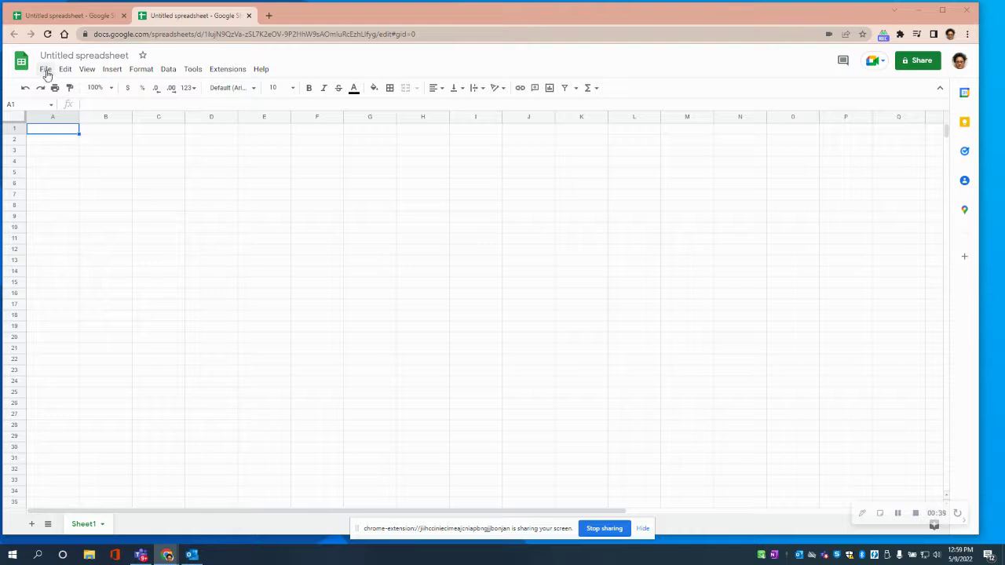
{"action": "left_click", "coordinate": [46, 71]}
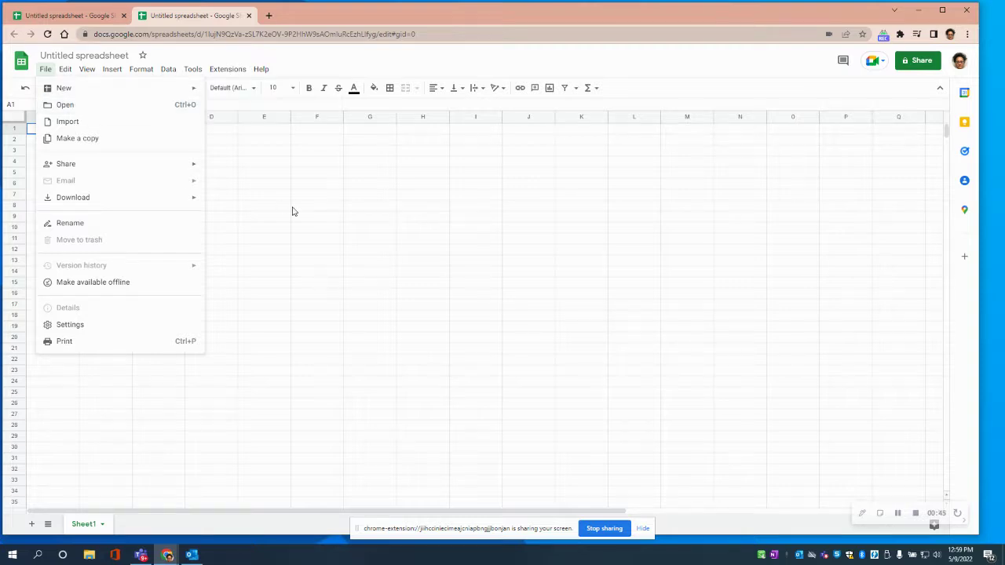
{"action": "mouse_move", "coordinate": [264, 69]}
{"action": "left_click", "coordinate": [343, 62]}
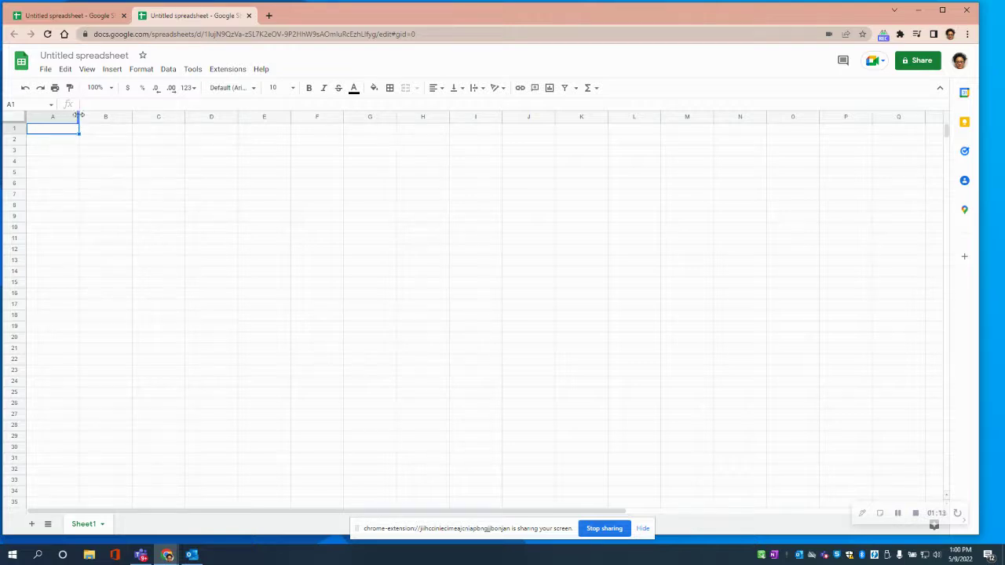
{"action": "mouse_move", "coordinate": [68, 133]}
{"action": "left_mouse_down"}
{"action": "mouse_move", "coordinate": [133, 135]}
{"action": "mouse_move", "coordinate": [777, 262]}
{"action": "mouse_move", "coordinate": [534, 157]}
{"action": "mouse_move", "coordinate": [445, 143]}
{"action": "mouse_move", "coordinate": [436, 132]}
{"action": "left_mouse_up"}
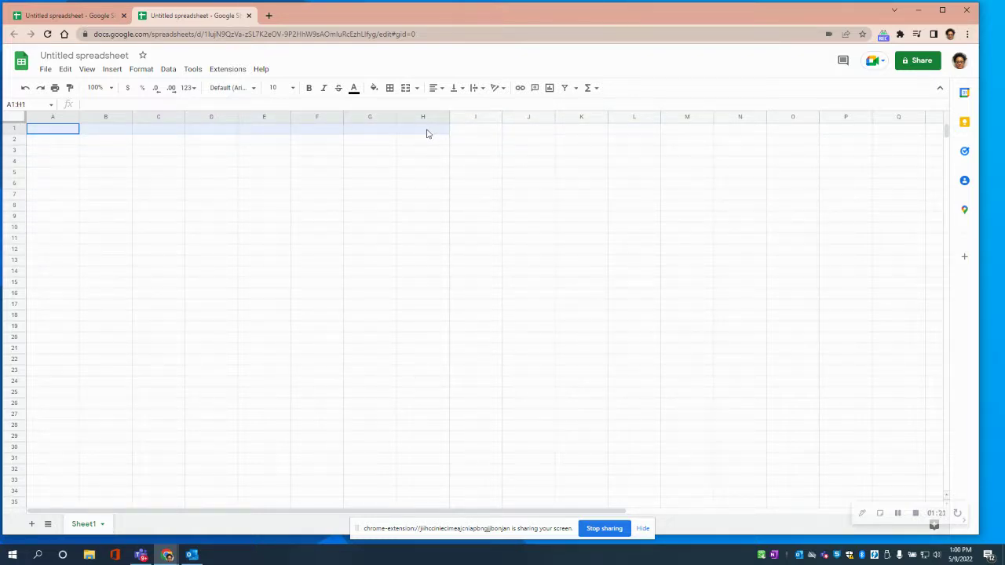
{"action": "left_click_drag", "start_coordinate": [426, 136], "coordinate": [421, 131]}
{"action": "left_click", "coordinate": [390, 89]}
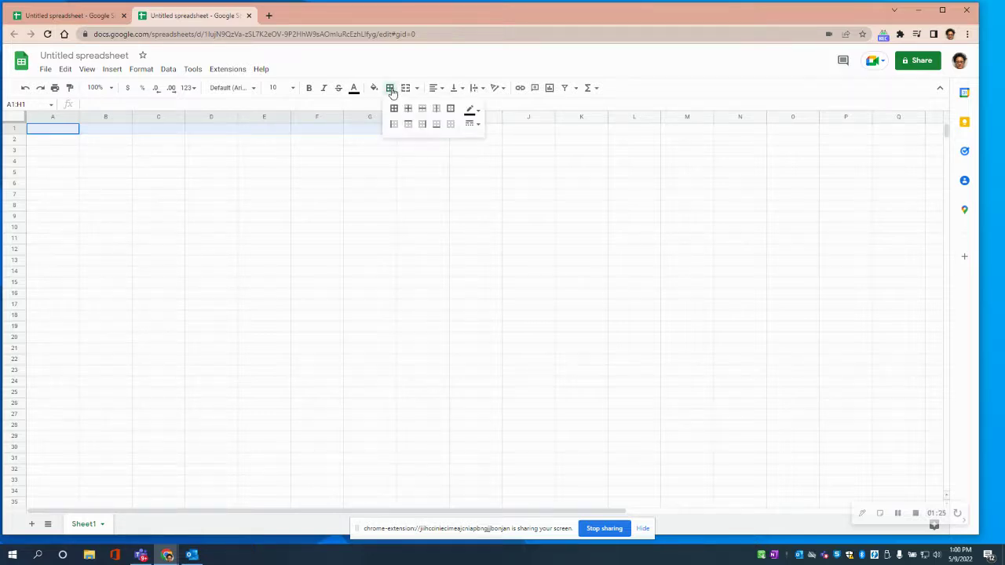
{"action": "left_click", "coordinate": [392, 196]}
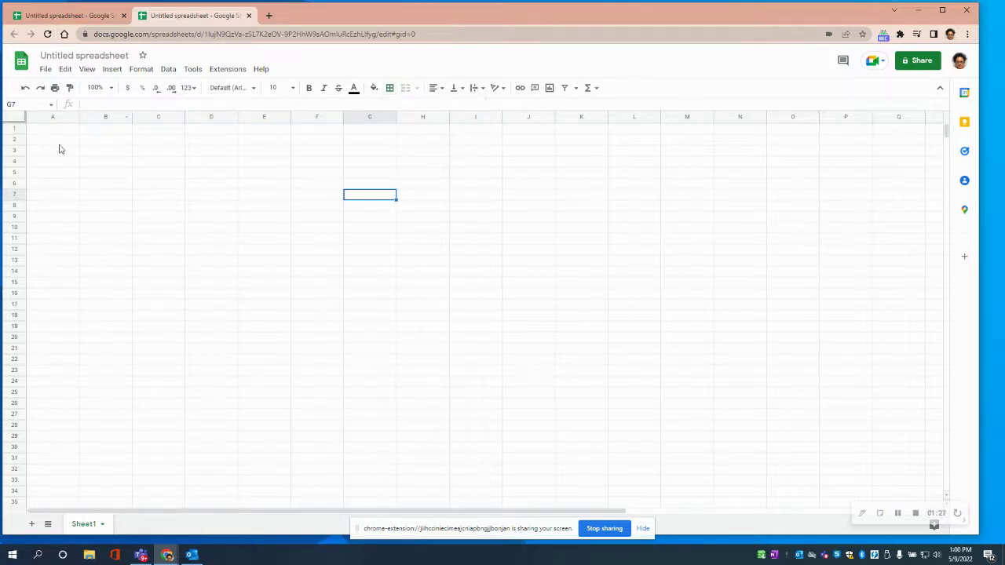
Enter the title "monthly budget" in cell A1
{"action": "left_click", "coordinate": [39, 132]}
{"action": "type", "text": "monthly"}
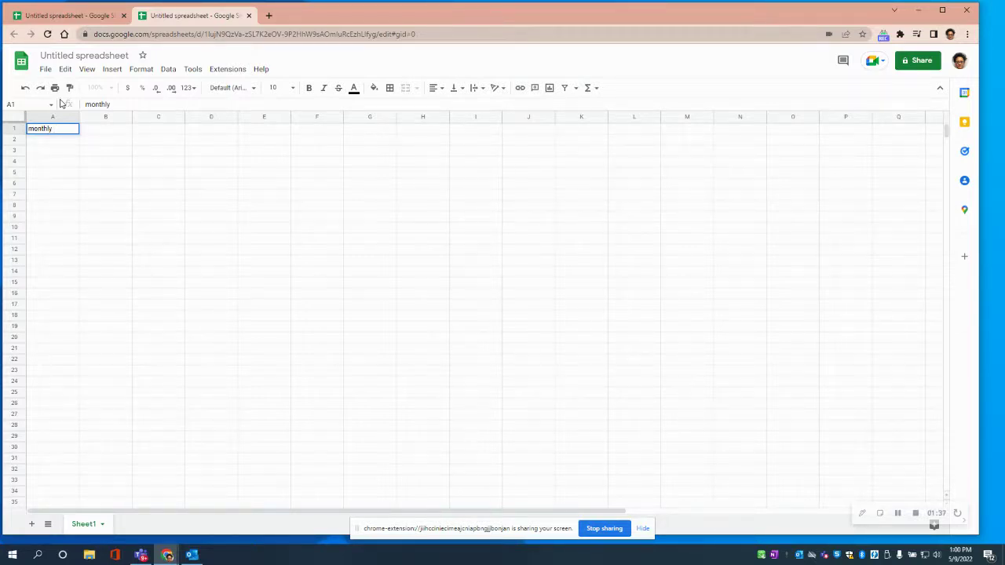
{"action": "type", "text": "budget"}
{"action": "left_click", "coordinate": [157, 191]}
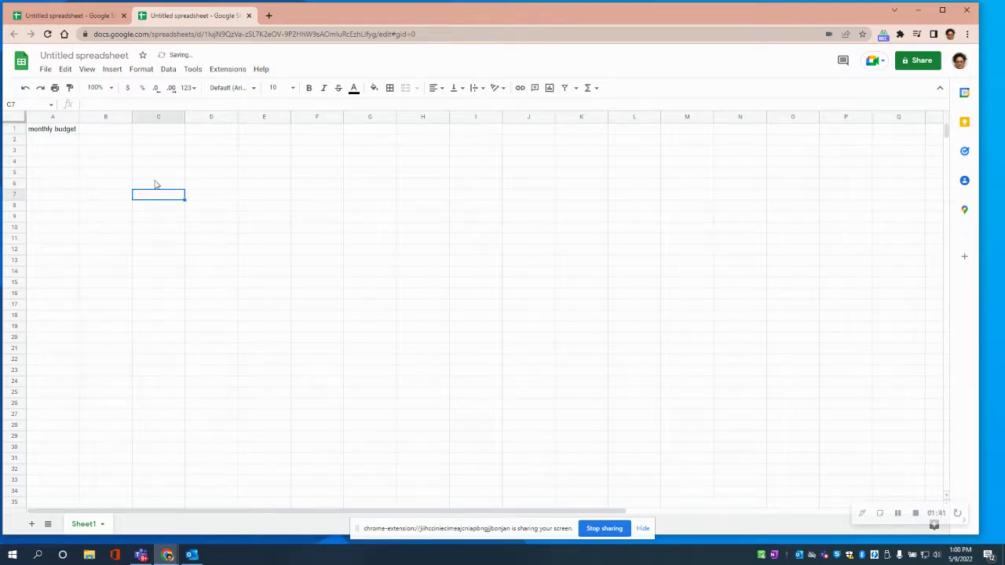
Merge cells A2 through C2 into a single cell below the title row
{"action": "left_click", "coordinate": [33, 142]}
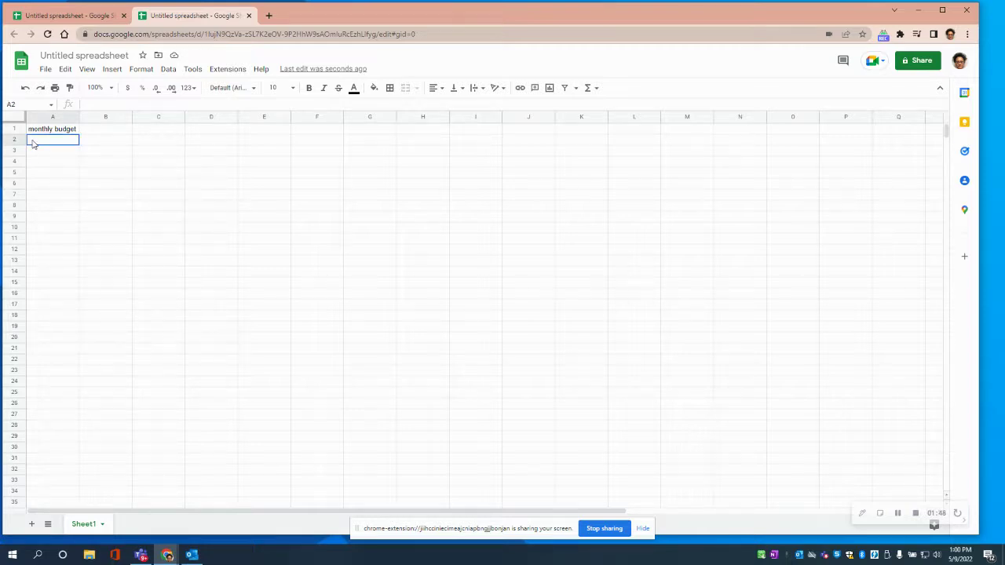
{"action": "left_click_drag", "start_coordinate": [33, 144], "coordinate": [29, 154]}
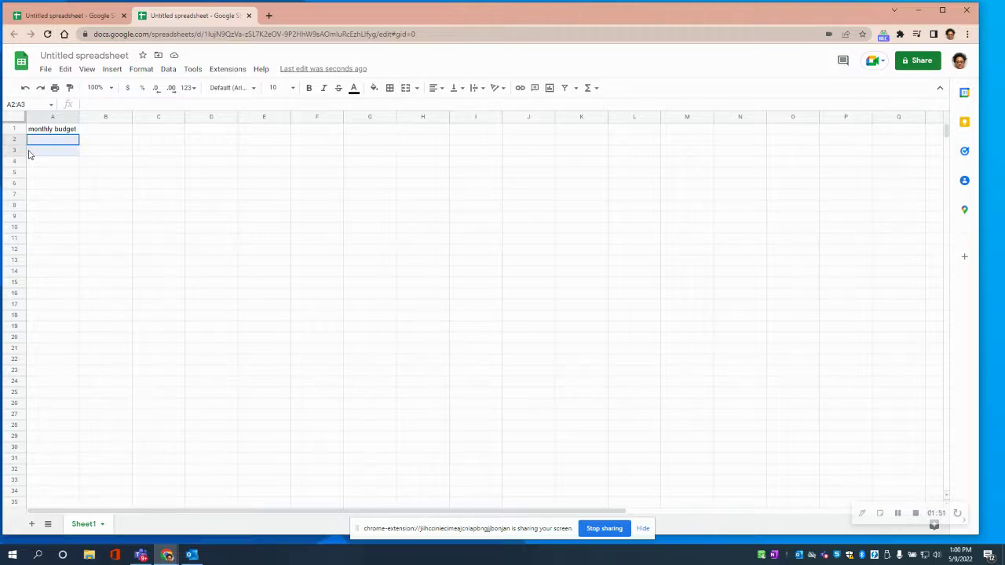
{"action": "left_click", "coordinate": [41, 141]}
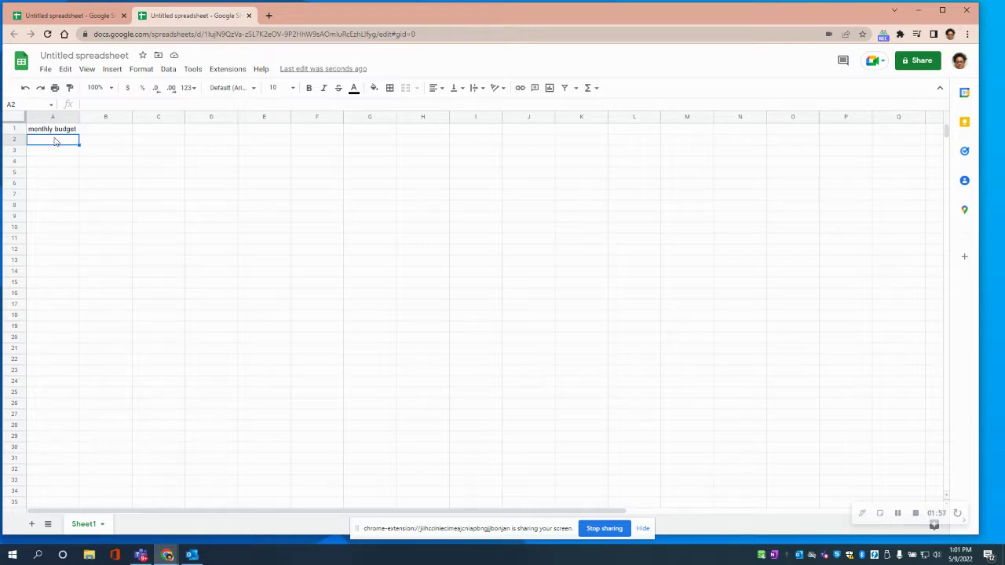
{"action": "left_click_drag", "start_coordinate": [68, 140], "coordinate": [178, 155]}
{"action": "left_click", "coordinate": [74, 195]}
{"action": "left_click_drag", "start_coordinate": [113, 242], "coordinate": [112, 228]}
{"action": "left_click_drag", "start_coordinate": [36, 143], "coordinate": [149, 135]}
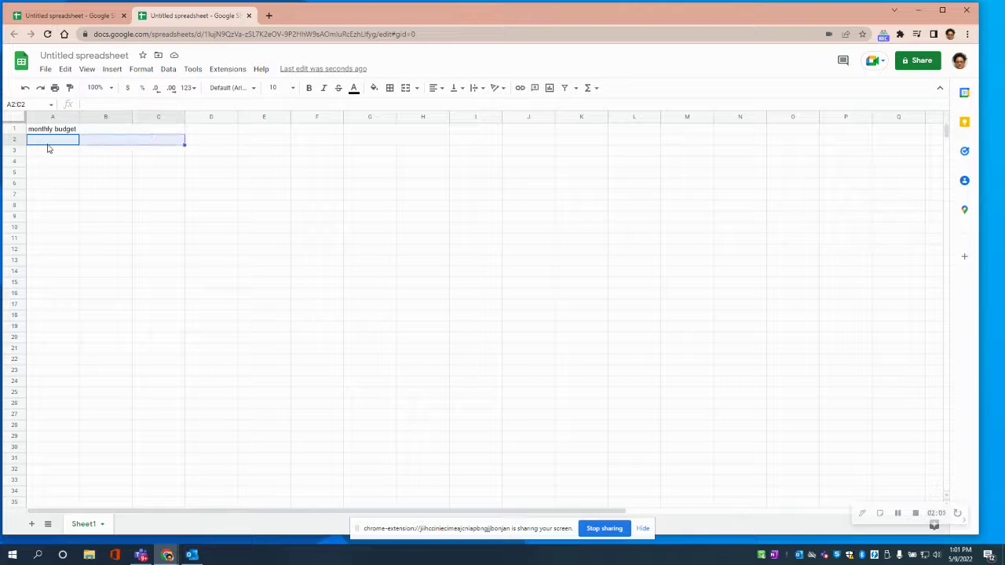
{"action": "left_click", "coordinate": [407, 88]}
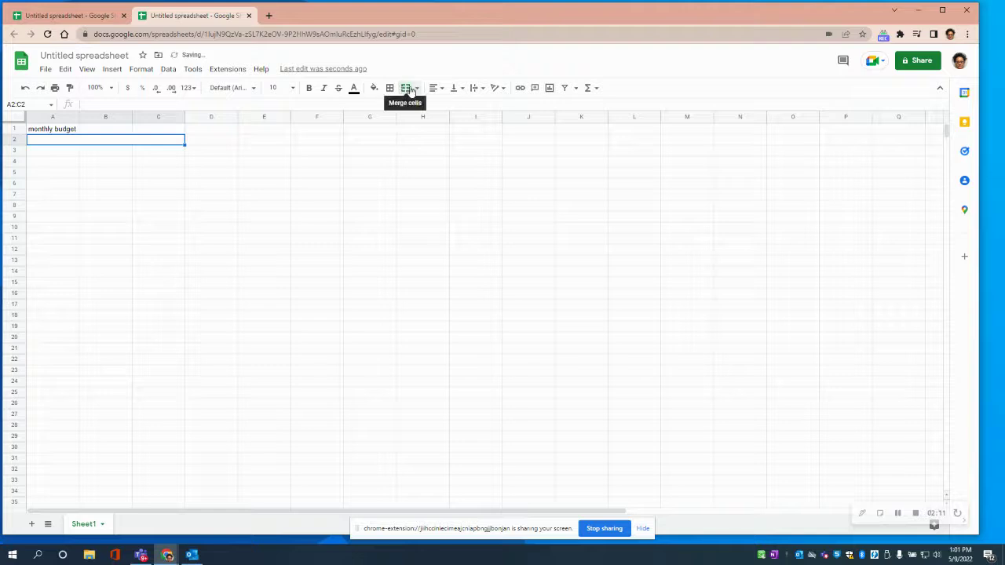
Fill the title text from cell A1 across into cell B1
{"action": "left_click", "coordinate": [48, 131]}
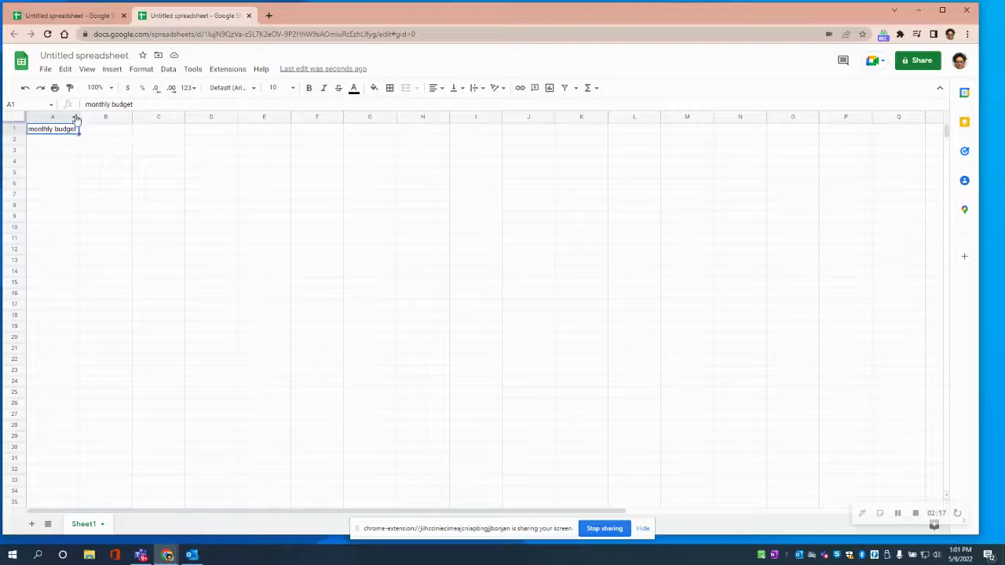
{"action": "left_click_drag", "start_coordinate": [105, 128], "coordinate": [47, 129]}
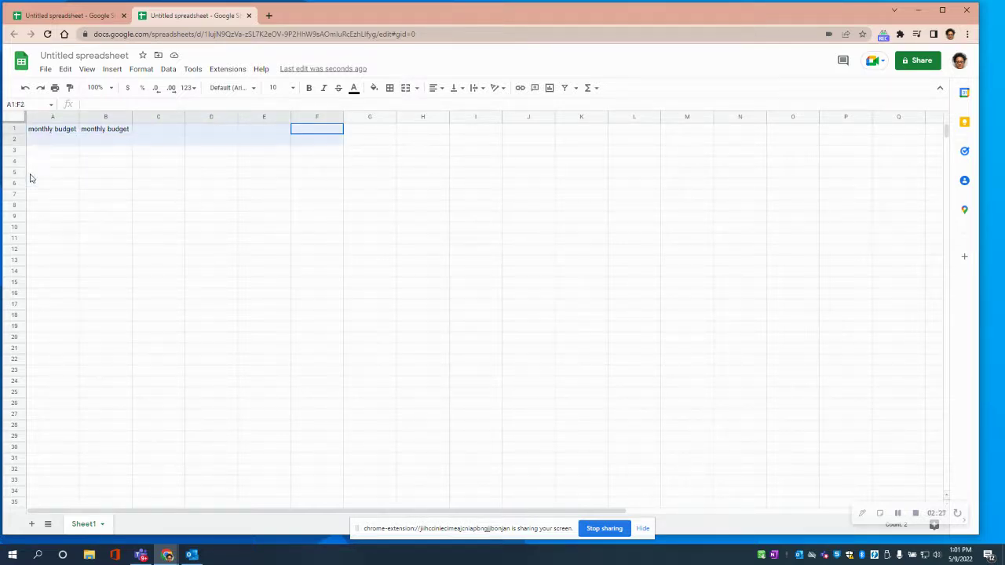
{"action": "left_click_drag", "start_coordinate": [69, 216], "coordinate": [105, 206]}
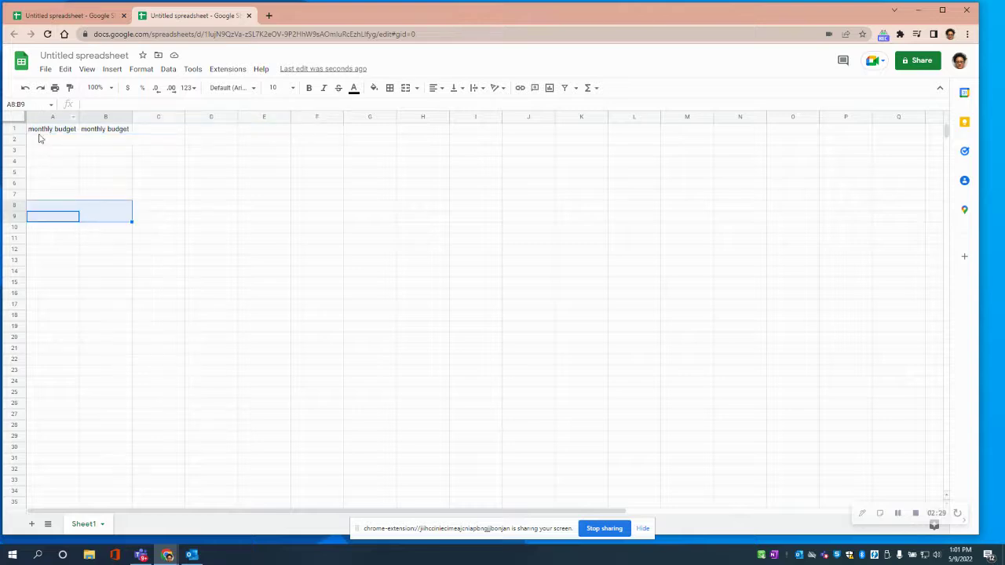
Delete the "monthly budget" text from cells A1 and B1
{"action": "left_click", "coordinate": [38, 132]}
{"action": "key", "text": "Delete"}
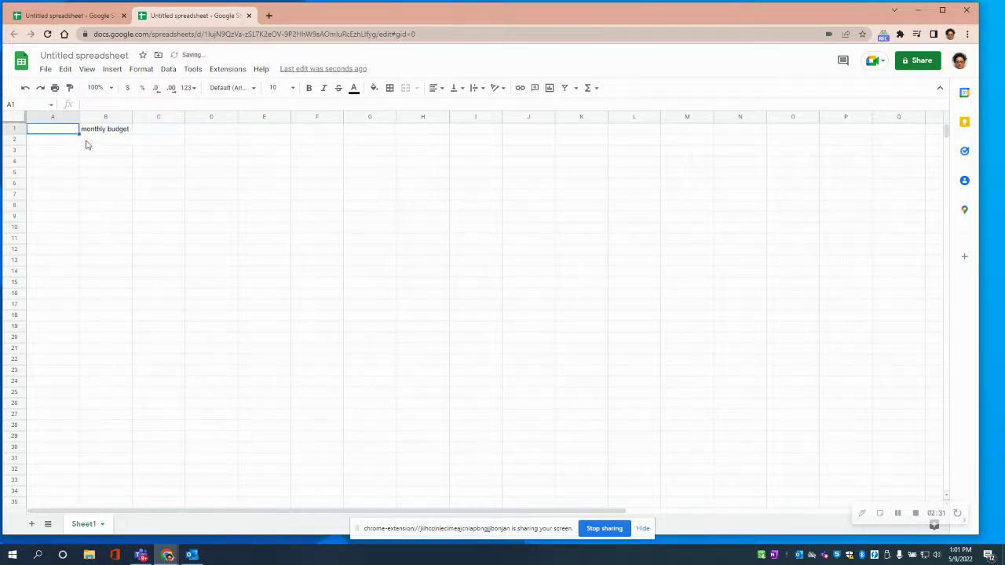
{"action": "left_click", "coordinate": [91, 131]}
{"action": "key", "text": "Delete"}
Merge cells A1 through H1 into one wide title cell
{"action": "left_click_drag", "start_coordinate": [84, 168], "coordinate": [260, 150]}
{"action": "left_click_drag", "start_coordinate": [35, 130], "coordinate": [414, 130]}
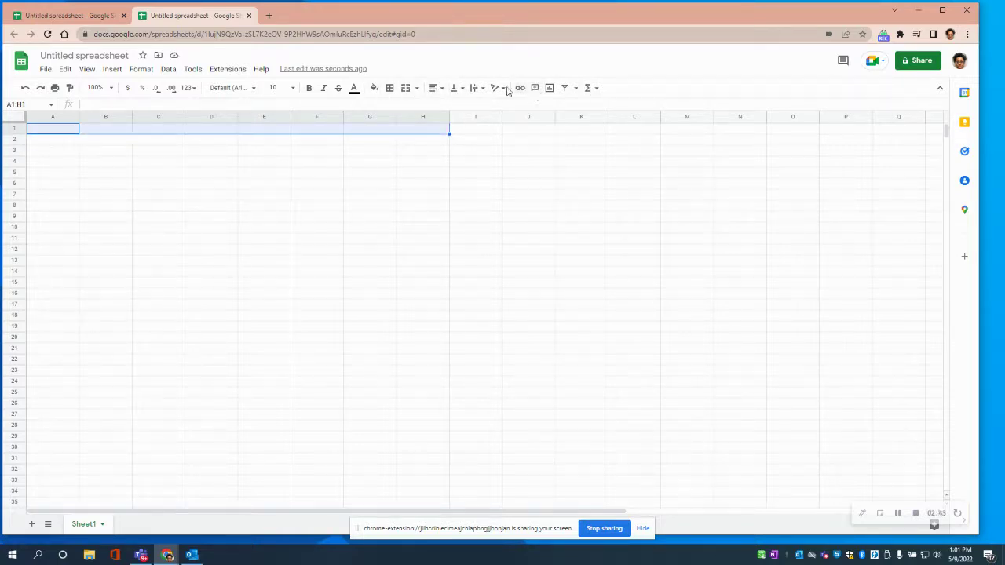
{"action": "left_click", "coordinate": [406, 88]}
{"action": "left_click", "coordinate": [388, 185]}
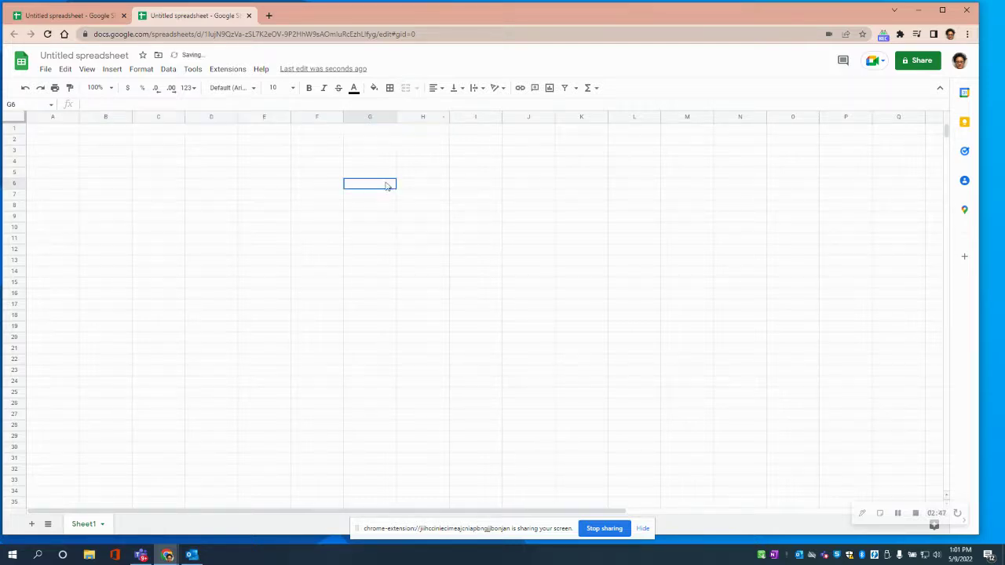
Enter the title "Monthly Budget" in the merged cell of row 1
{"action": "left_click", "coordinate": [61, 132]}
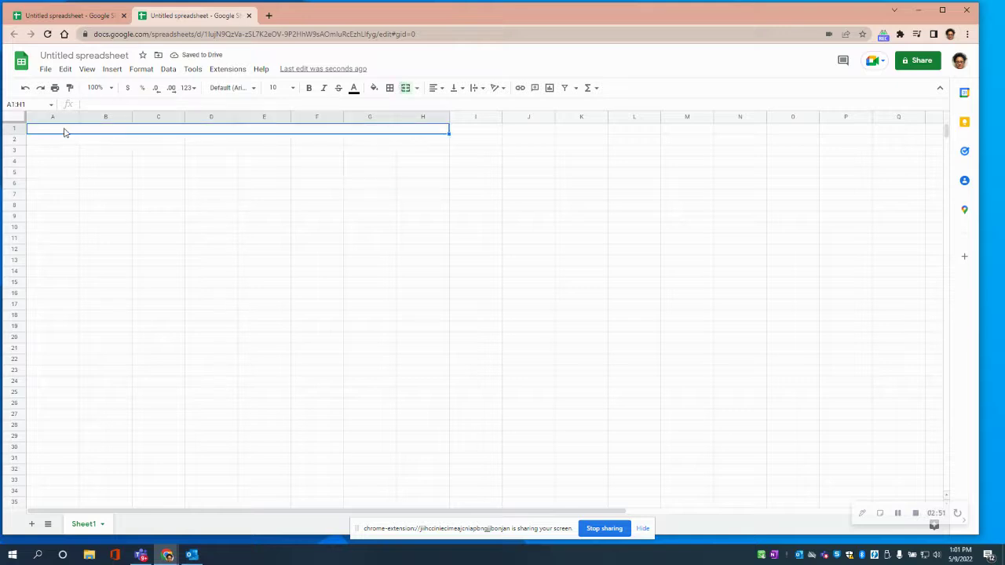
{"action": "type", "text": "Monthly"}
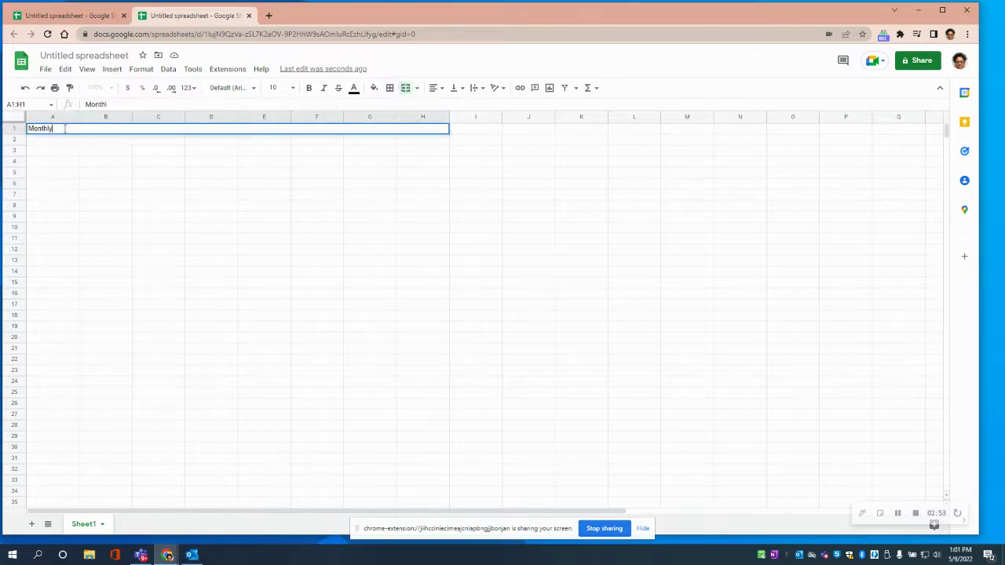
{"action": "type", "text": " Budget"}
{"action": "left_click", "coordinate": [70, 220]}
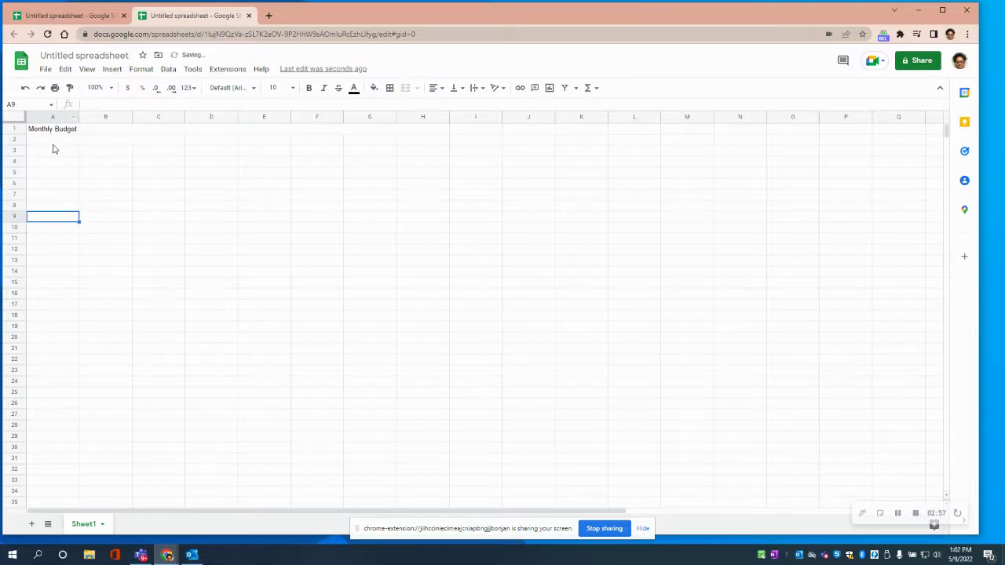
Enter the section heading "INCOME SUMMARY" in the merged cell A2:C2
{"action": "left_click", "coordinate": [44, 142]}
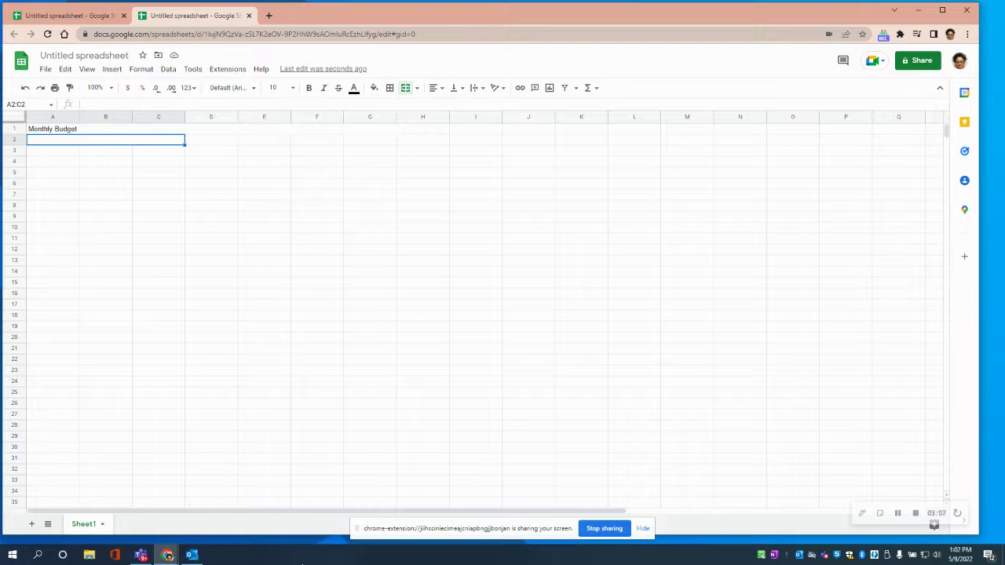
{"action": "type", "text": "INCOME SUMMARY"}
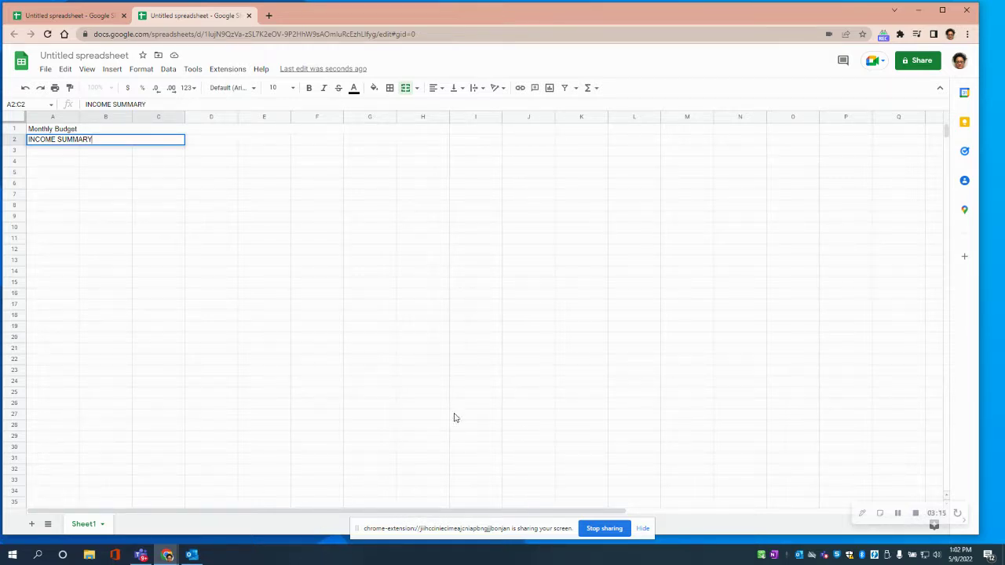
{"action": "left_click", "coordinate": [205, 403]}
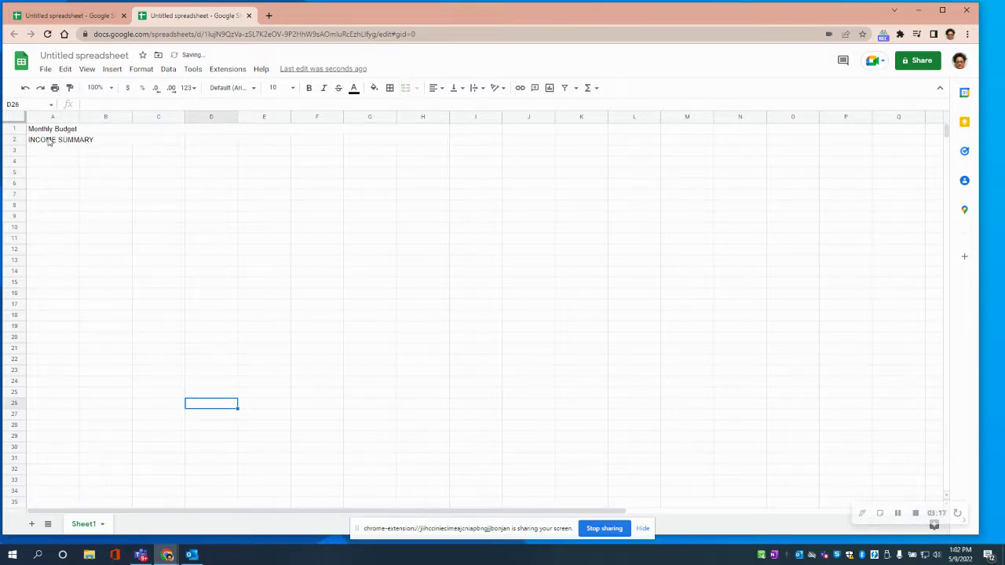
Center the "INCOME SUMMARY" heading horizontally within its merged cell
{"action": "left_click_drag", "start_coordinate": [50, 139], "coordinate": [159, 140]}
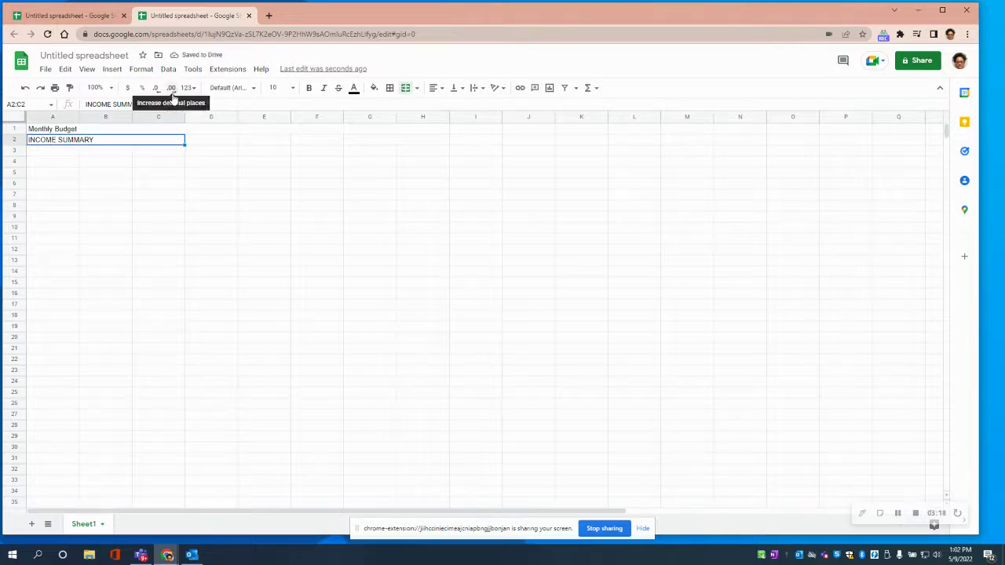
{"action": "left_click", "coordinate": [442, 93]}
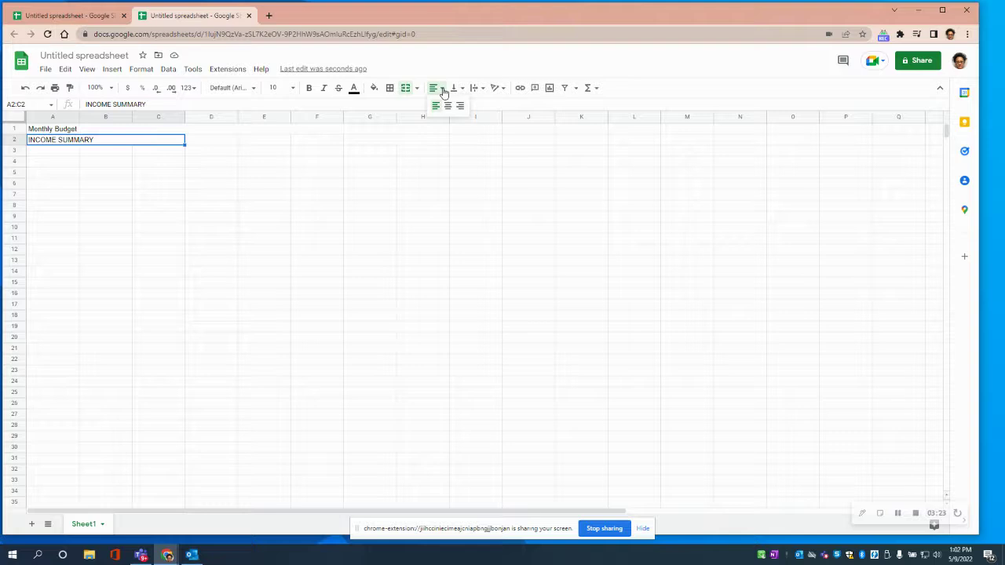
{"action": "left_click", "coordinate": [445, 105]}
{"action": "left_click", "coordinate": [169, 220]}
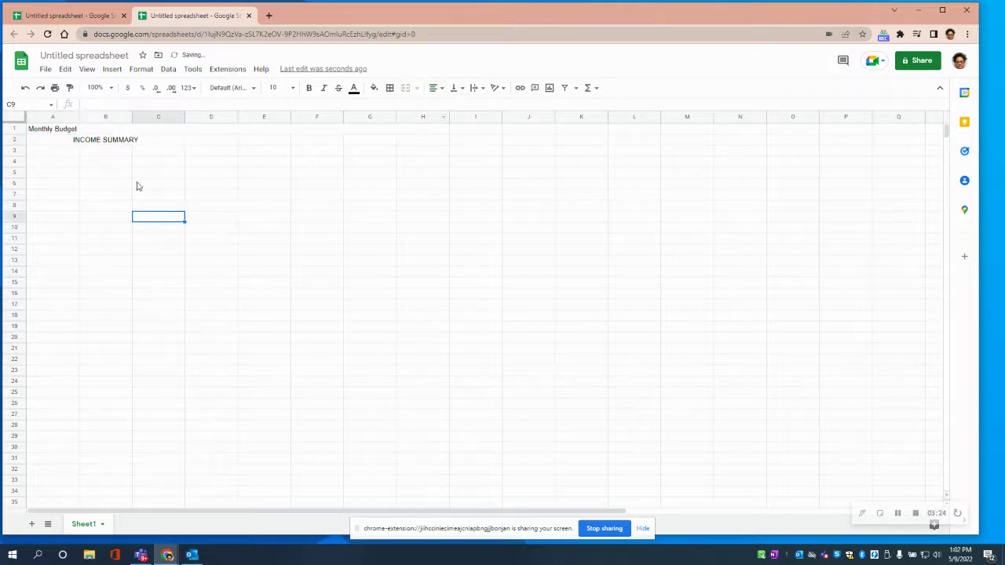
{"action": "left_click", "coordinate": [74, 142]}
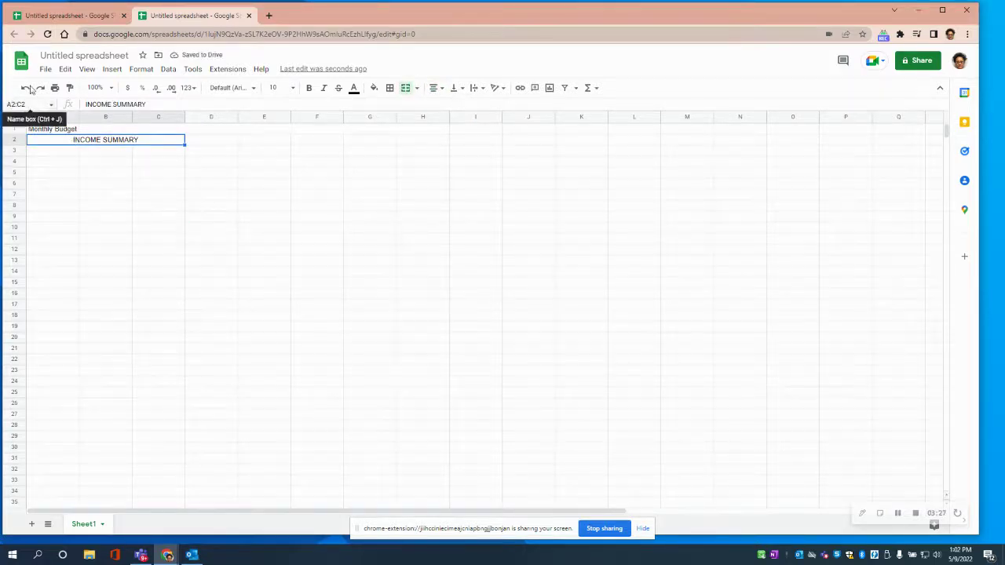
{"action": "left_click", "coordinate": [355, 92]}
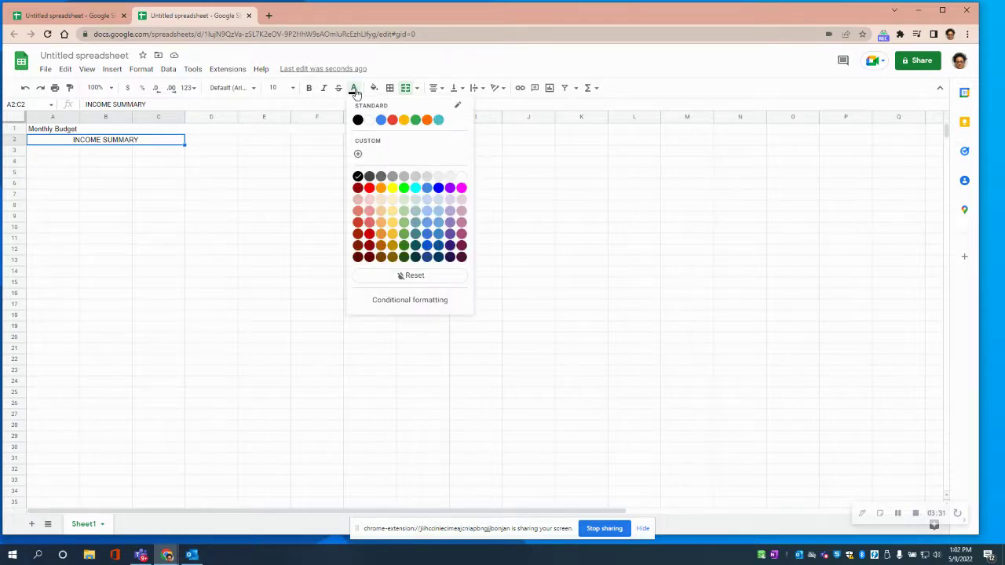
Enter the column headers DESCRIPTION, INCOME and ACTUAL in cells A3, B3 and C3
{"action": "left_click", "coordinate": [47, 154]}
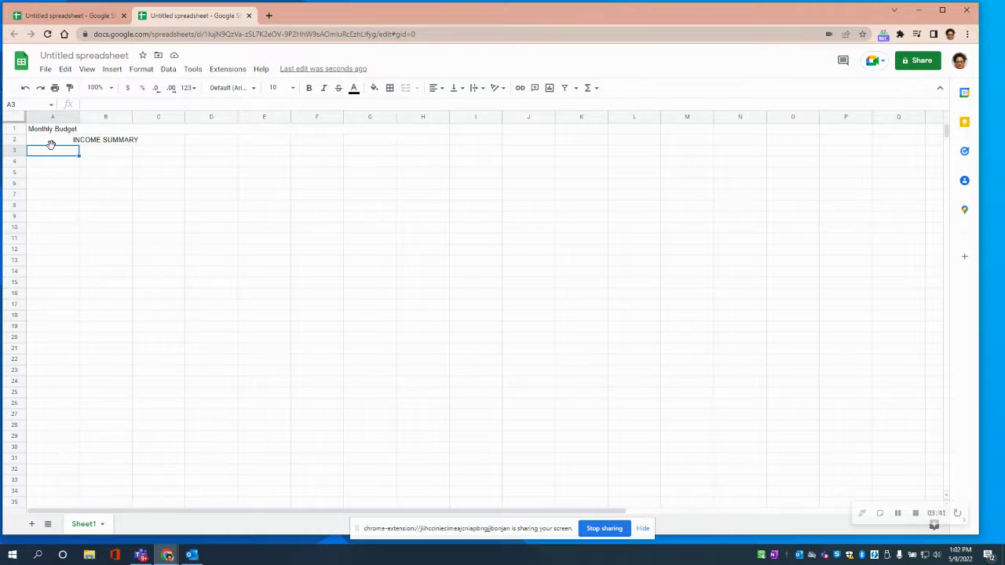
{"action": "type", "text": "d"}
{"action": "key", "text": "BackSpace"}
{"action": "type", "text": "DESCRIPTION"}
{"action": "key", "text": "Tab"}
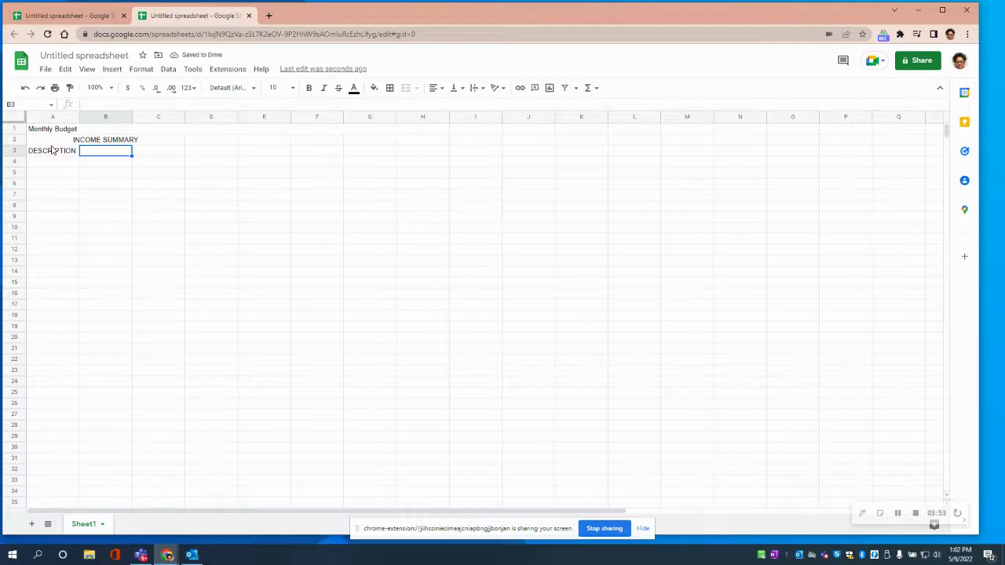
{"action": "type", "text": "INCOME"}
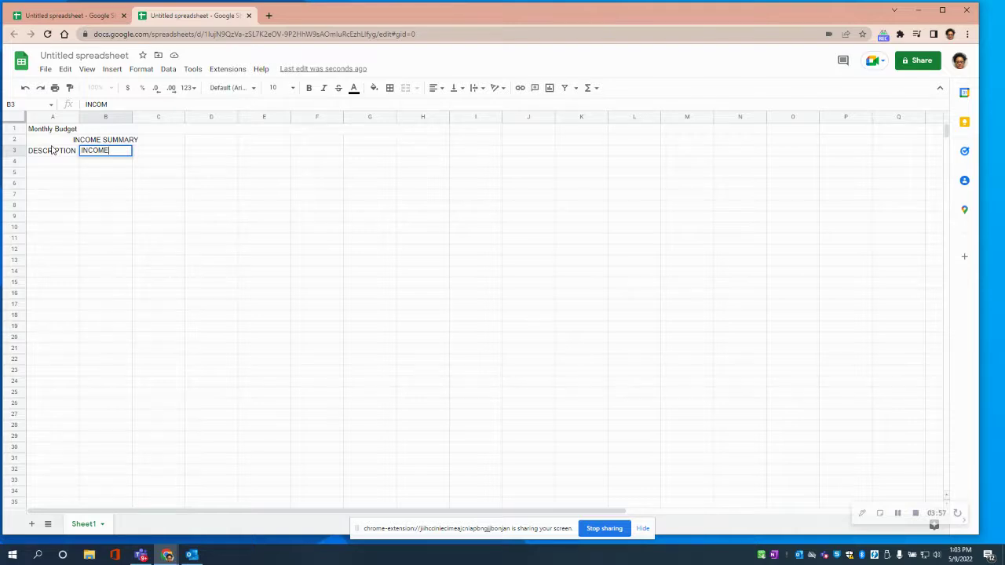
{"action": "key", "text": "Tab"}
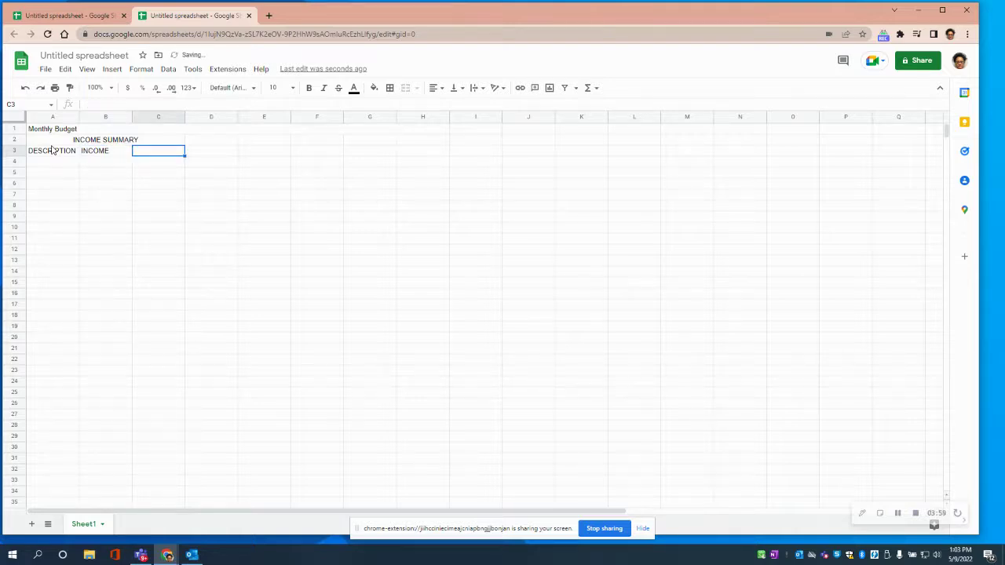
{"action": "type", "text": "ACT"}
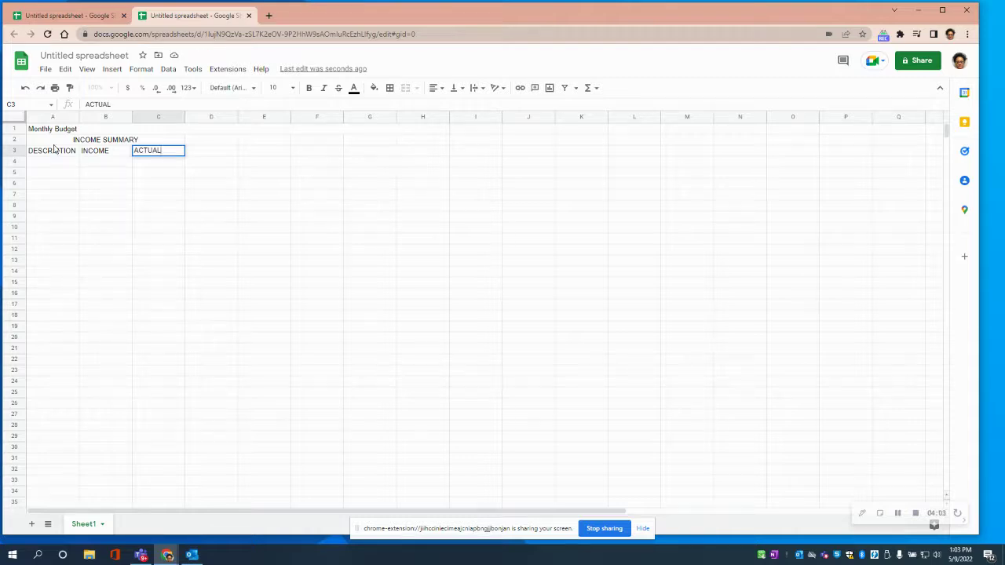
{"action": "type", "text": "UAL"}
{"action": "key", "text": "Return"}
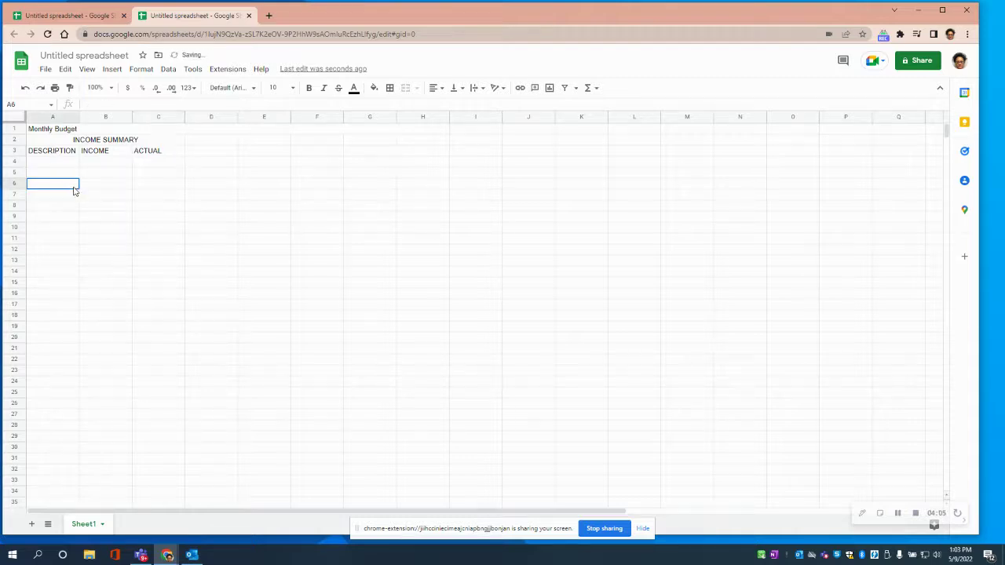
Make the column headers DESCRIPTION, INCOME and ACTUAL in cells A3:C3 bold
{"action": "left_click", "coordinate": [30, 142]}
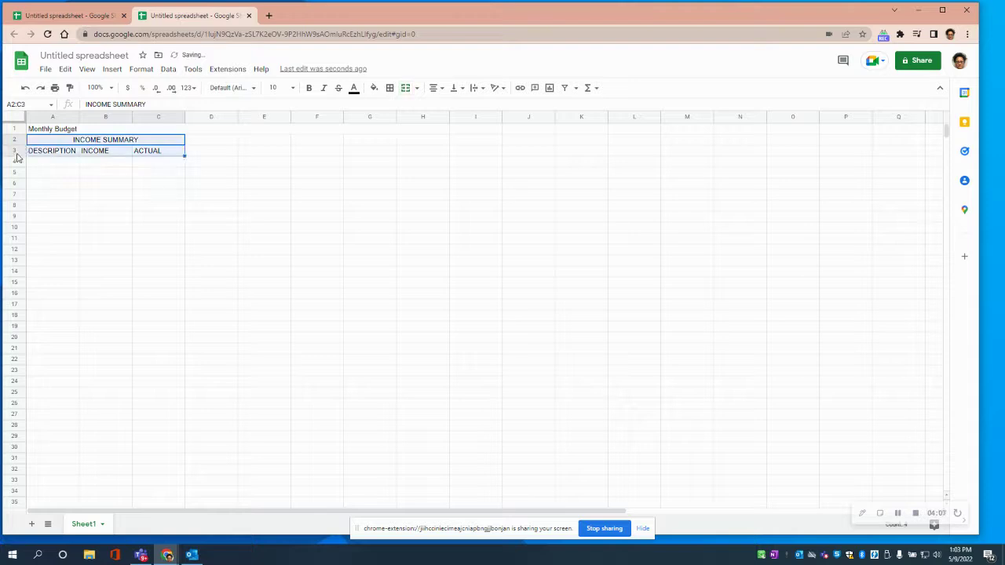
{"action": "left_click", "coordinate": [53, 240]}
{"action": "left_click", "coordinate": [35, 152]}
{"action": "mouse_move", "coordinate": [34, 153]}
{"action": "left_mouse_down"}
{"action": "mouse_move", "coordinate": [162, 164]}
{"action": "mouse_move", "coordinate": [162, 148]}
{"action": "left_mouse_up"}
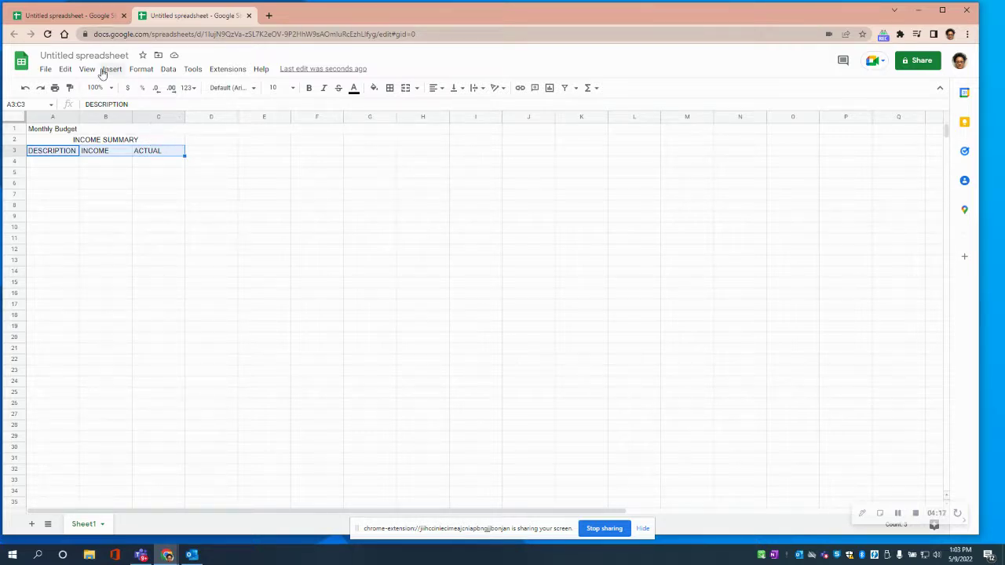
{"action": "left_click", "coordinate": [310, 88]}
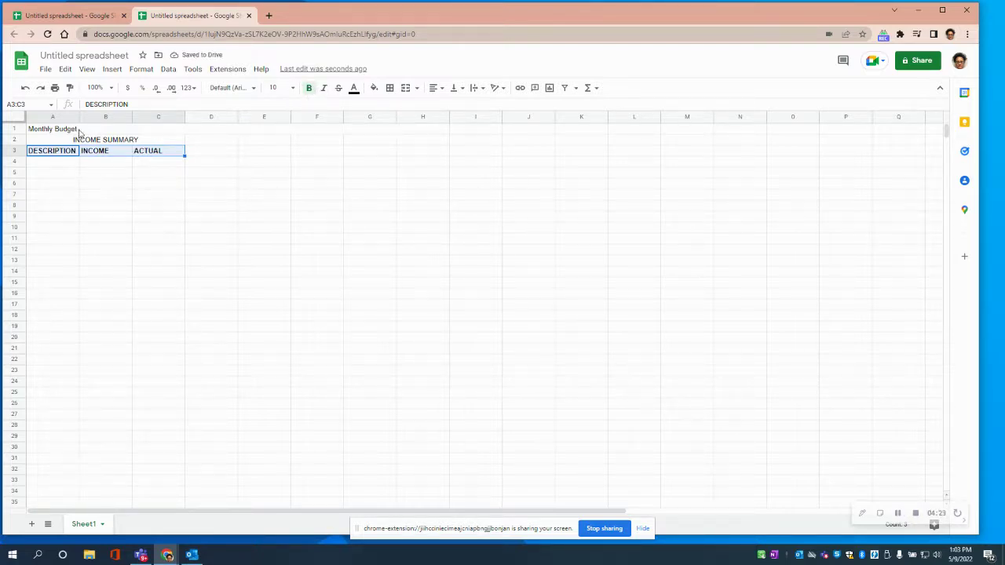
{"action": "left_click", "coordinate": [94, 235]}
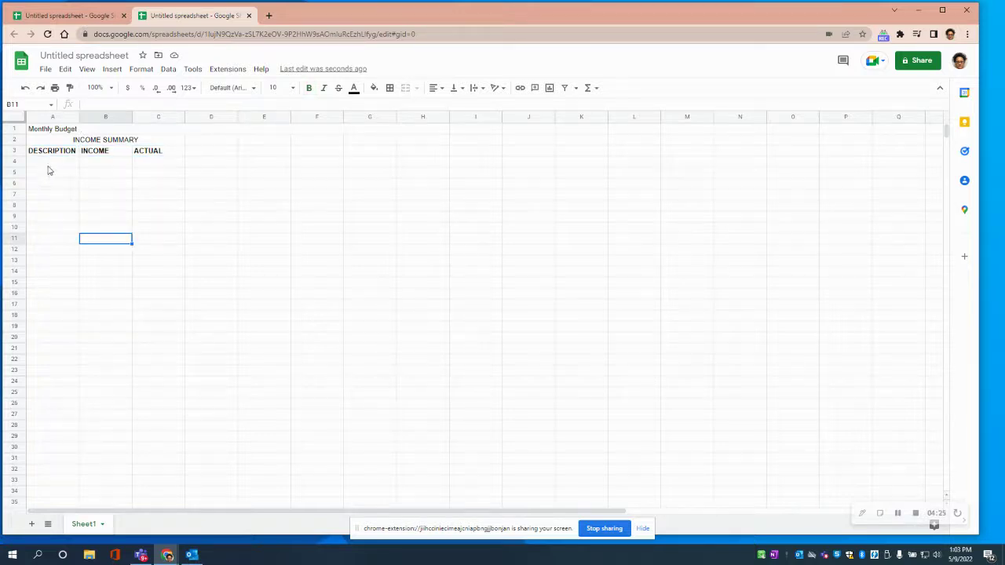
Apply all borders to the income table range A3:C12
{"action": "left_click", "coordinate": [25, 151]}
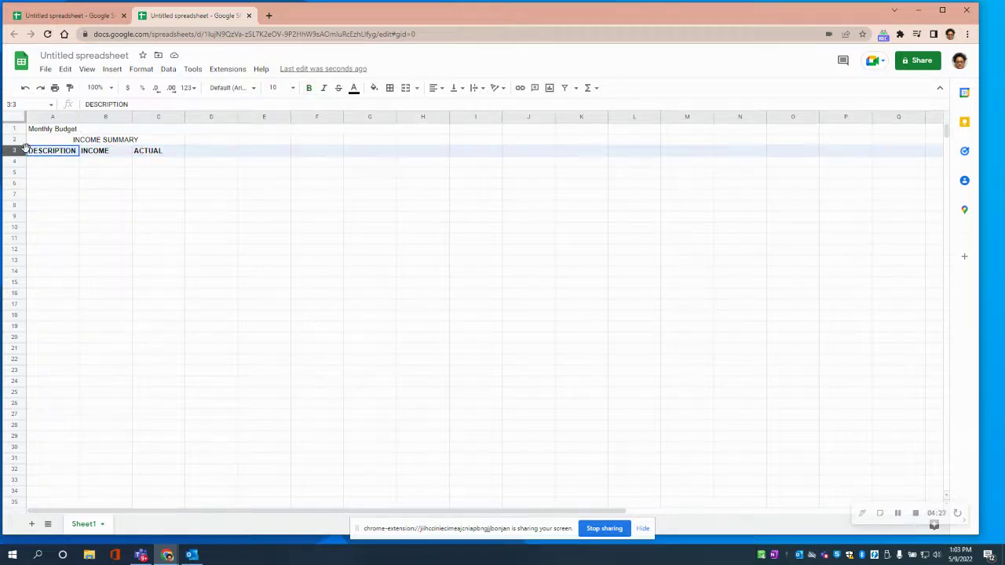
{"action": "left_click_drag", "start_coordinate": [38, 194], "coordinate": [170, 253]}
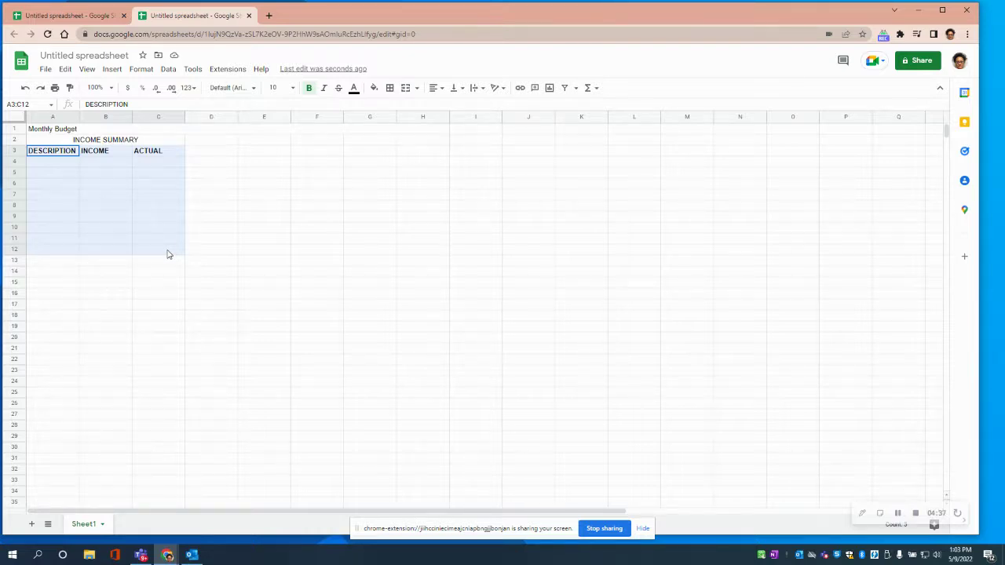
{"action": "left_click_drag", "start_coordinate": [167, 254], "coordinate": [179, 254]}
{"action": "left_click", "coordinate": [390, 89]}
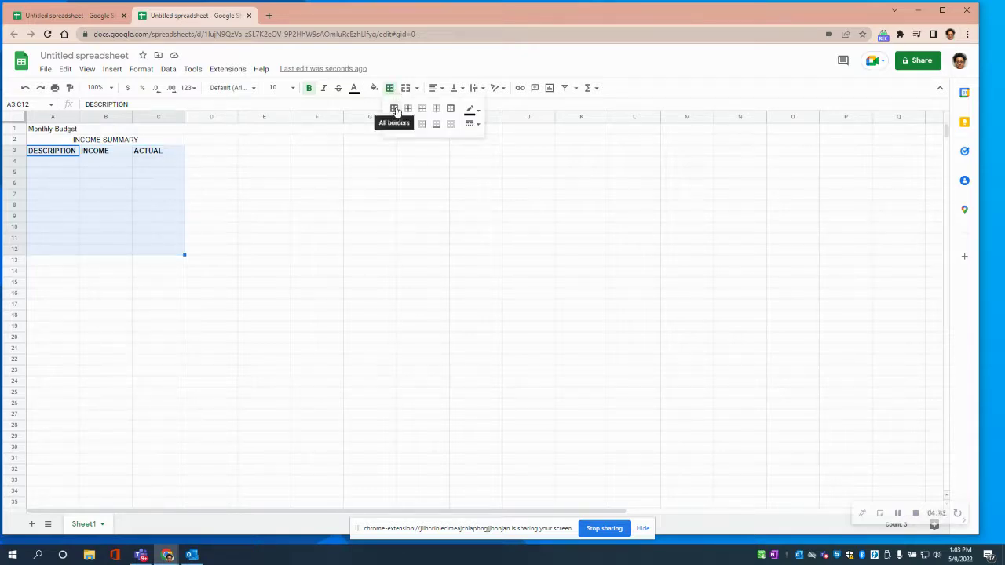
{"action": "left_click", "coordinate": [395, 111]}
{"action": "left_click", "coordinate": [252, 262]}
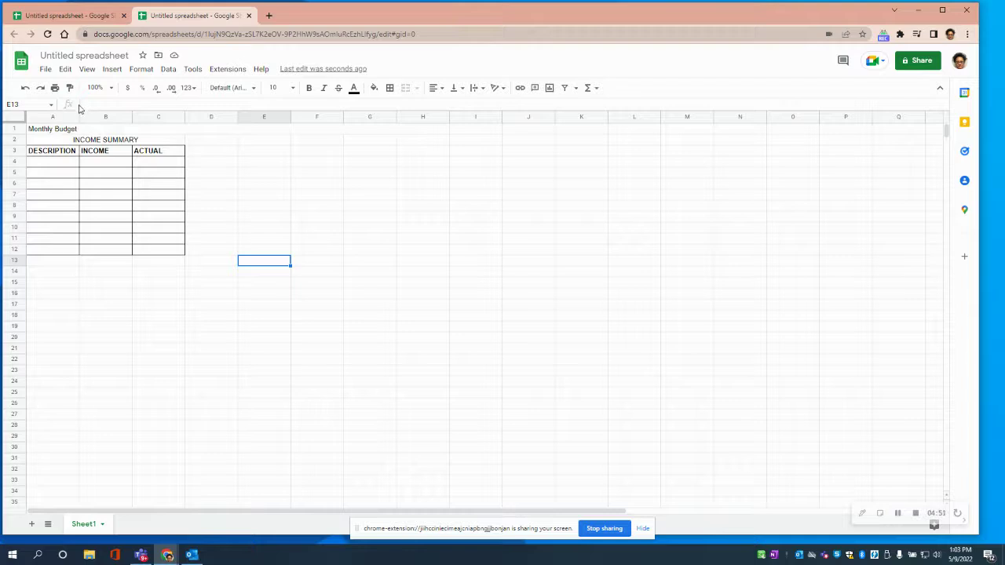
Widen column A slightly to give the DESCRIPTION header more room
{"action": "left_click", "coordinate": [76, 119]}
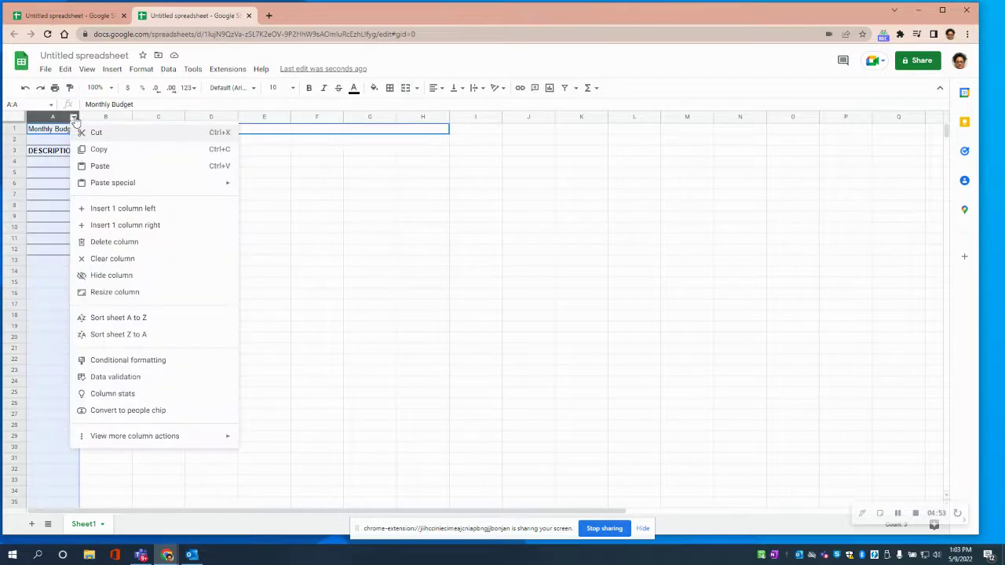
{"action": "left_click", "coordinate": [337, 218]}
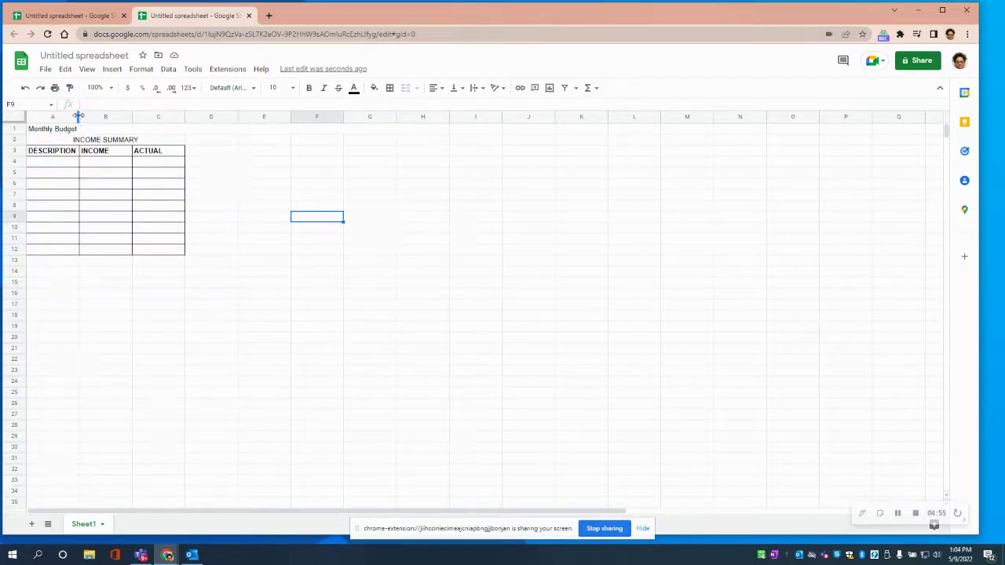
{"action": "left_click", "coordinate": [93, 116]}
{"action": "left_click", "coordinate": [245, 240]}
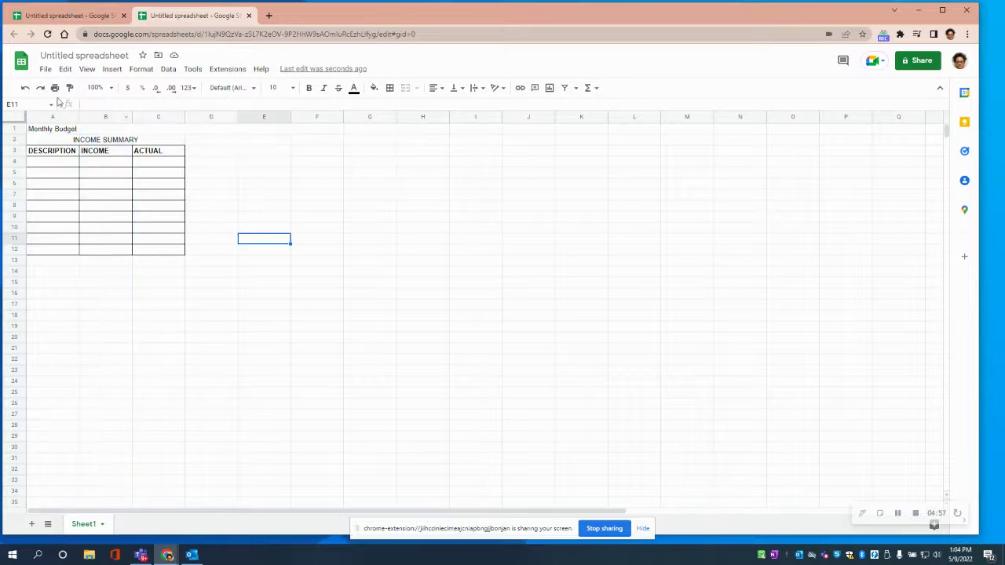
{"action": "left_click_drag", "start_coordinate": [79, 117], "coordinate": [85, 117]}
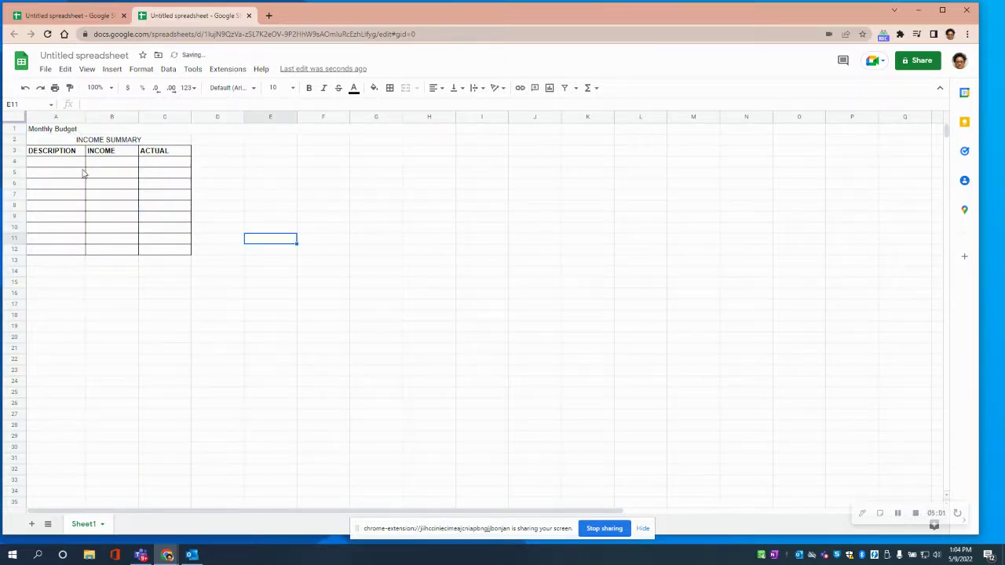
Center the DESCRIPTION, INCOME and ACTUAL headers horizontally in cells A3, B3 and C3
{"action": "left_click", "coordinate": [62, 155]}
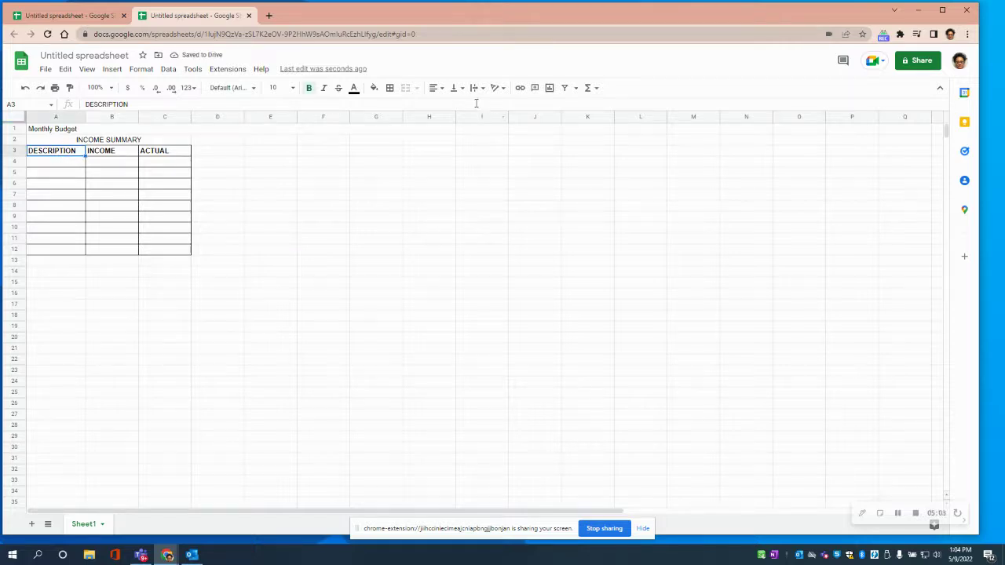
{"action": "left_click", "coordinate": [438, 88]}
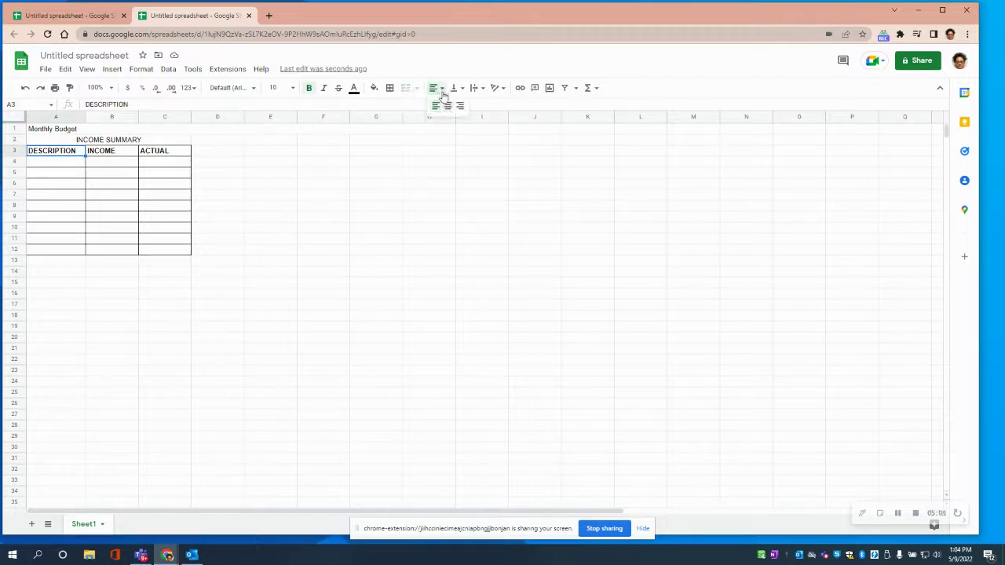
{"action": "left_click", "coordinate": [449, 110]}
{"action": "left_click", "coordinate": [111, 155]}
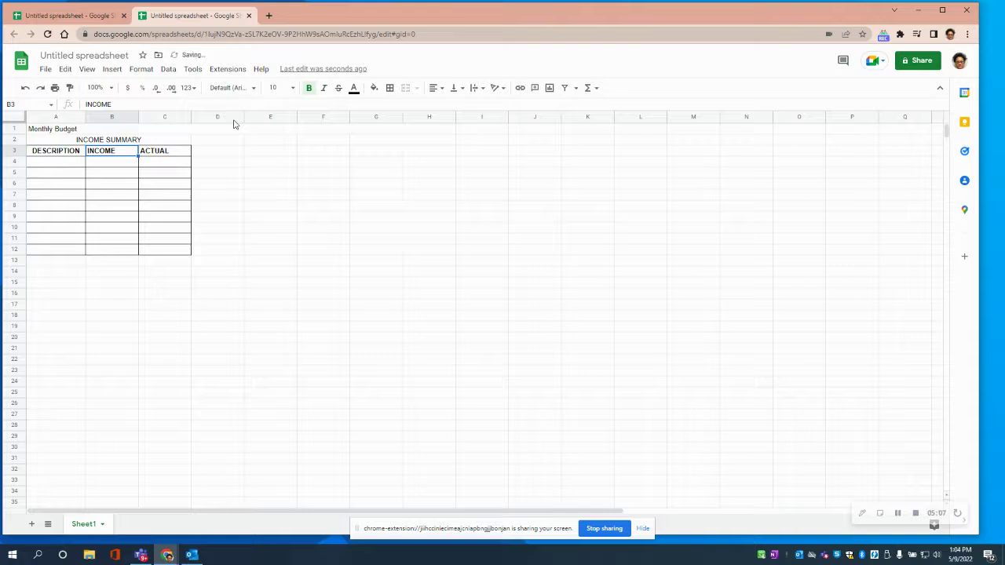
{"action": "left_click", "coordinate": [436, 89]}
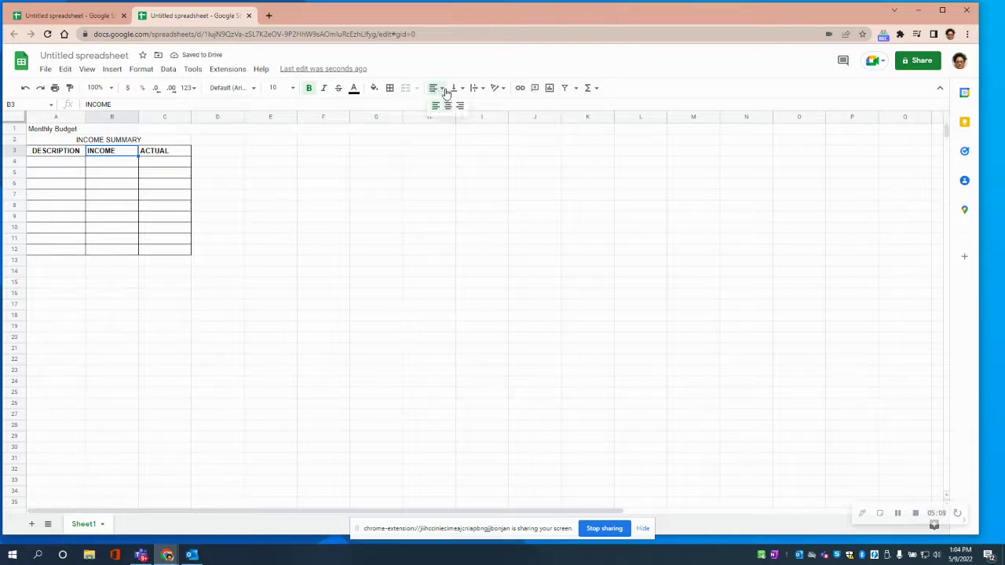
{"action": "left_click", "coordinate": [450, 110]}
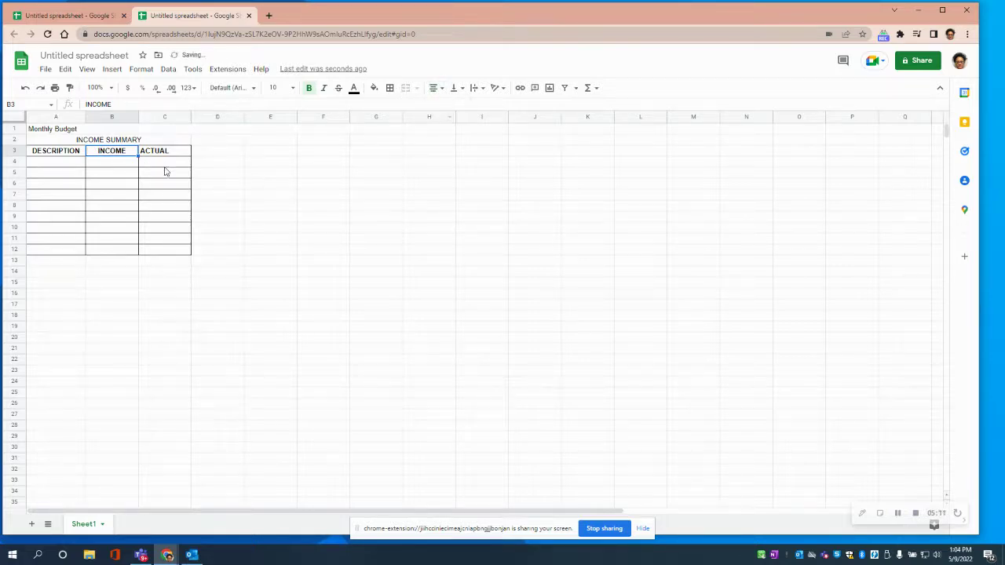
{"action": "left_click", "coordinate": [160, 151]}
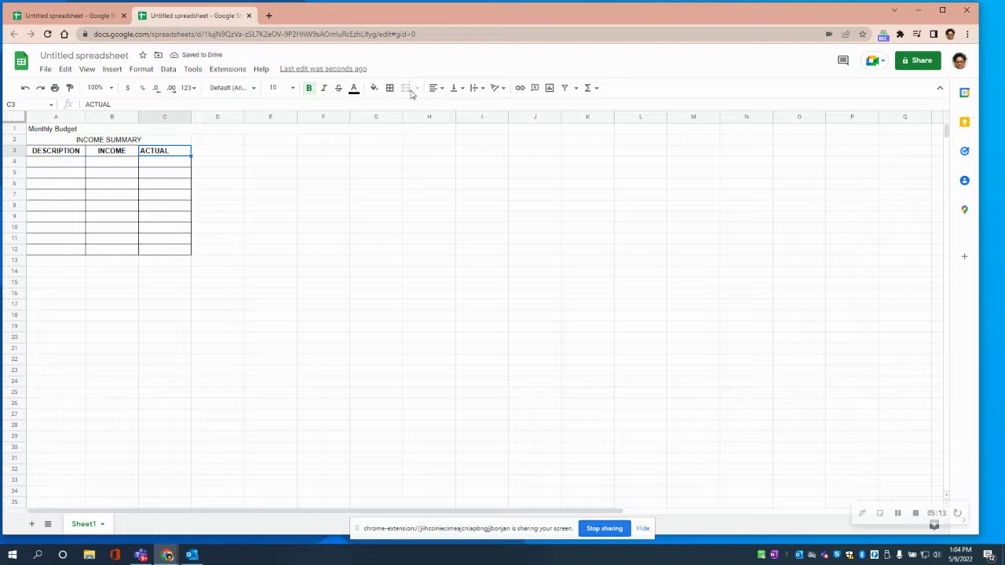
{"action": "left_click", "coordinate": [437, 88]}
{"action": "left_click", "coordinate": [447, 111]}
Enter the label "TOTAL iNCOME" in cell A12 and make it bold
{"action": "left_click", "coordinate": [55, 249]}
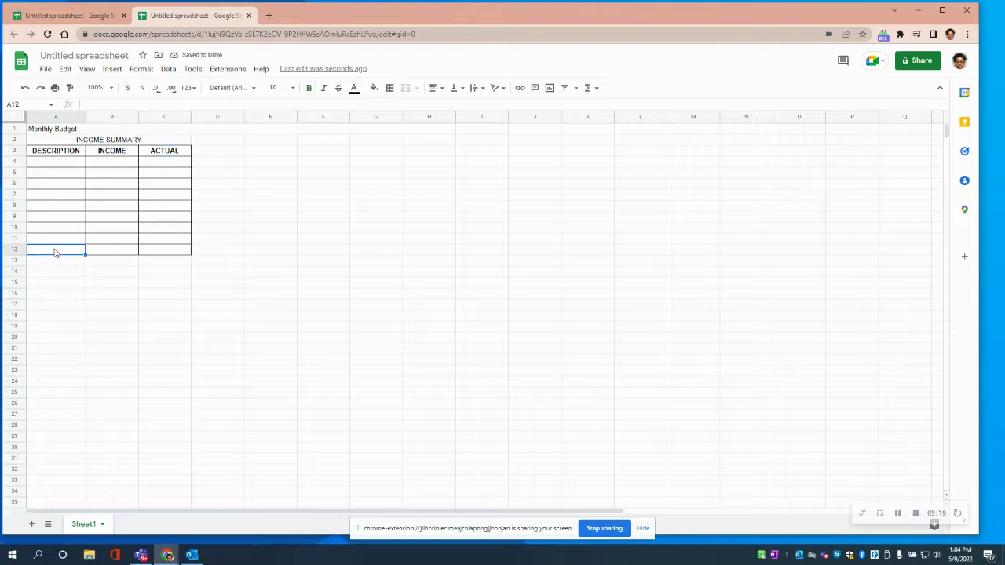
{"action": "type", "text": "TOTAL iNCOME"}
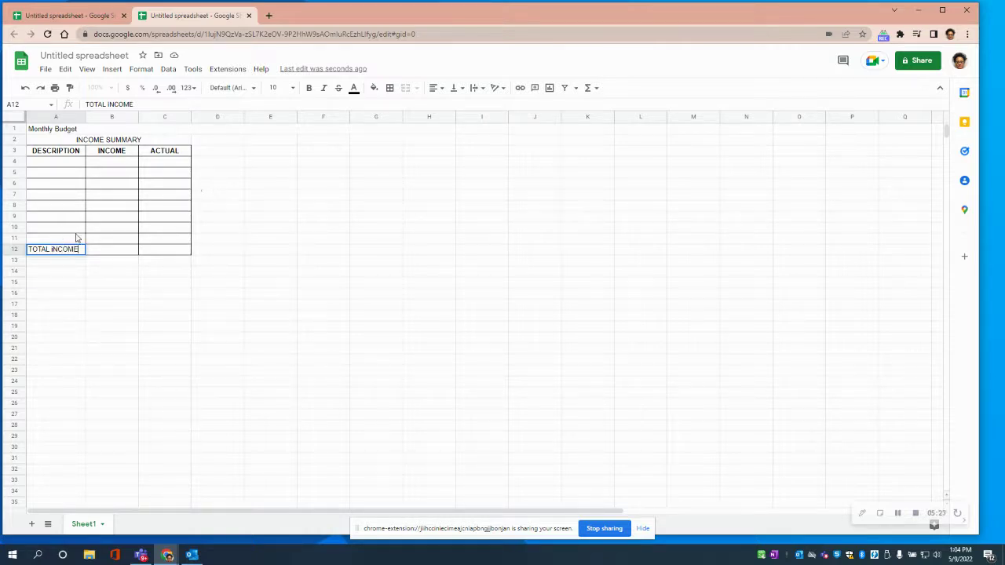
{"action": "left_click_drag", "start_coordinate": [76, 249], "coordinate": [21, 253]}
{"action": "left_click_drag", "start_coordinate": [82, 249], "coordinate": [20, 253]}
{"action": "left_click", "coordinate": [308, 88]}
{"action": "left_click", "coordinate": [176, 304]}
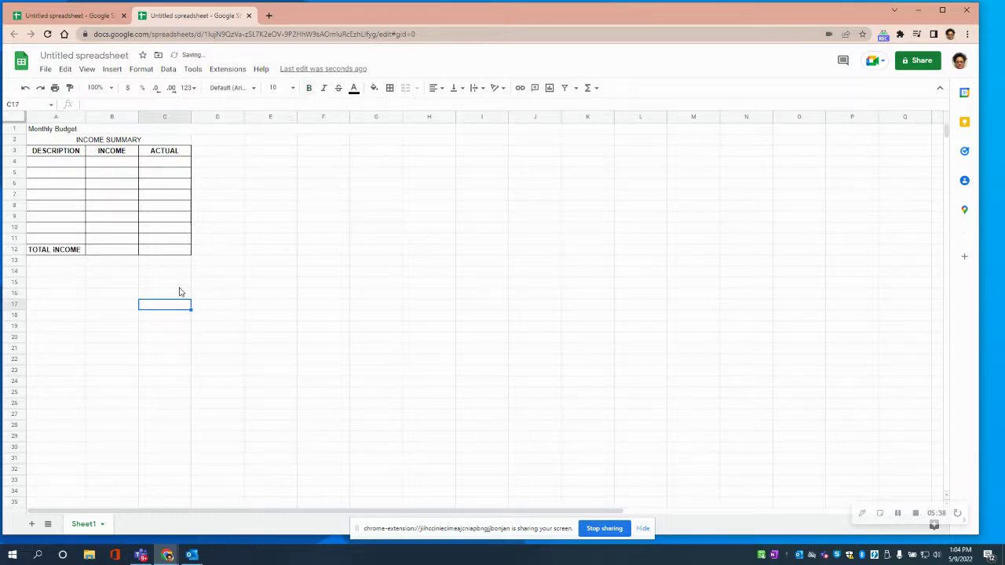
Apply all borders to the range A14:C16 below the income table
{"action": "left_click", "coordinate": [40, 274]}
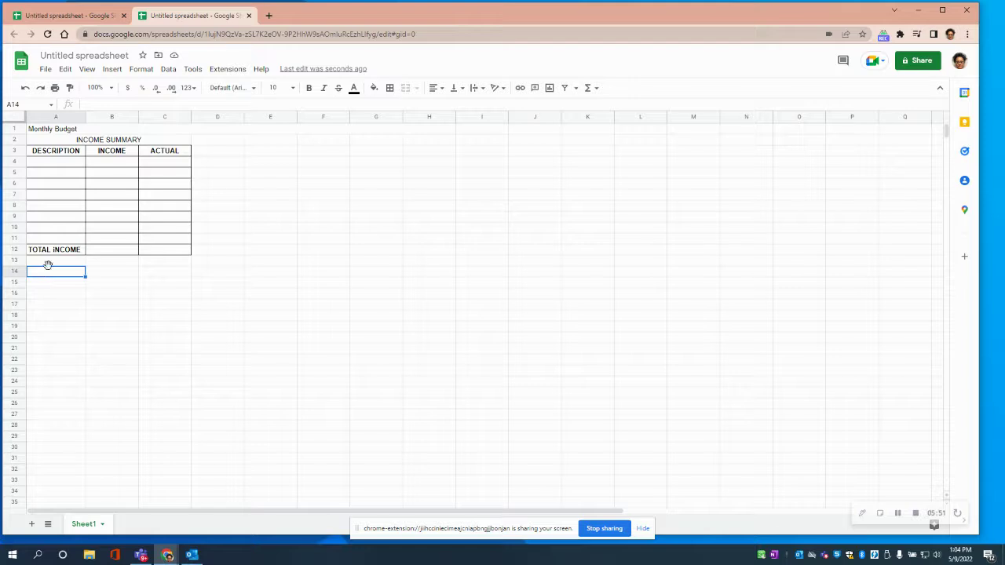
{"action": "left_click", "coordinate": [73, 297]}
{"action": "left_click", "coordinate": [44, 275]}
{"action": "left_click_drag", "start_coordinate": [91, 276], "coordinate": [172, 300]}
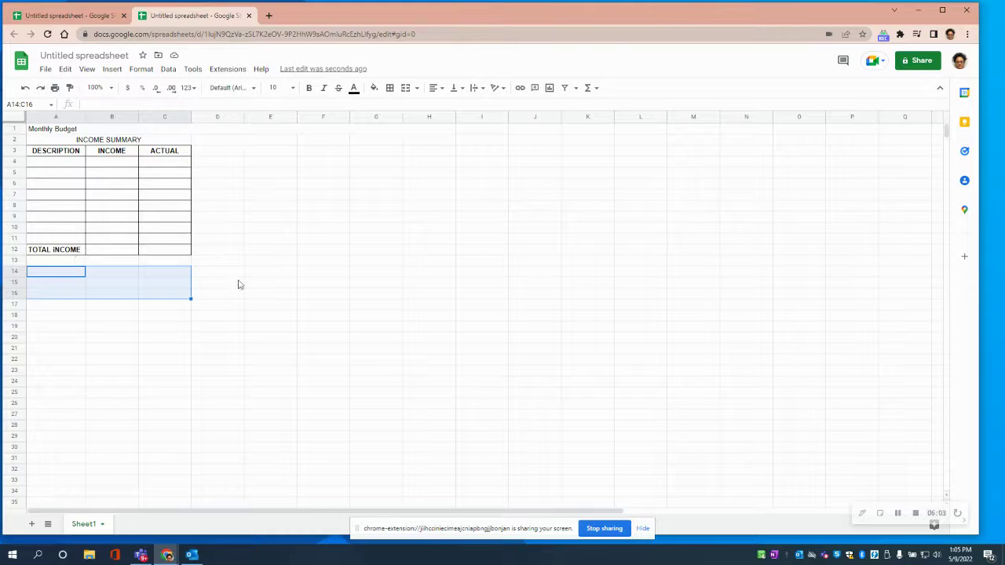
{"action": "left_click", "coordinate": [390, 88]}
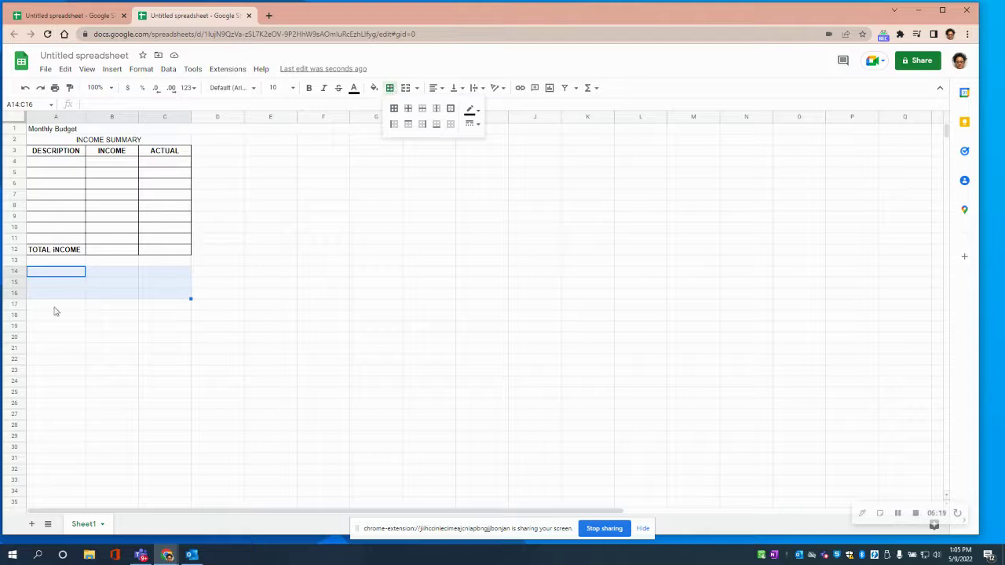
{"action": "left_click", "coordinate": [394, 108]}
{"action": "left_click_drag", "start_coordinate": [187, 372], "coordinate": [224, 372]}
Enter the headers GIVING, BUDGET and ACTUAL in cells A14, B14 and C14
{"action": "left_click", "coordinate": [56, 274]}
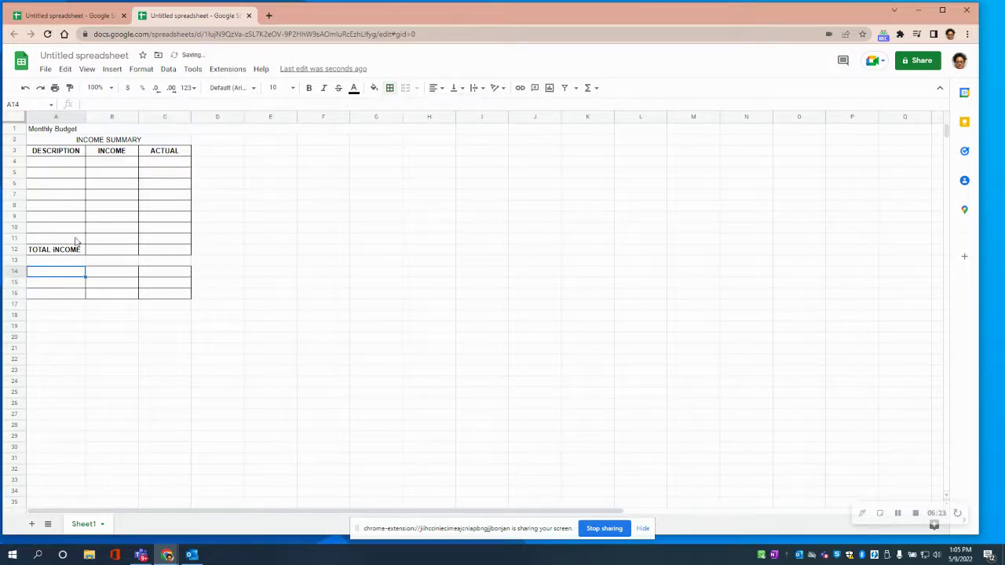
{"action": "type", "text": "GlVING"}
{"action": "key", "text": "Tab"}
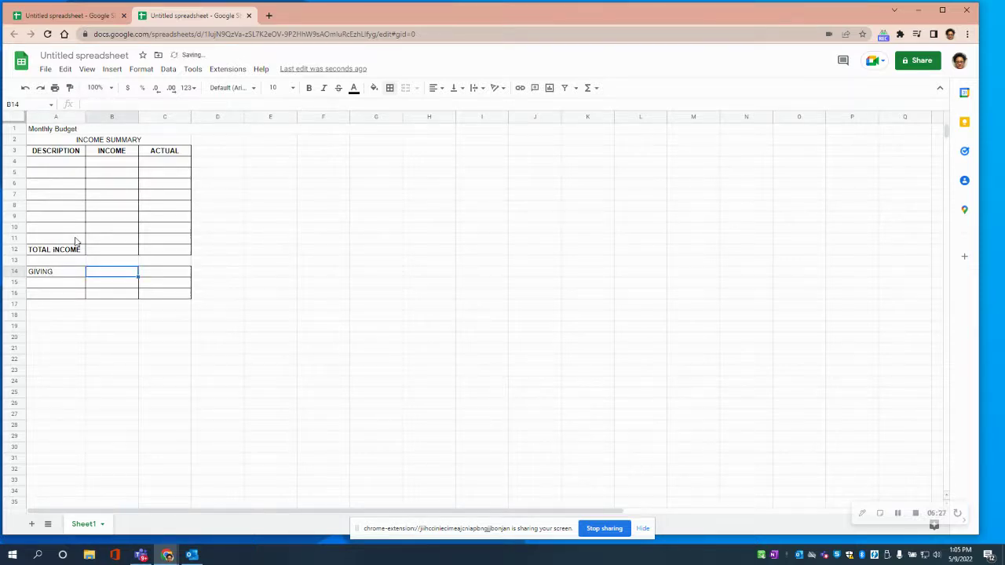
{"action": "type", "text": "BUGET"}
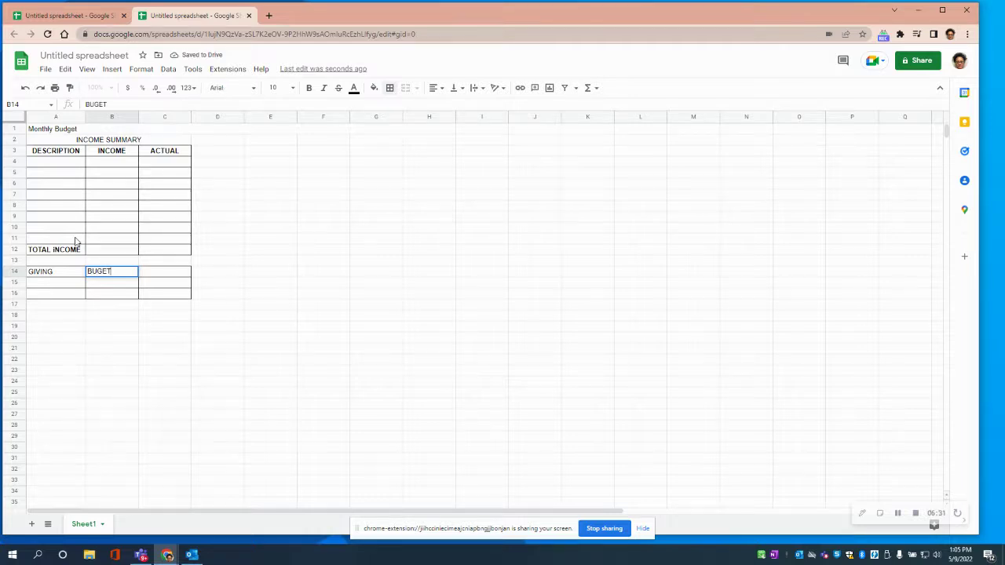
{"action": "key", "text": "BackSpace"}
{"action": "type", "text": "DGET"}
{"action": "key", "text": "Tab"}
{"action": "type", "text": "ACTUAL"}
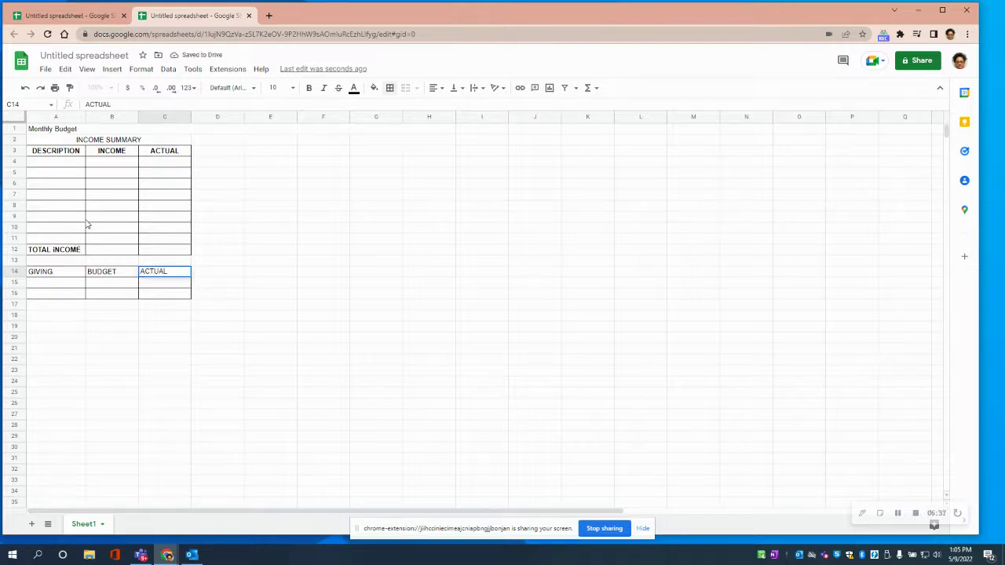
Make the ACTUAL, BUDGET and GIVING headers in row 14 bold
{"action": "double_click", "coordinate": [175, 271]}
{"action": "key", "text": "ctrl+b"}
{"action": "left_click", "coordinate": [123, 273]}
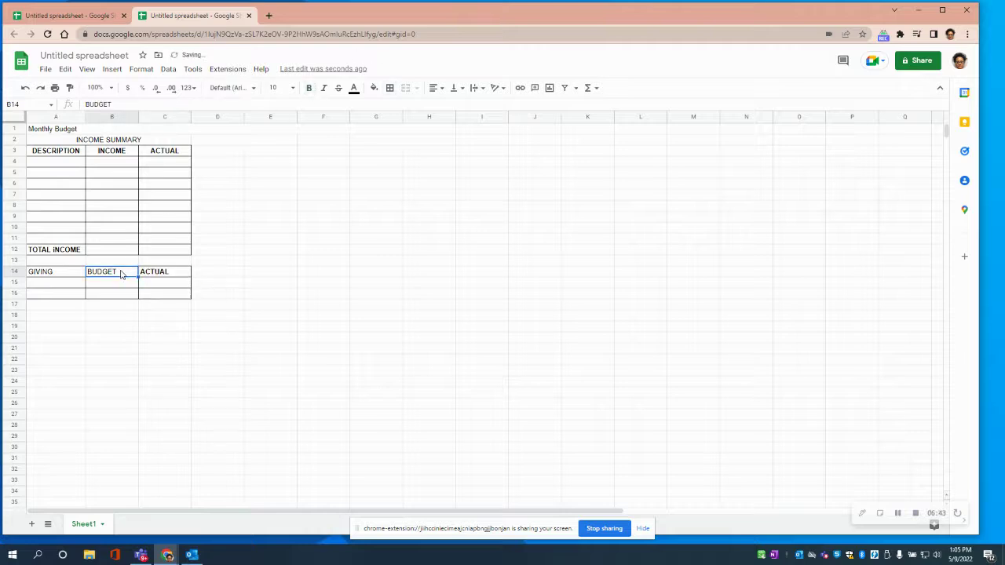
{"action": "double_click", "coordinate": [122, 102]}
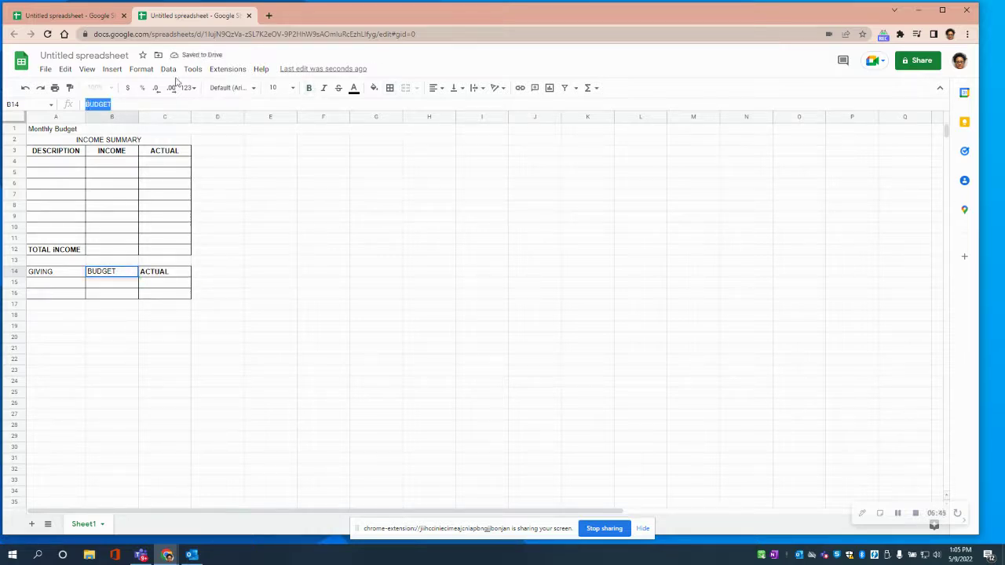
{"action": "left_click", "coordinate": [309, 87]}
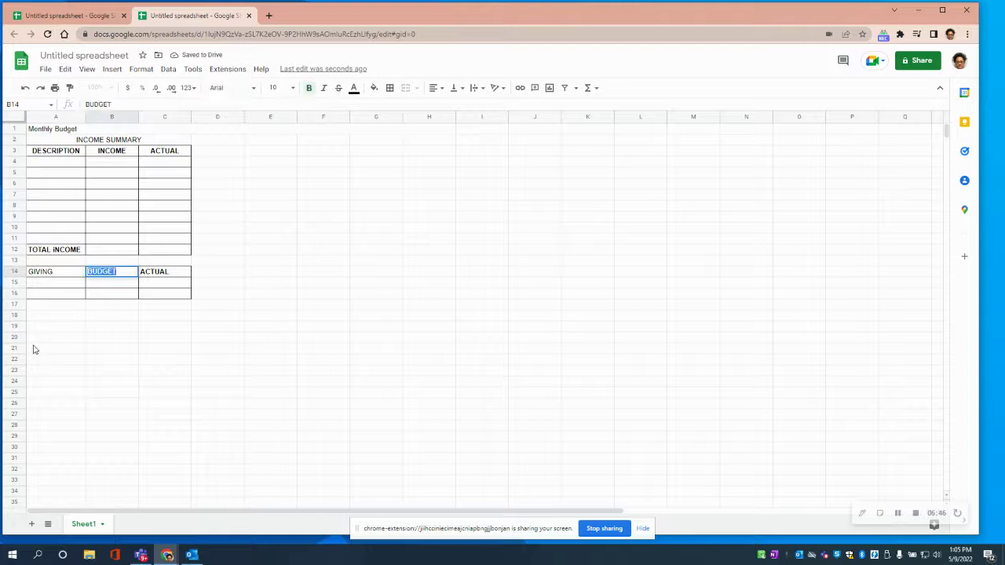
{"action": "left_click", "coordinate": [40, 273]}
{"action": "left_click", "coordinate": [116, 103]}
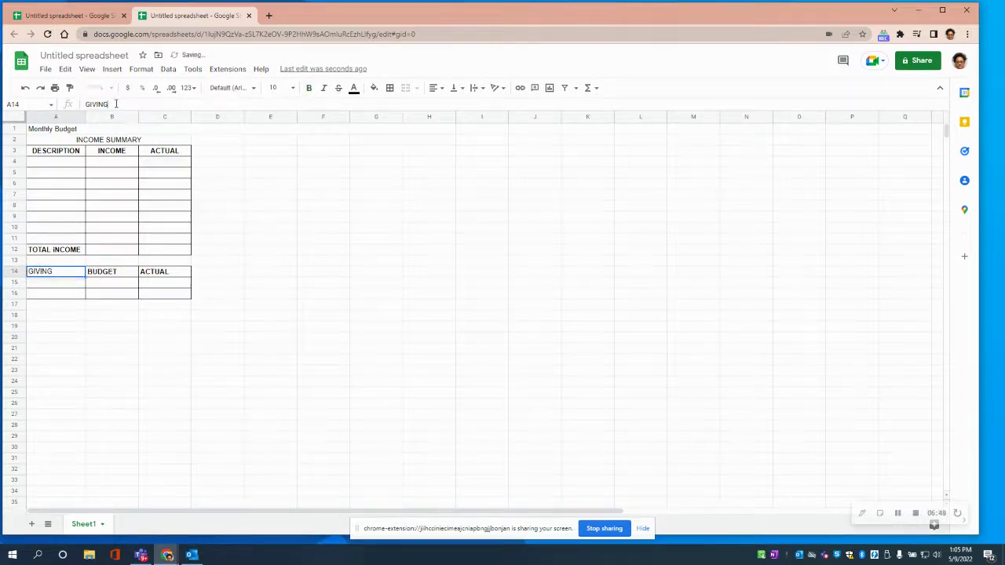
{"action": "left_click_drag", "start_coordinate": [116, 104], "coordinate": [89, 104]}
{"action": "left_click", "coordinate": [308, 88]}
{"action": "left_click", "coordinate": [39, 324]}
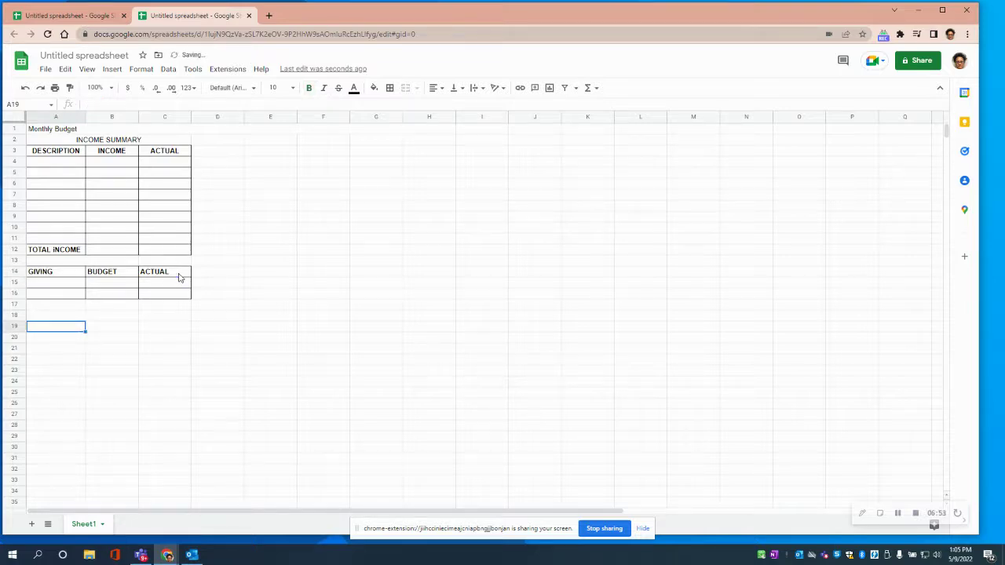
Center the ACTUAL, BUDGET and GIVING headers in row 14 horizontally
{"action": "left_click", "coordinate": [178, 276]}
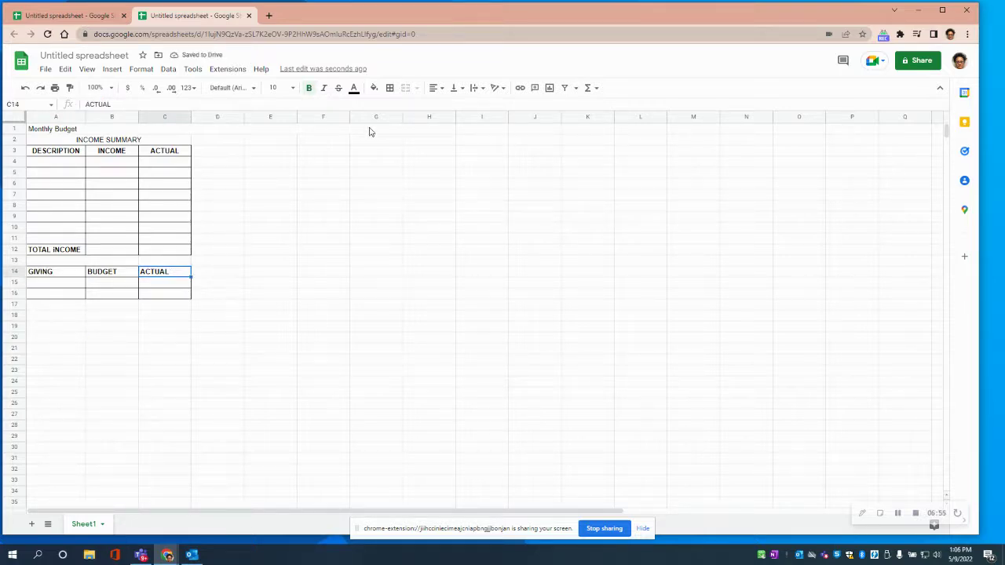
{"action": "left_click", "coordinate": [434, 88]}
{"action": "left_click", "coordinate": [447, 110]}
{"action": "left_click", "coordinate": [119, 273]}
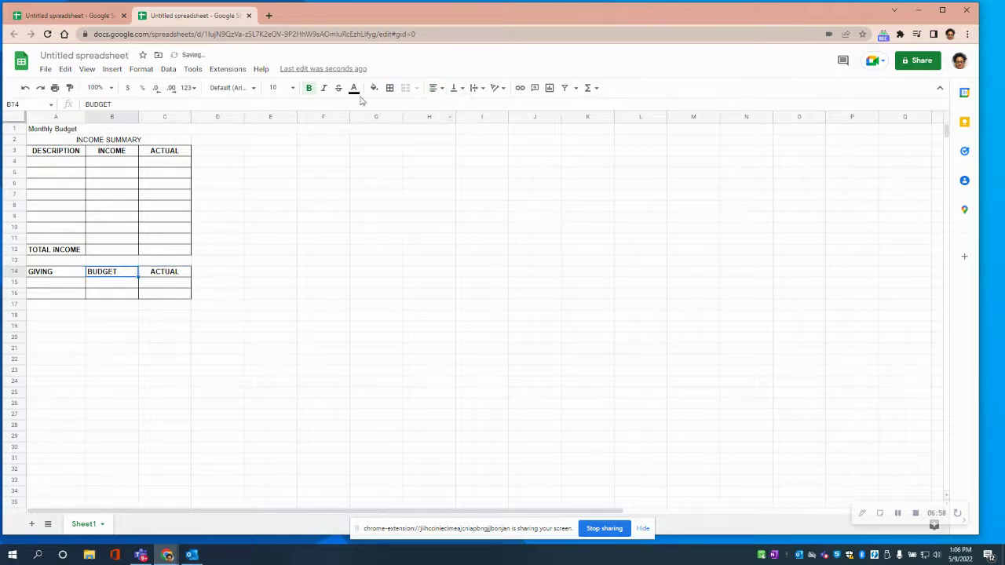
{"action": "left_click", "coordinate": [436, 88]}
{"action": "left_click", "coordinate": [448, 106]}
{"action": "left_click", "coordinate": [51, 277]}
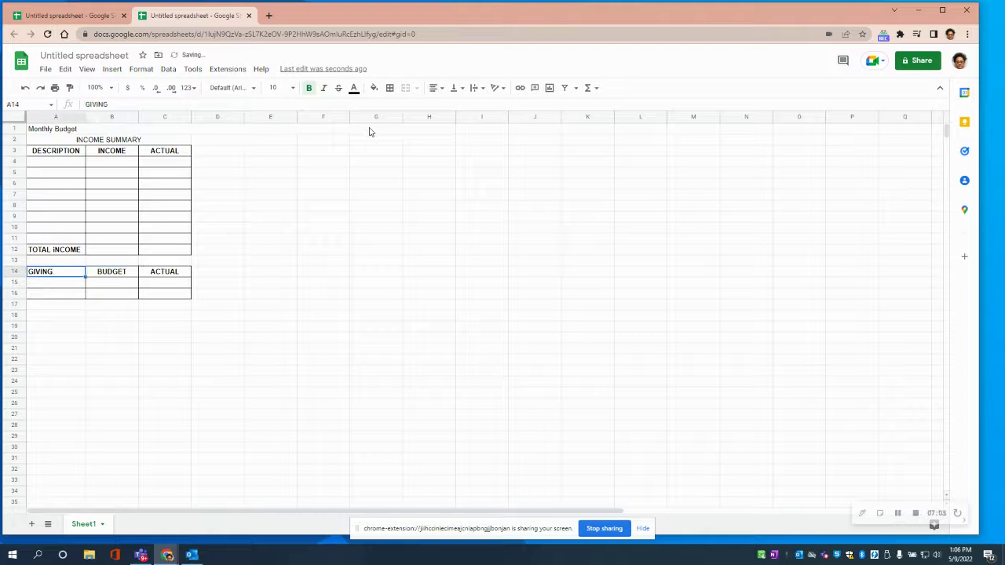
{"action": "left_click", "coordinate": [442, 90]}
{"action": "left_click", "coordinate": [447, 107]}
{"action": "left_click", "coordinate": [146, 340]}
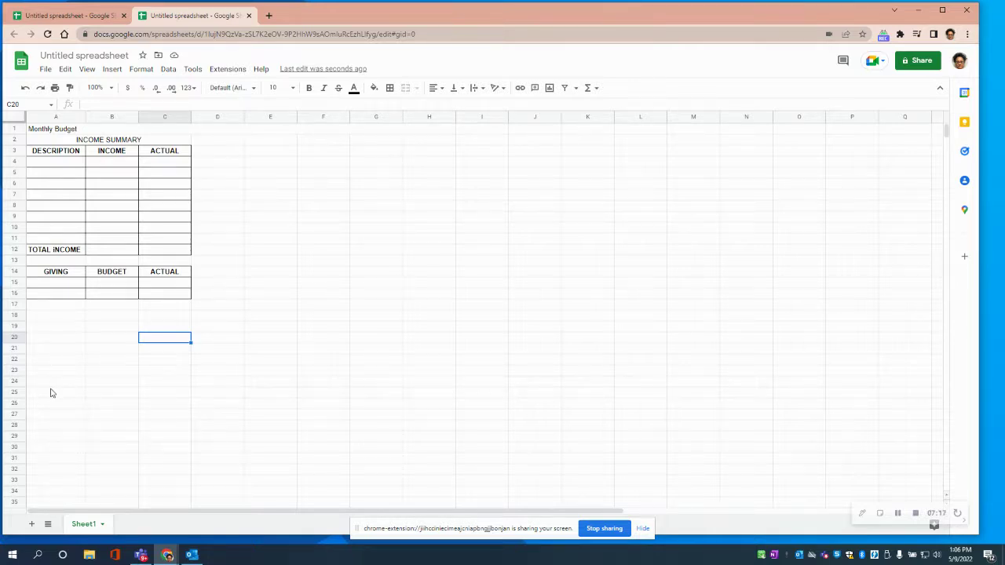
Merge cells A18:C18 and enter the section title "EXPENSES SUMMARY" in the merged cell
{"action": "left_click_drag", "start_coordinate": [31, 318], "coordinate": [166, 320]}
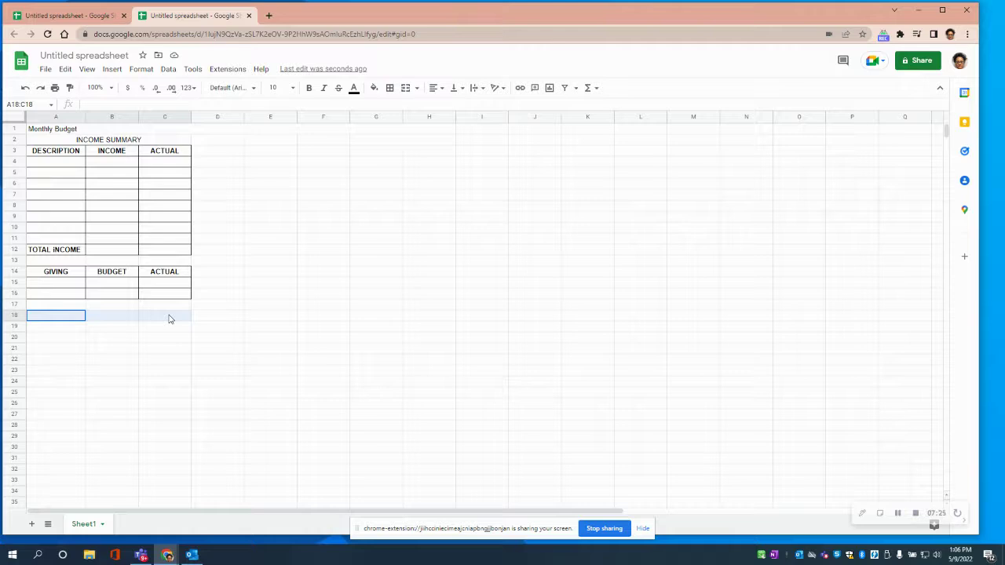
{"action": "left_click_drag", "start_coordinate": [169, 319], "coordinate": [169, 319]}
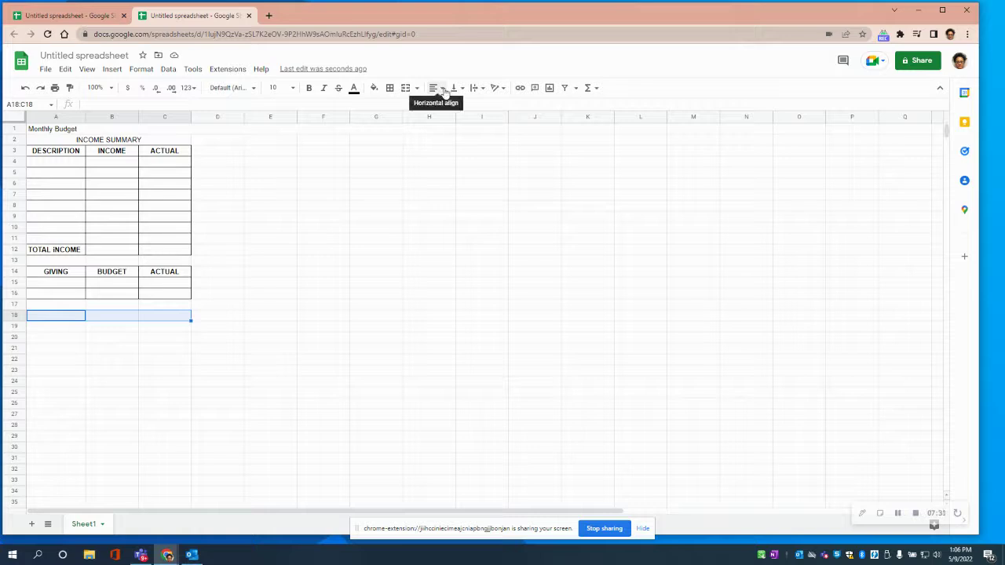
{"action": "left_click", "coordinate": [405, 87]}
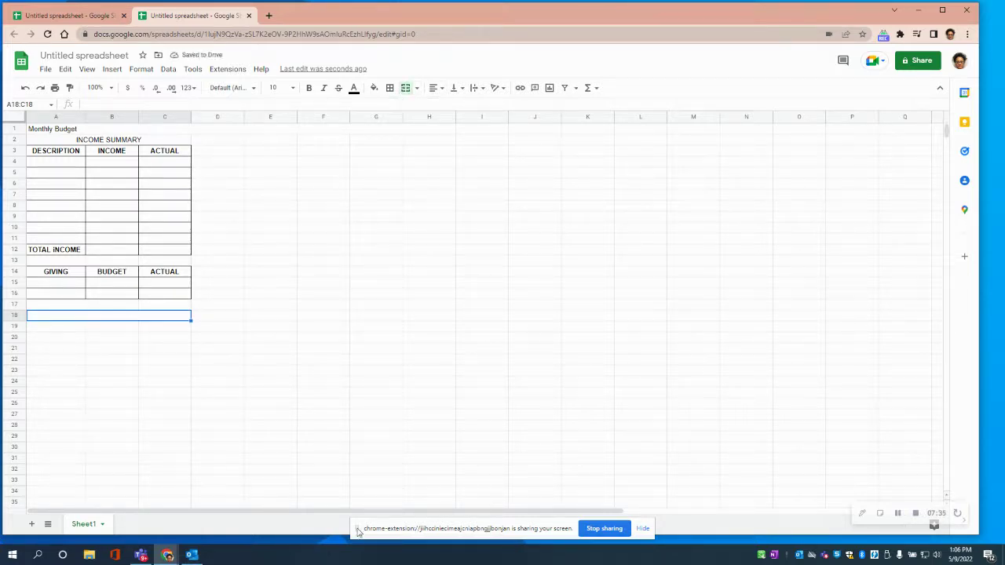
{"action": "type", "text": "EXPENSES SUMMARY"}
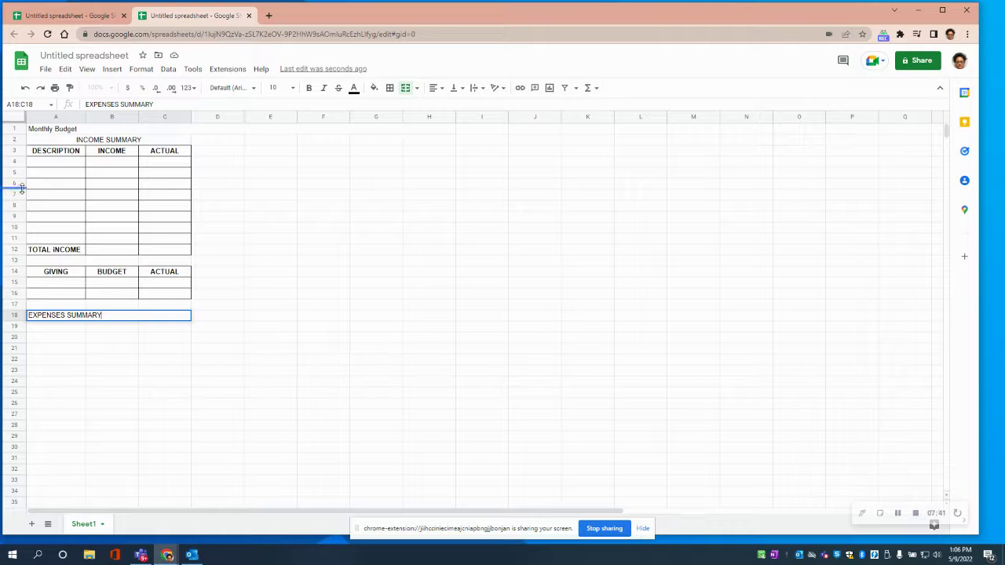
Make the EXPENSES SUMMARY title bold and center it across the merged cell
{"action": "triple_click", "coordinate": [175, 105]}
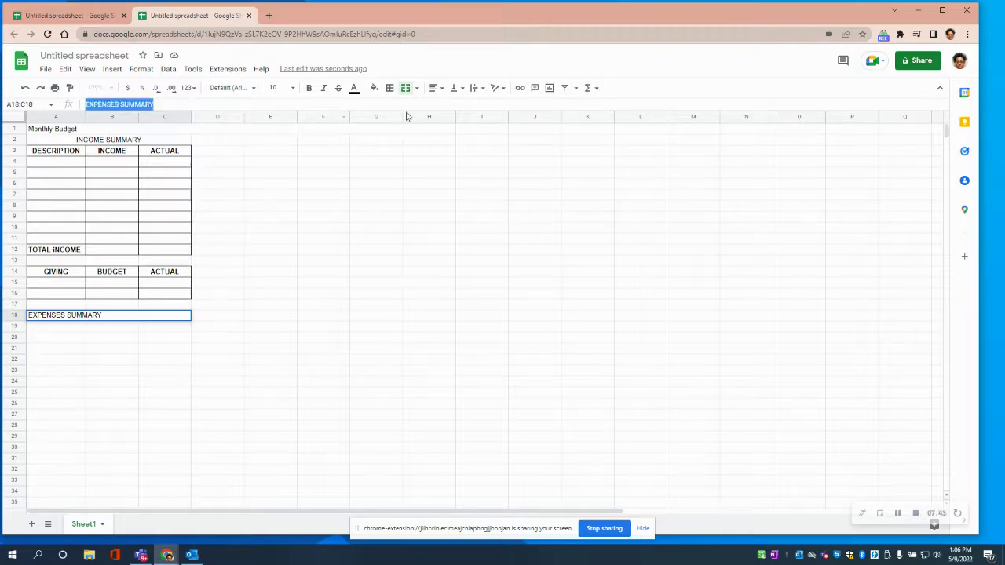
{"action": "left_click", "coordinate": [309, 87]}
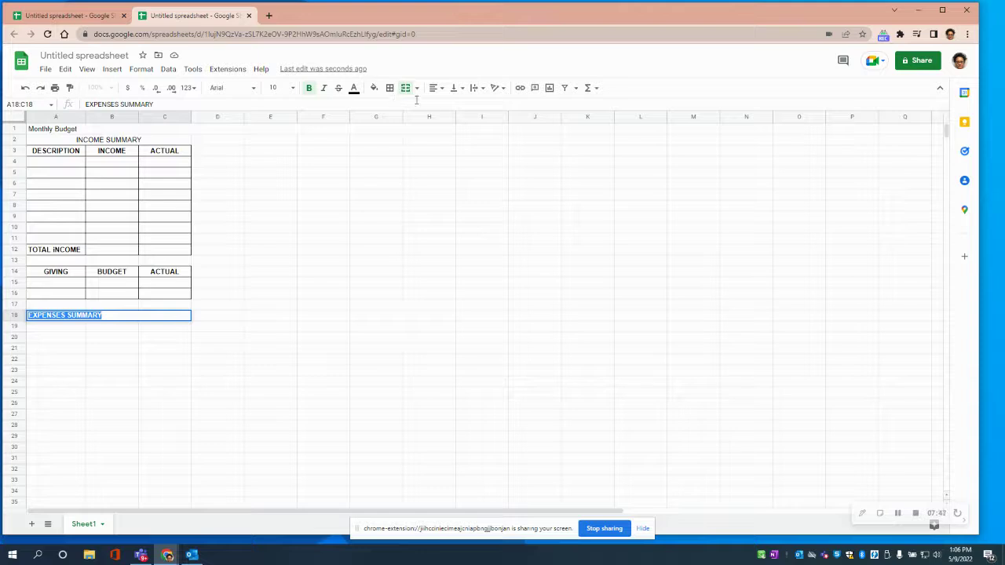
{"action": "left_click", "coordinate": [435, 87]}
{"action": "left_click", "coordinate": [447, 108]}
{"action": "left_click", "coordinate": [289, 372]}
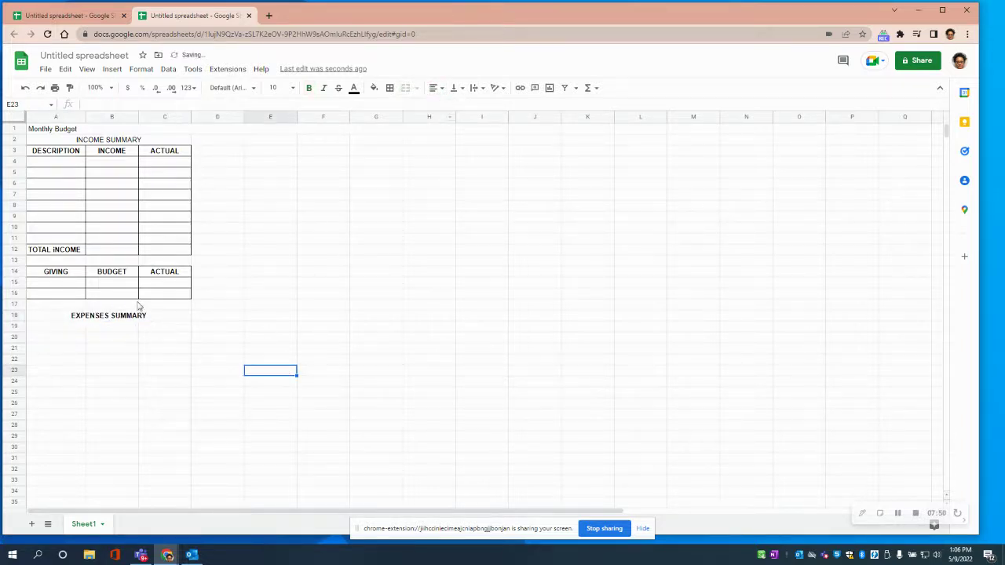
Apply all borders to the range A19:C40 below the EXPENSES SUMMARY title
{"action": "left_click", "coordinate": [36, 326]}
{"action": "left_click", "coordinate": [37, 317]}
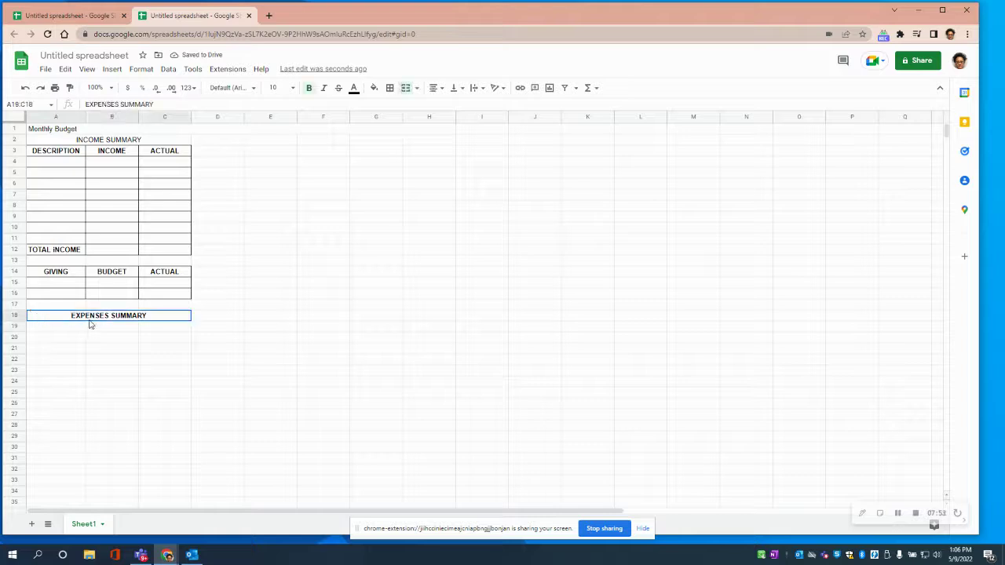
{"action": "left_click_drag", "start_coordinate": [35, 328], "coordinate": [198, 474]}
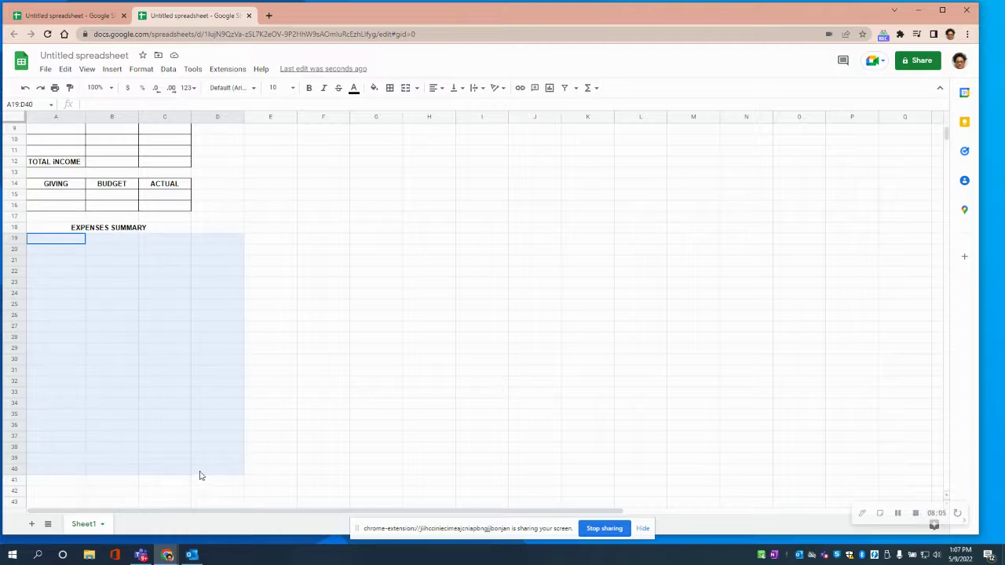
{"action": "left_click_drag", "start_coordinate": [200, 476], "coordinate": [165, 471]}
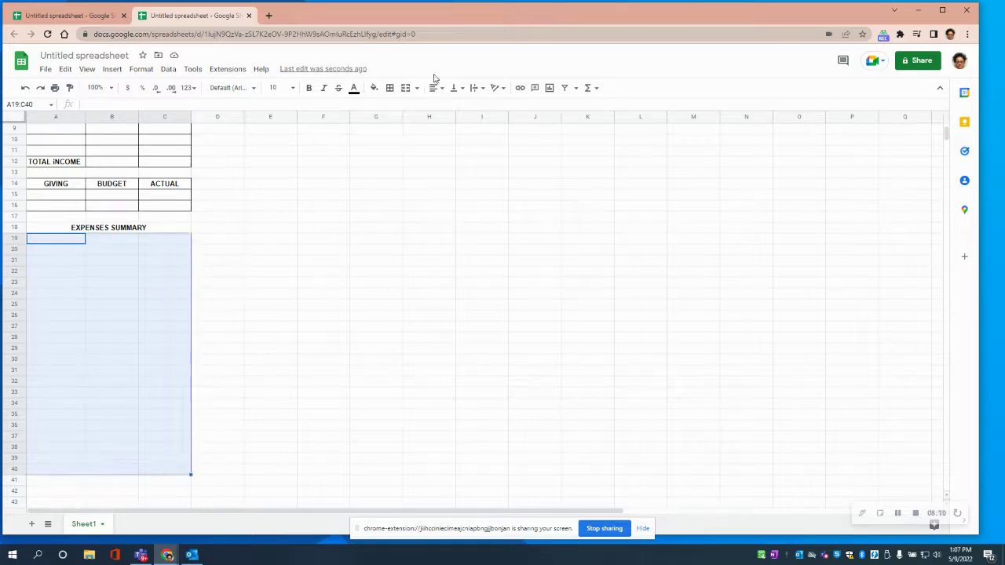
{"action": "left_click", "coordinate": [390, 88]}
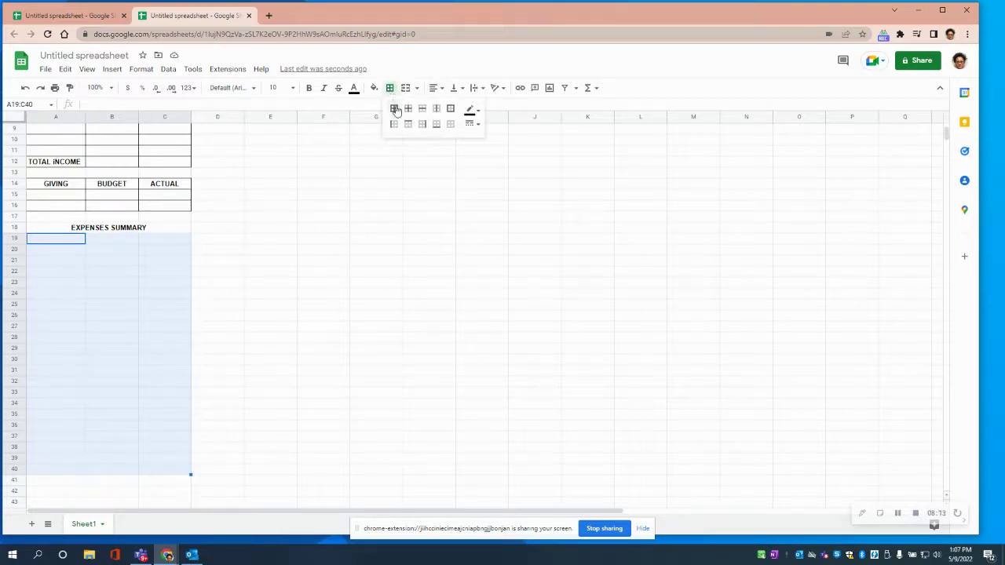
{"action": "left_click", "coordinate": [394, 108]}
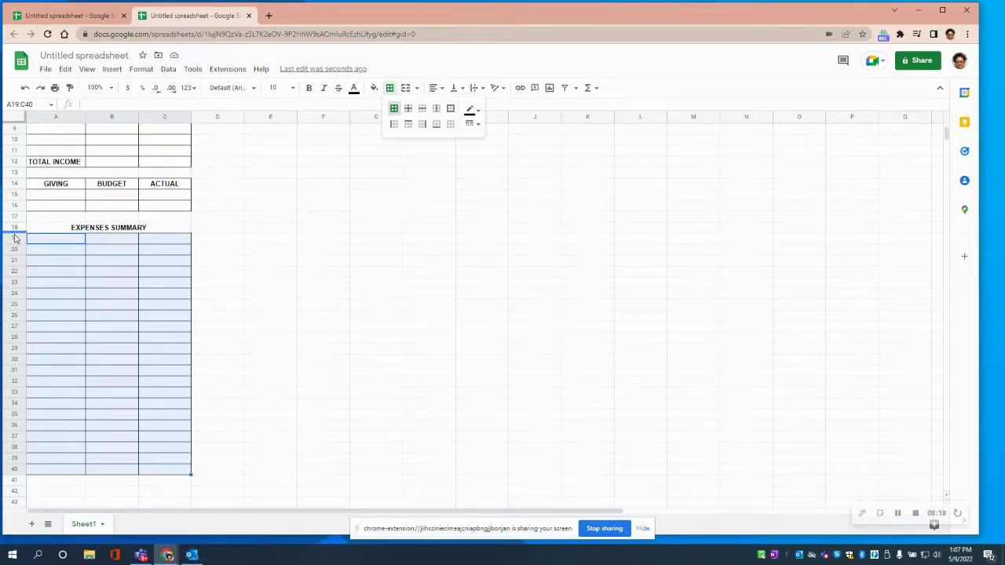
Enter the headers DESCRIPTION, BUDGET and ACTUAL in cells A19, B19 and C19
{"action": "left_click", "coordinate": [46, 240]}
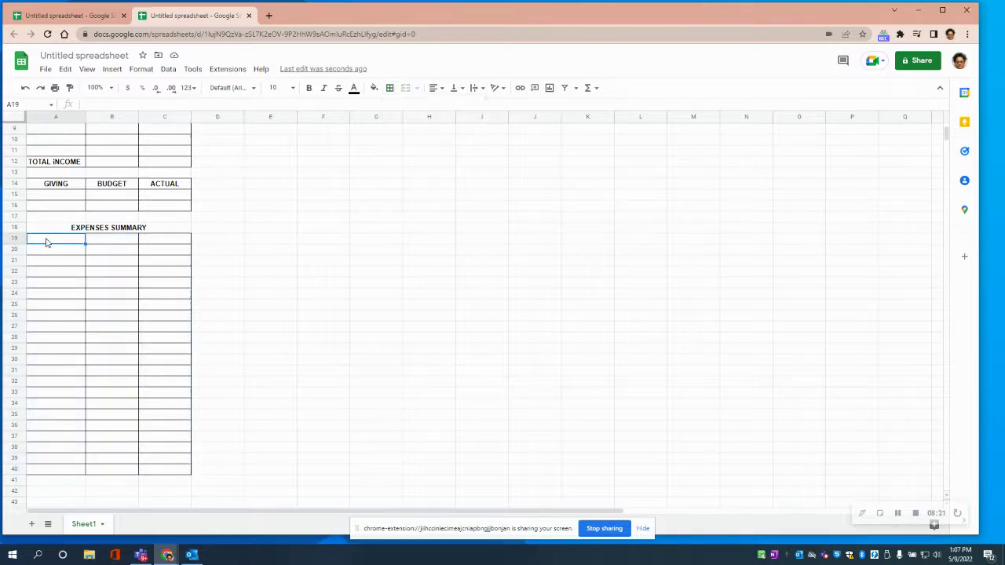
{"action": "type", "text": "d"}
{"action": "key", "text": "BackSpace"}
{"action": "key", "text": "BackSpace"}
{"action": "key", "text": "Tab"}
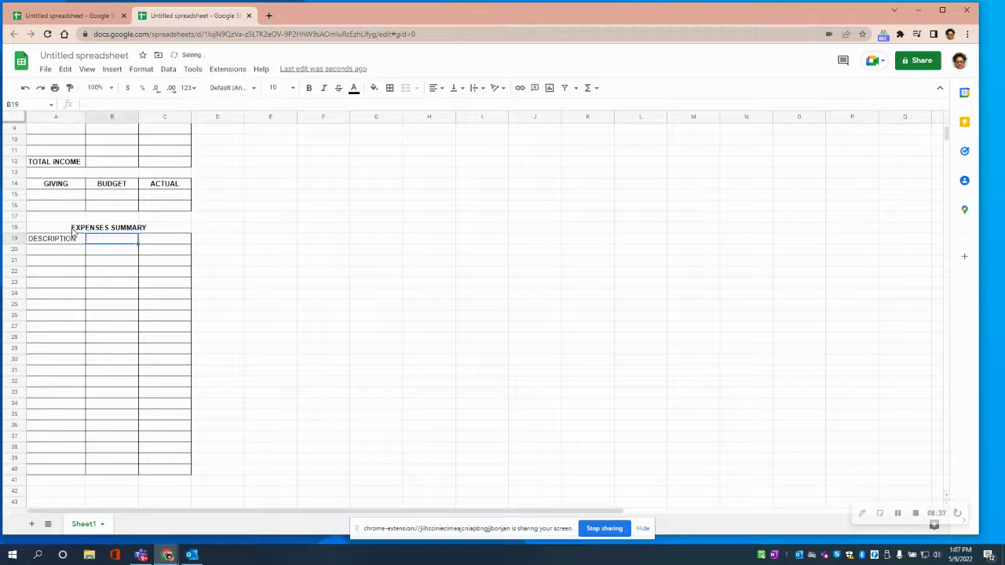
{"action": "type", "text": "BUDGE"}
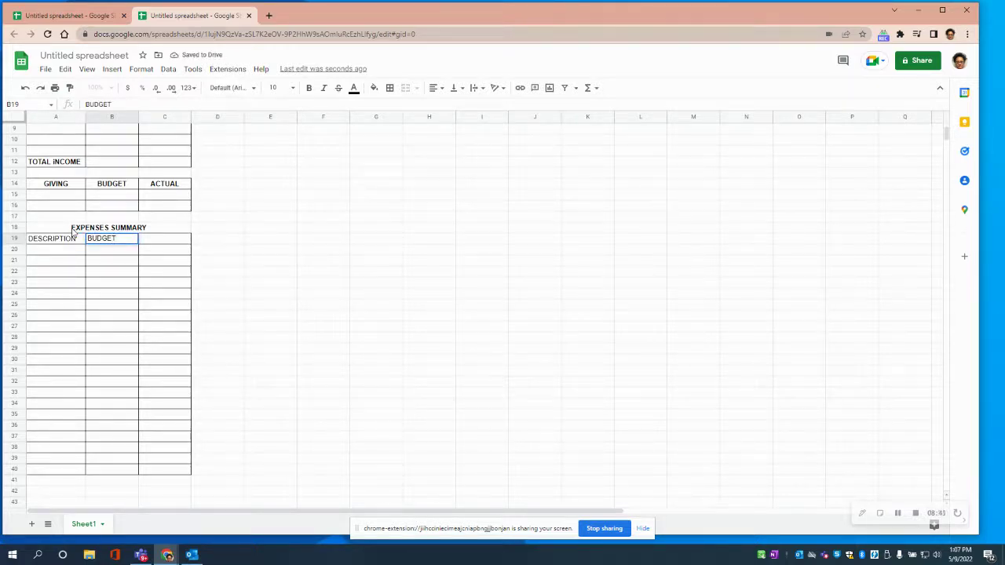
{"action": "type", "text": "T"}
{"action": "key", "text": "Tab"}
{"action": "type", "text": "ACTUAL"}
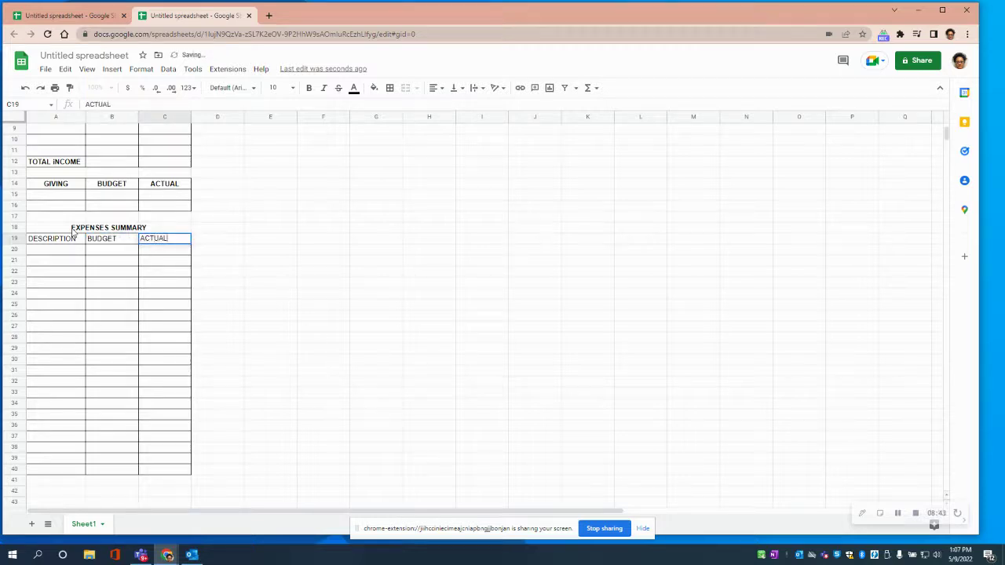
Make the ACTUAL and BUDGET headers in row 19 bold and centered
{"action": "left_click_drag", "start_coordinate": [119, 105], "coordinate": [66, 110]}
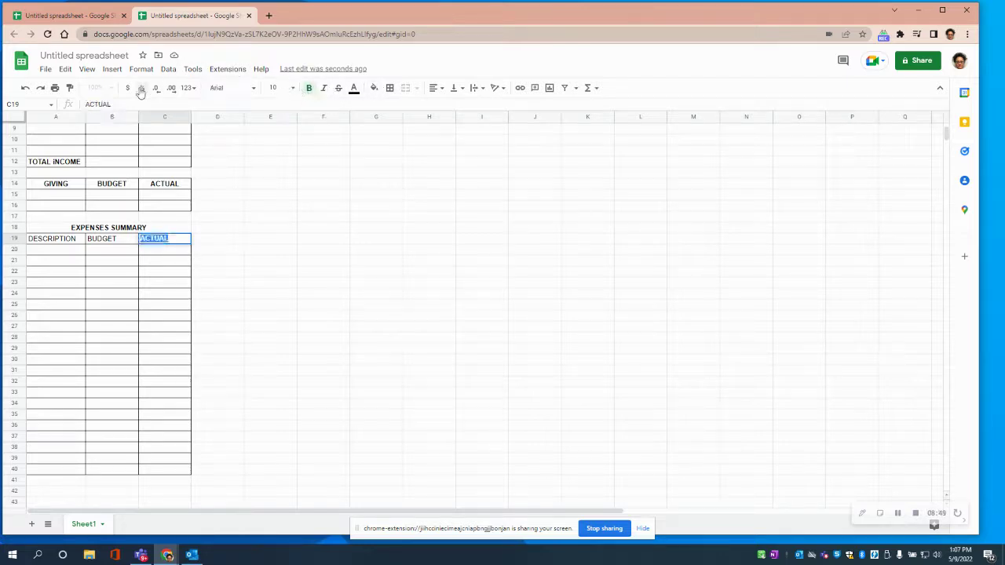
{"action": "left_click", "coordinate": [435, 88]}
{"action": "left_click", "coordinate": [446, 105]}
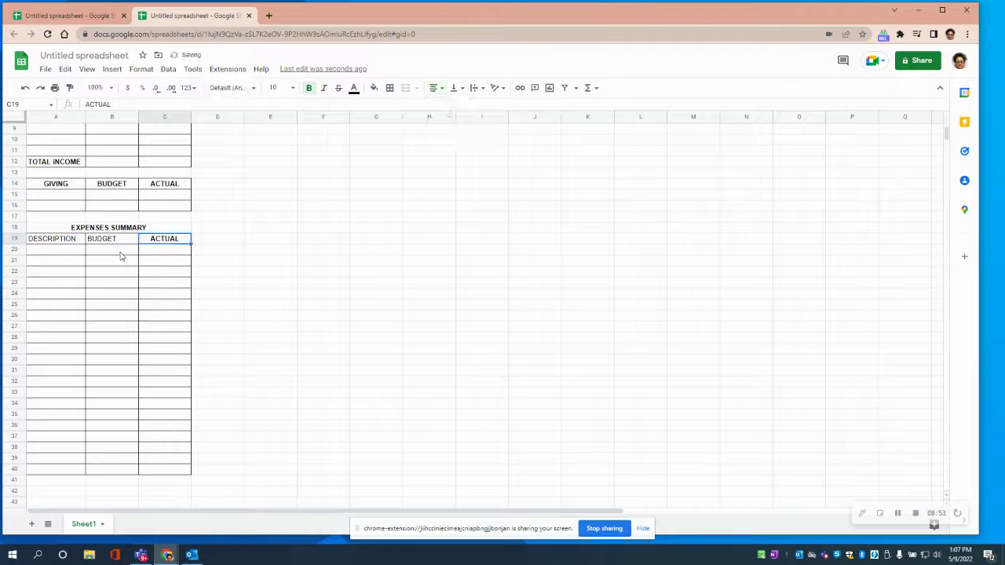
{"action": "left_click", "coordinate": [120, 246]}
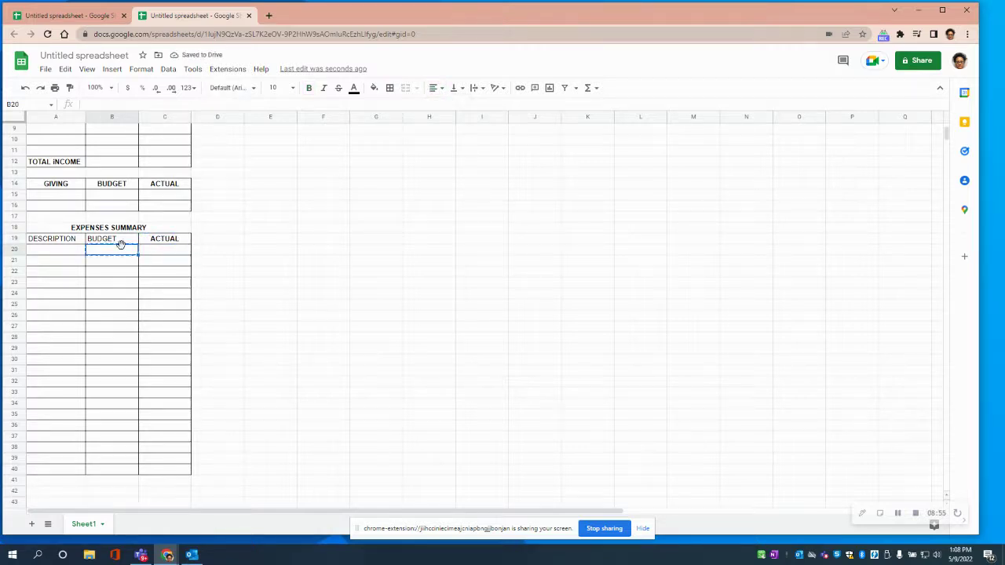
{"action": "left_click", "coordinate": [116, 241]}
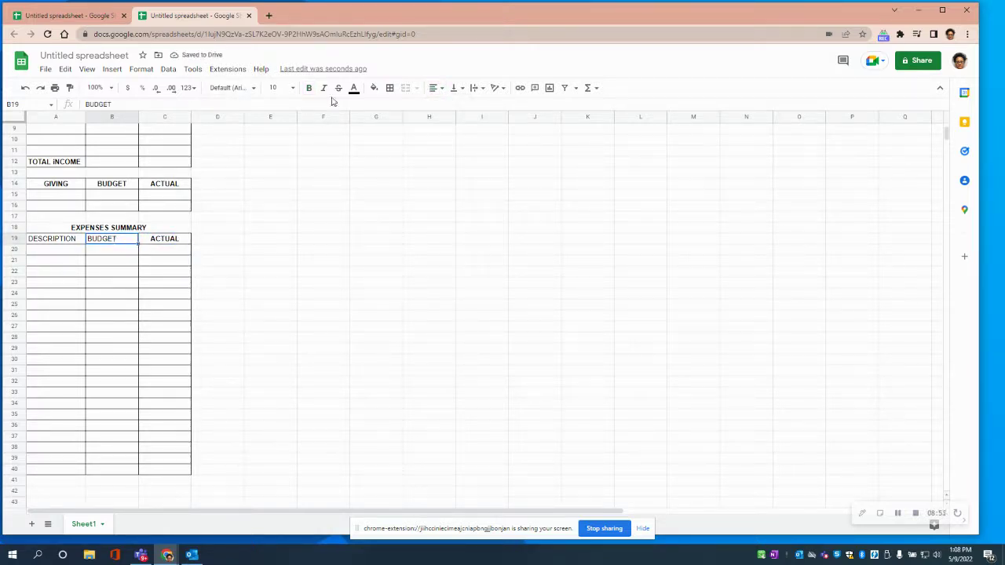
{"action": "left_click", "coordinate": [309, 87]}
{"action": "left_click", "coordinate": [443, 89]}
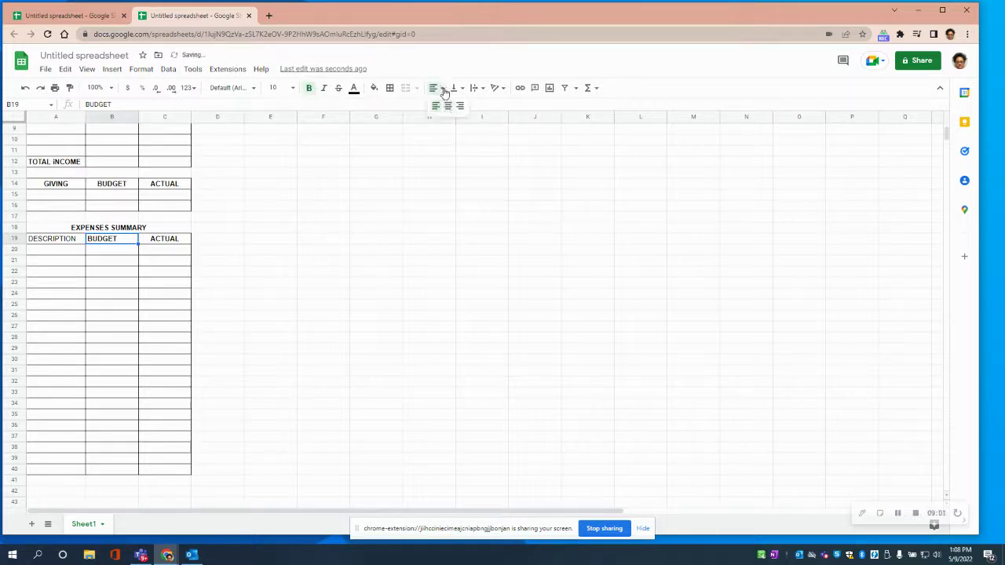
{"action": "left_click", "coordinate": [451, 103]}
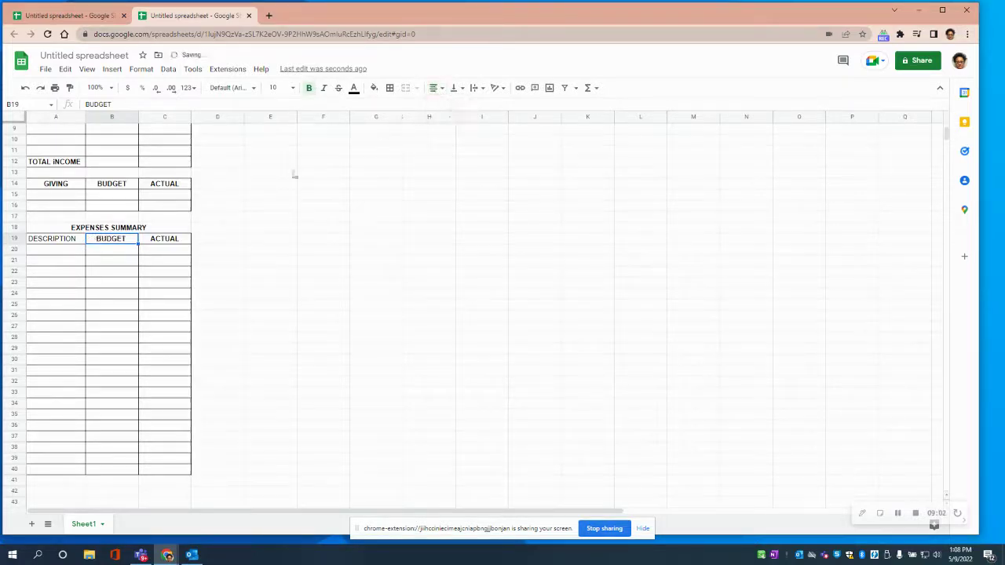
Make the DESCRIPTION header in cell A19 bold and centered
{"action": "left_click", "coordinate": [46, 238]}
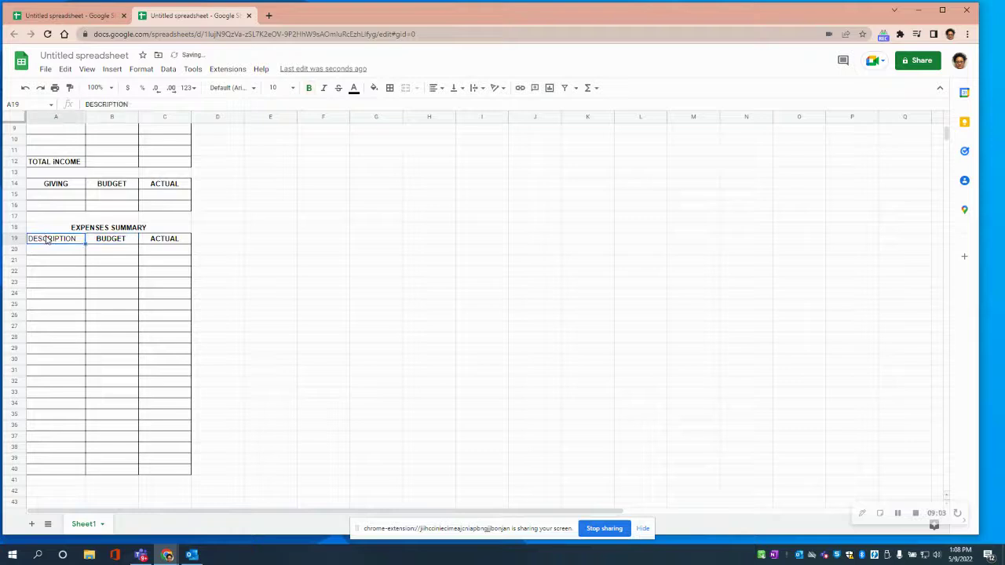
{"action": "left_click", "coordinate": [309, 88]}
{"action": "left_click", "coordinate": [435, 88]}
{"action": "left_click", "coordinate": [447, 106]}
{"action": "left_click", "coordinate": [290, 228]}
{"action": "scroll", "coordinate": [217, 314], "scroll_direction": "down", "scroll_amount": 5}
{"action": "scroll", "coordinate": [216, 325], "scroll_direction": "up", "scroll_amount": 8}
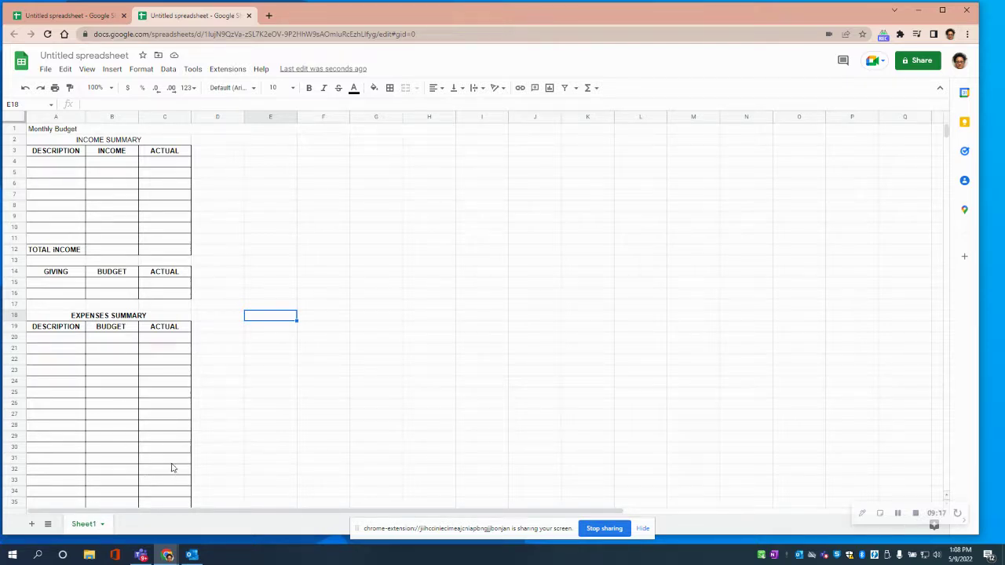
Open the print preview of the current sheet and set the page orientation to Portrait
{"action": "left_click", "coordinate": [44, 71]}
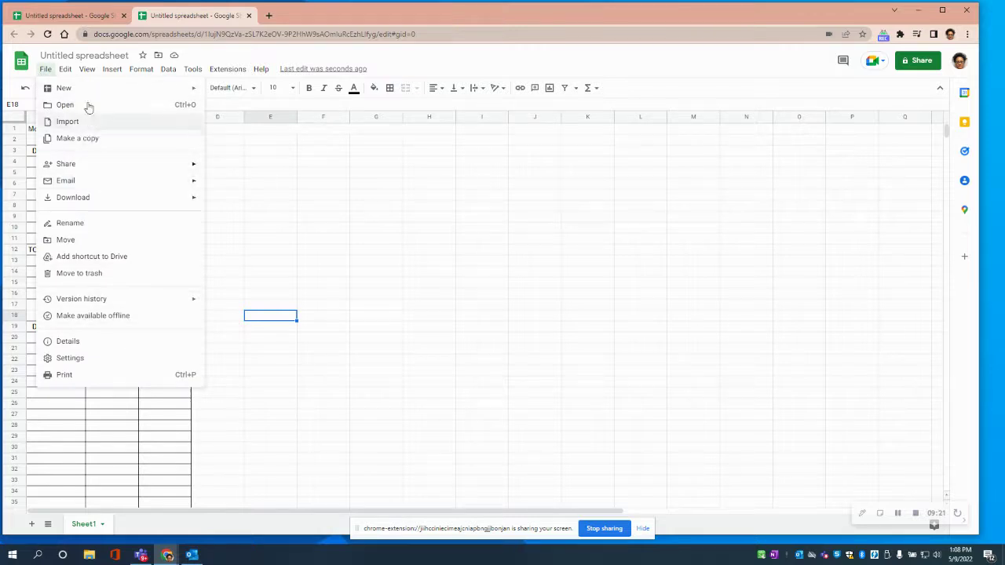
{"action": "left_click", "coordinate": [69, 382]}
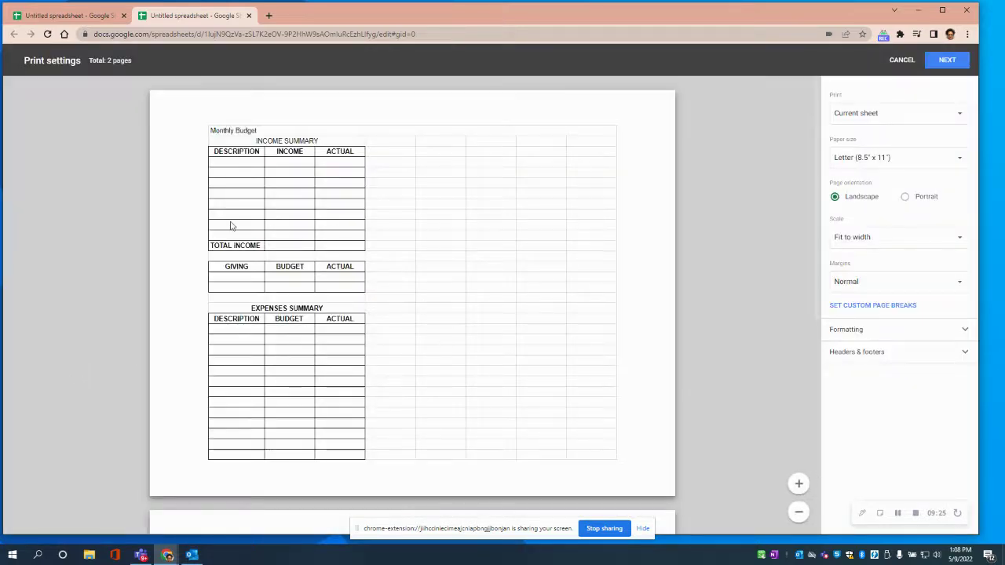
{"action": "scroll", "coordinate": [334, 349], "scroll_direction": "down", "scroll_amount": 5}
{"action": "scroll", "coordinate": [337, 346], "scroll_direction": "up", "scroll_amount": 5}
{"action": "left_click", "coordinate": [908, 198]}
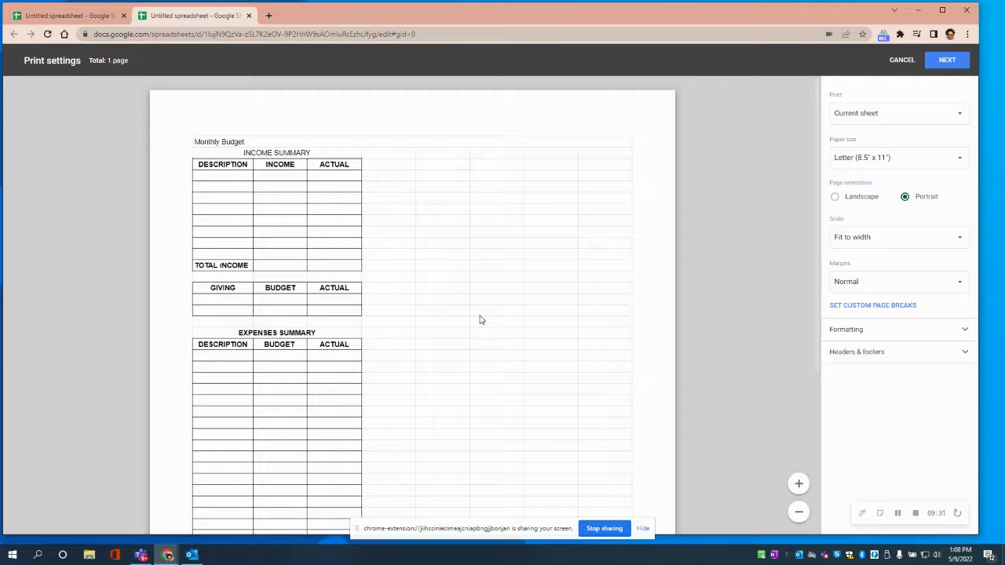
Check how the budget tables fit on the portrait page, and return to the sheet without printing
{"action": "scroll", "coordinate": [477, 321], "scroll_direction": "down", "scroll_amount": 3}
{"action": "scroll", "coordinate": [480, 316], "scroll_direction": "up", "scroll_amount": 1}
{"action": "scroll", "coordinate": [481, 315], "scroll_direction": "down", "scroll_amount": 1}
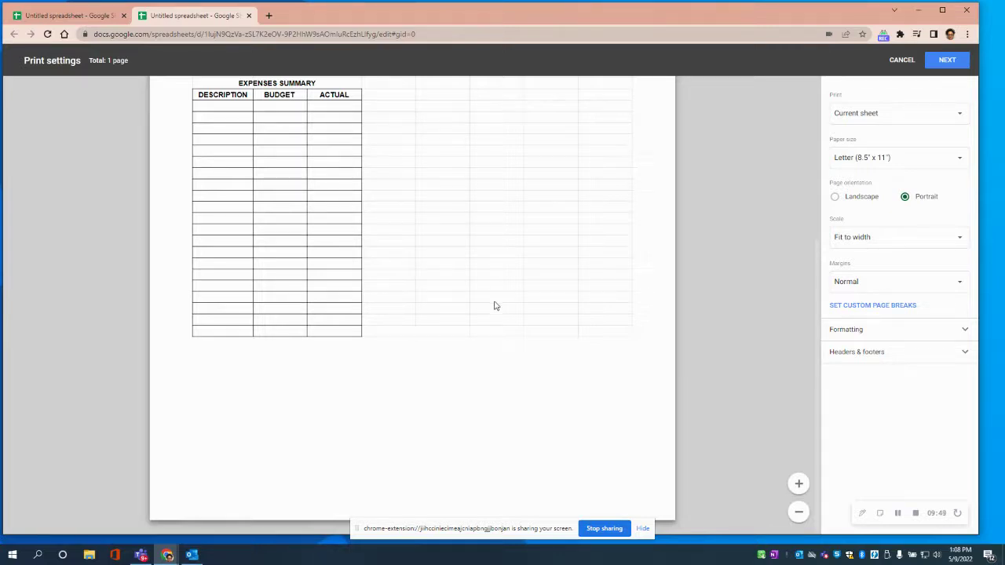
{"action": "scroll", "coordinate": [511, 289], "scroll_direction": "up", "scroll_amount": 3}
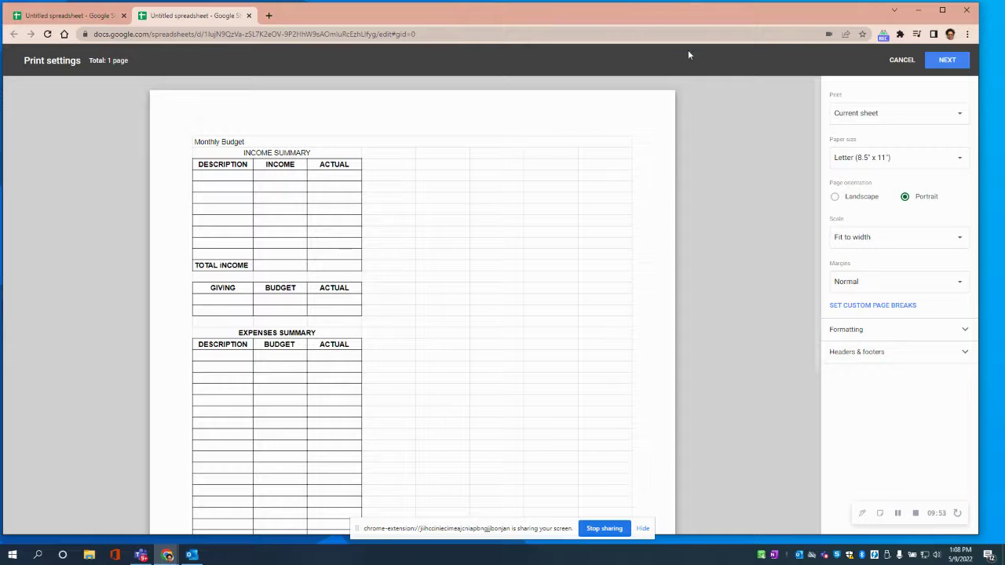
{"action": "left_click", "coordinate": [902, 61]}
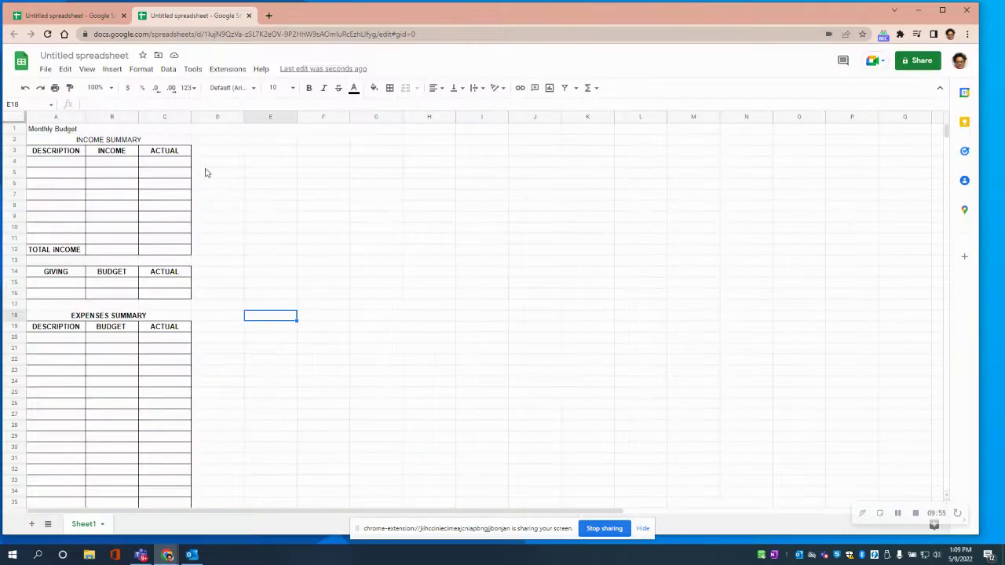
{"action": "left_click", "coordinate": [256, 153]}
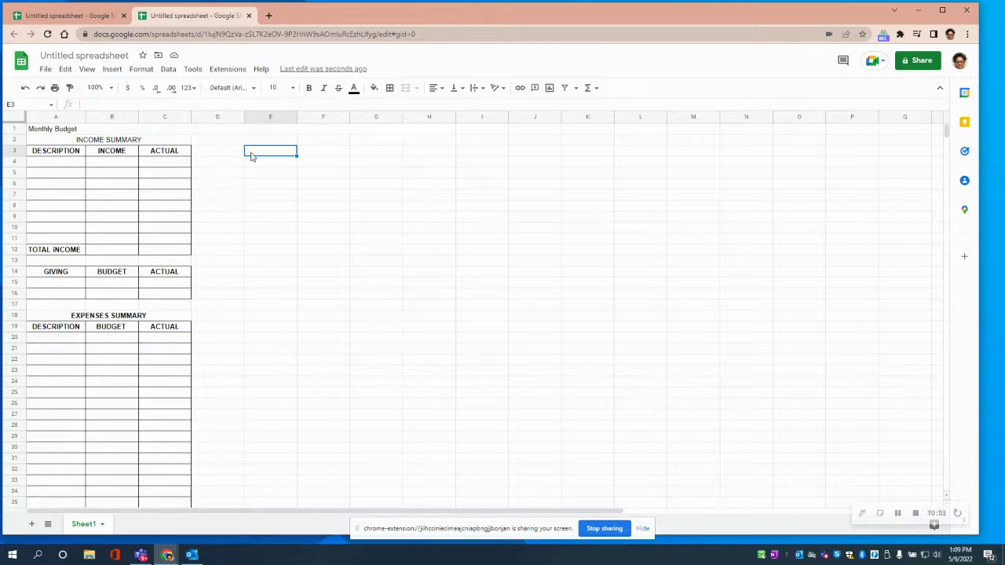
Merge cells E3:H3 and enter the heading DEBT PAYMENTS in the merged cell
{"action": "left_click_drag", "start_coordinate": [277, 153], "coordinate": [379, 157]}
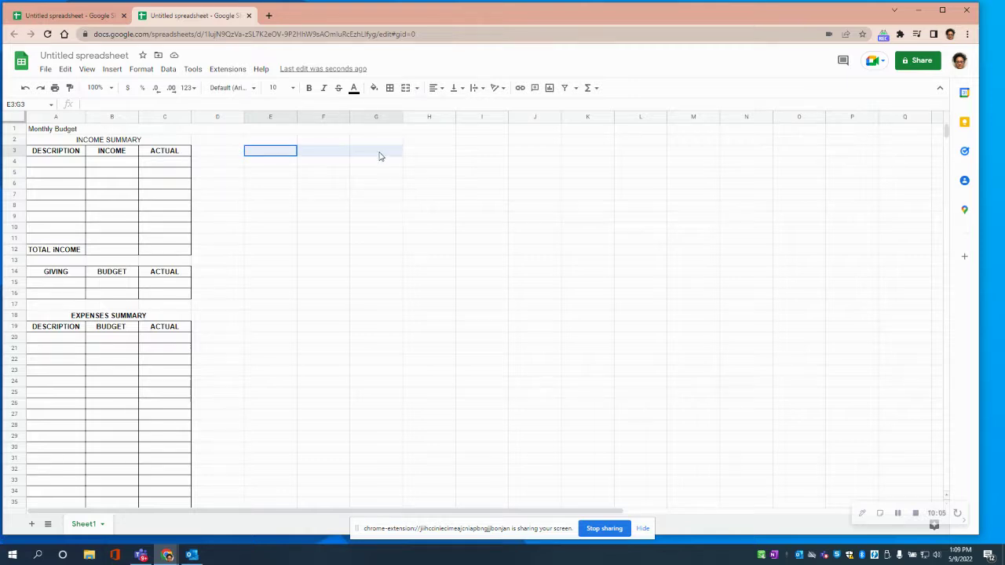
{"action": "left_click_drag", "start_coordinate": [397, 157], "coordinate": [412, 157]}
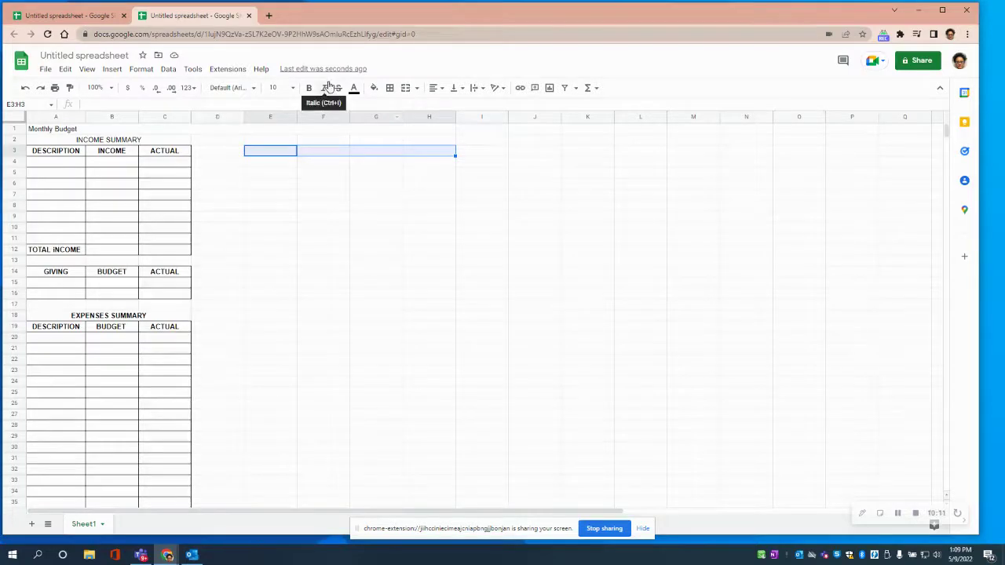
{"action": "left_click", "coordinate": [405, 88]}
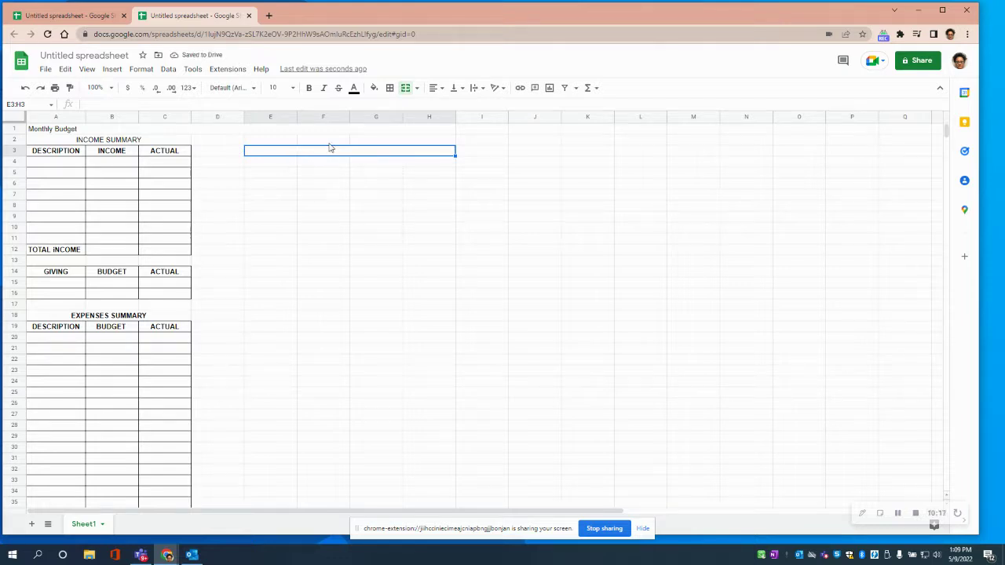
{"action": "type", "text": "DEB"}
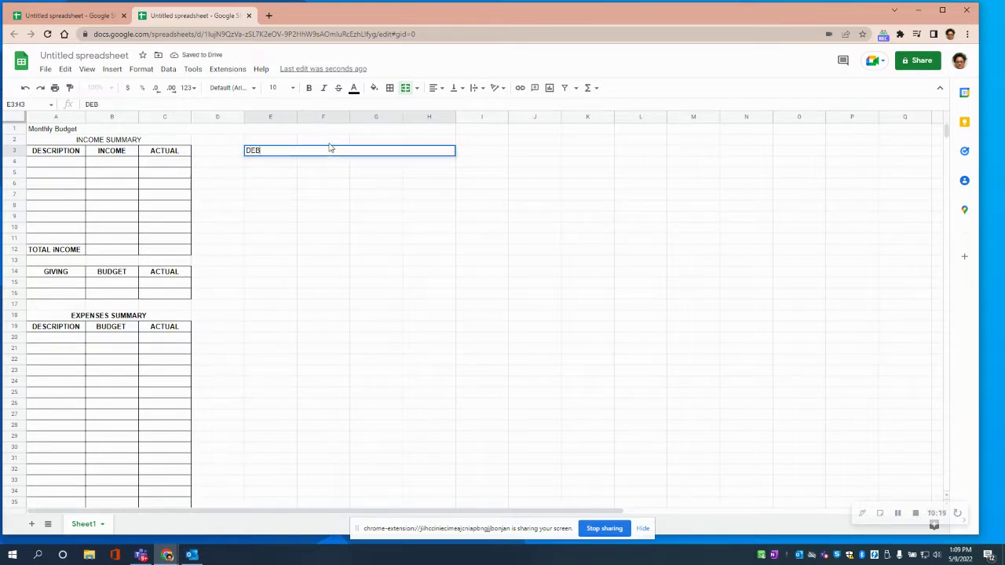
{"action": "type", "text": "T PAYMENTS"}
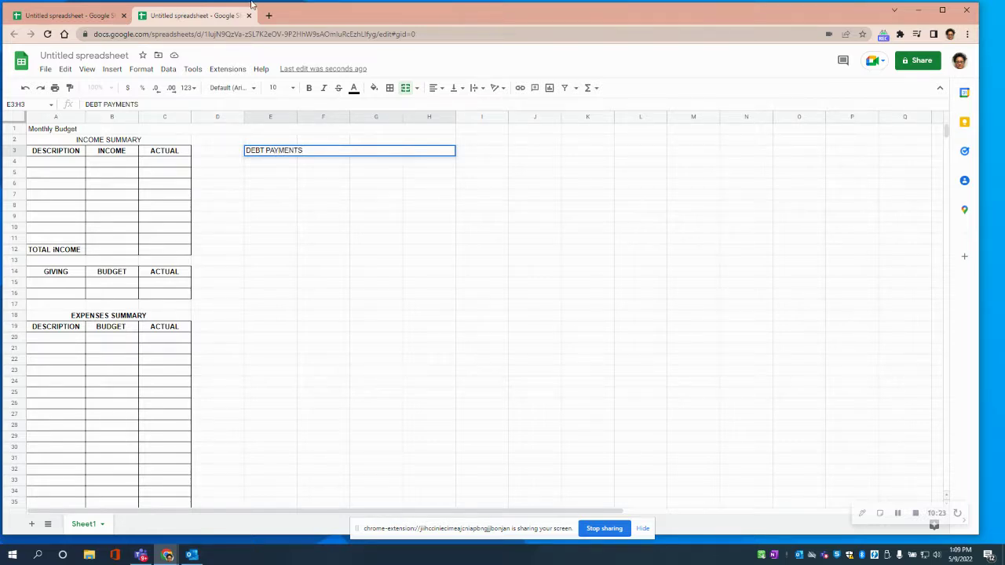
Make the DEBT PAYMENTS heading in E3:H3 bold and centered
{"action": "left_click_drag", "start_coordinate": [309, 151], "coordinate": [249, 160]}
{"action": "key", "text": "ctrl+c"}
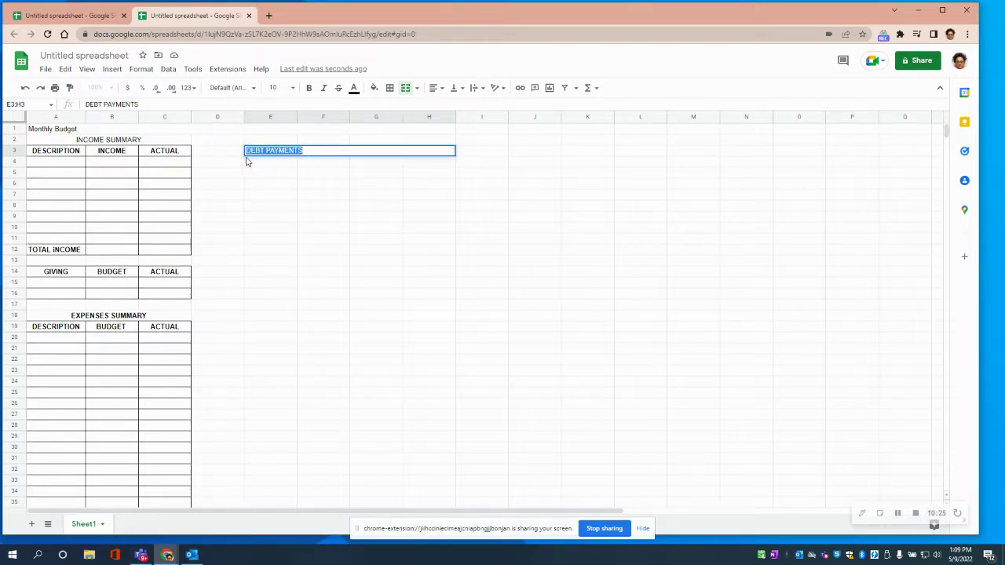
{"action": "left_click", "coordinate": [311, 91]}
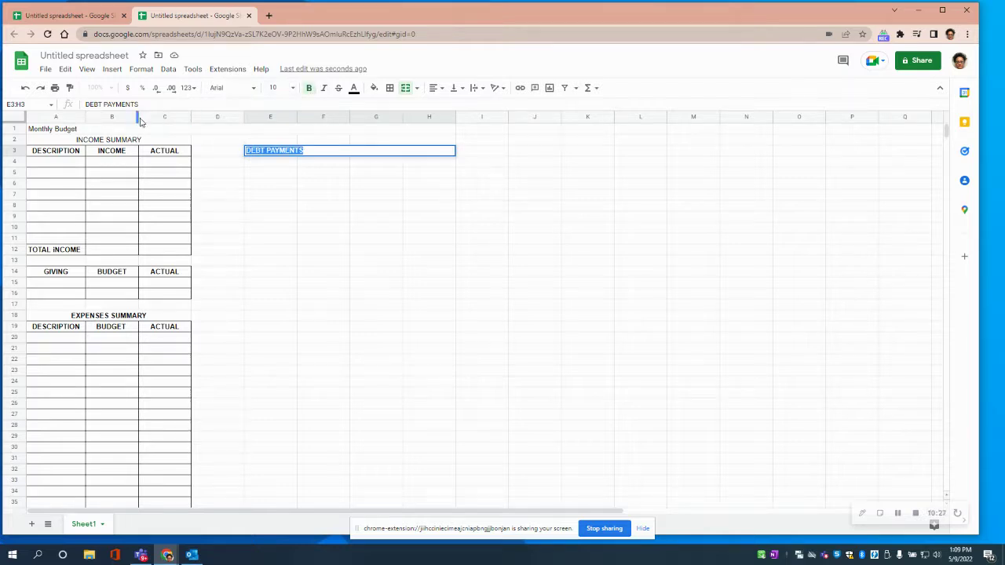
{"action": "left_click", "coordinate": [442, 92]}
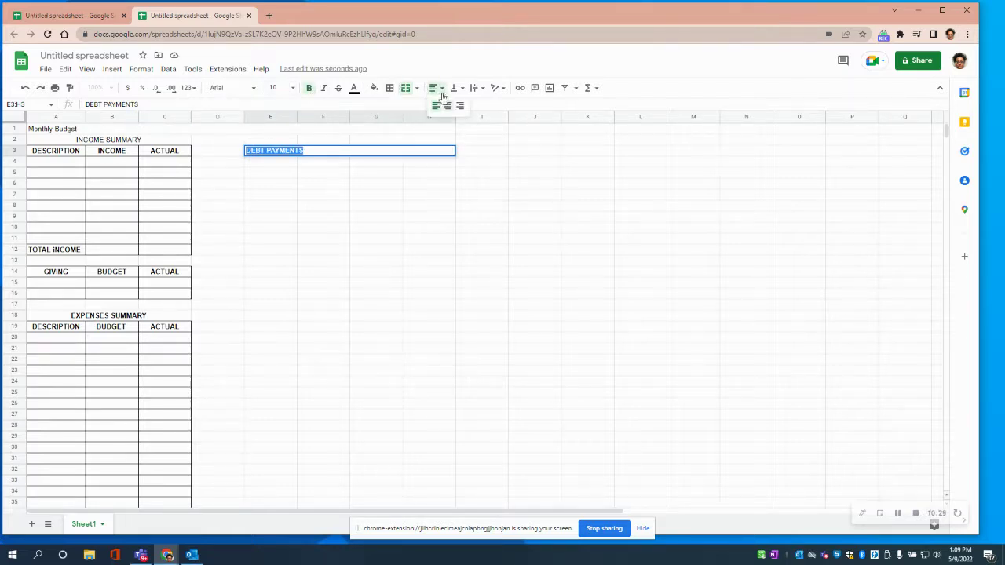
{"action": "left_click", "coordinate": [450, 106]}
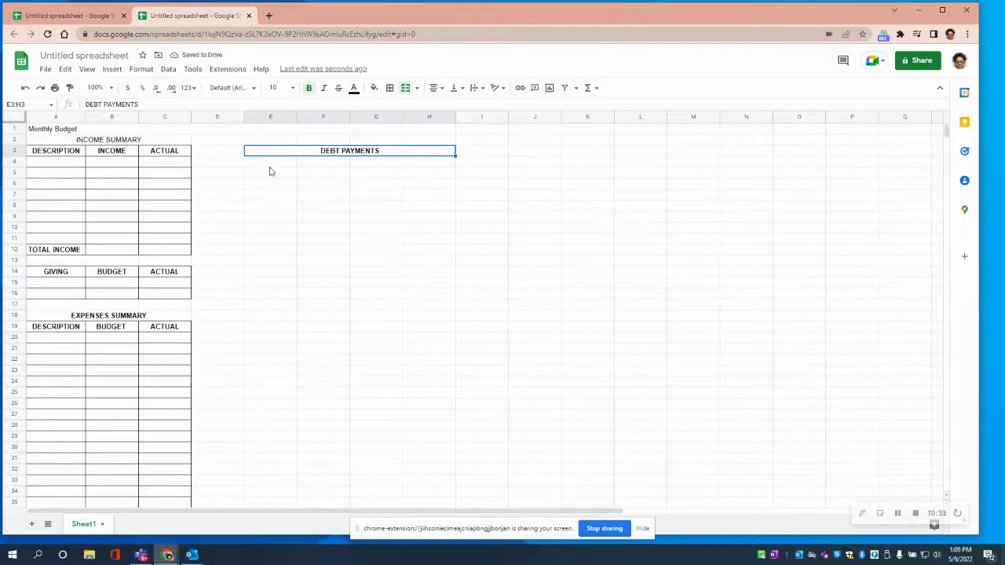
{"action": "left_click", "coordinate": [257, 167]}
{"action": "left_click_drag", "start_coordinate": [257, 167], "coordinate": [420, 187]}
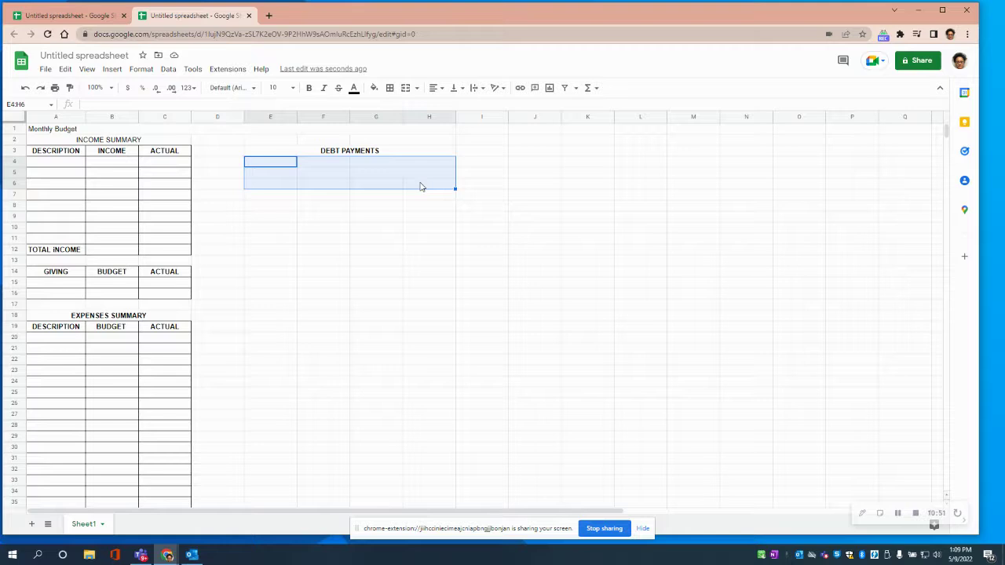
{"action": "left_click", "coordinate": [325, 231]}
{"action": "left_click_drag", "start_coordinate": [270, 162], "coordinate": [407, 204]}
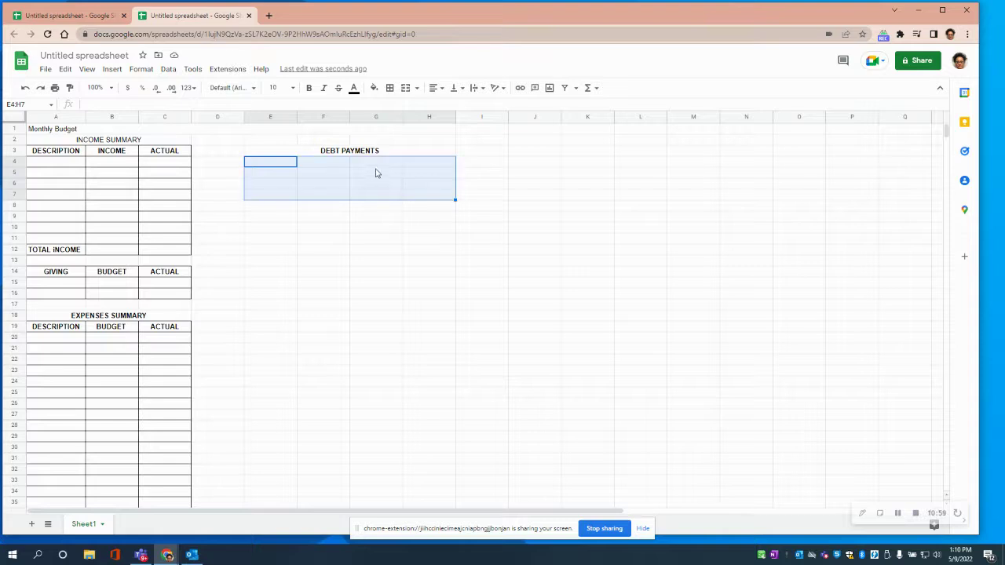
Copy the DEBT PAYMENTS heading from E3:H3 and paste it into row 2 starting at cell F2
{"action": "left_click", "coordinate": [354, 153]}
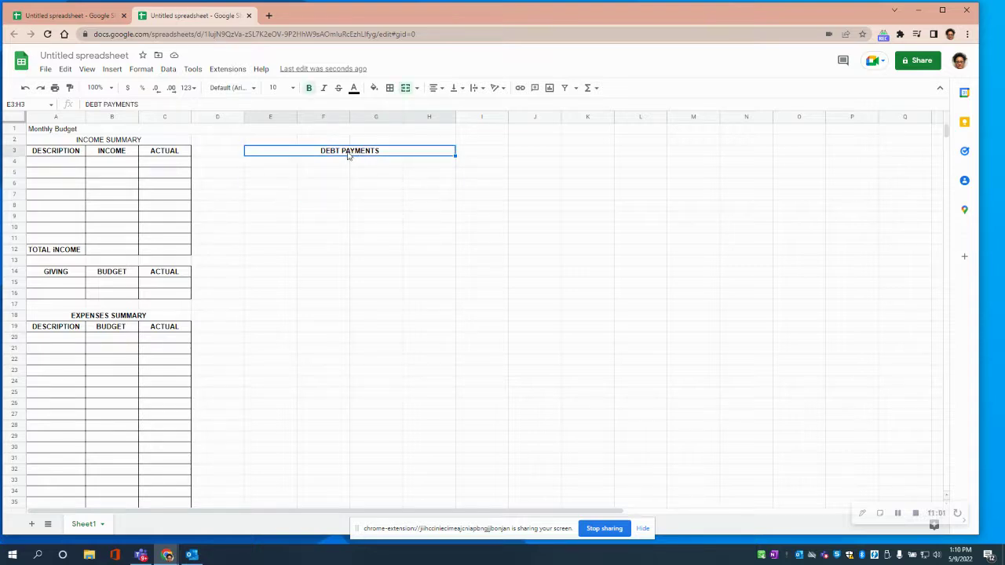
{"action": "left_click", "coordinate": [350, 155]}
{"action": "left_click", "coordinate": [342, 175]}
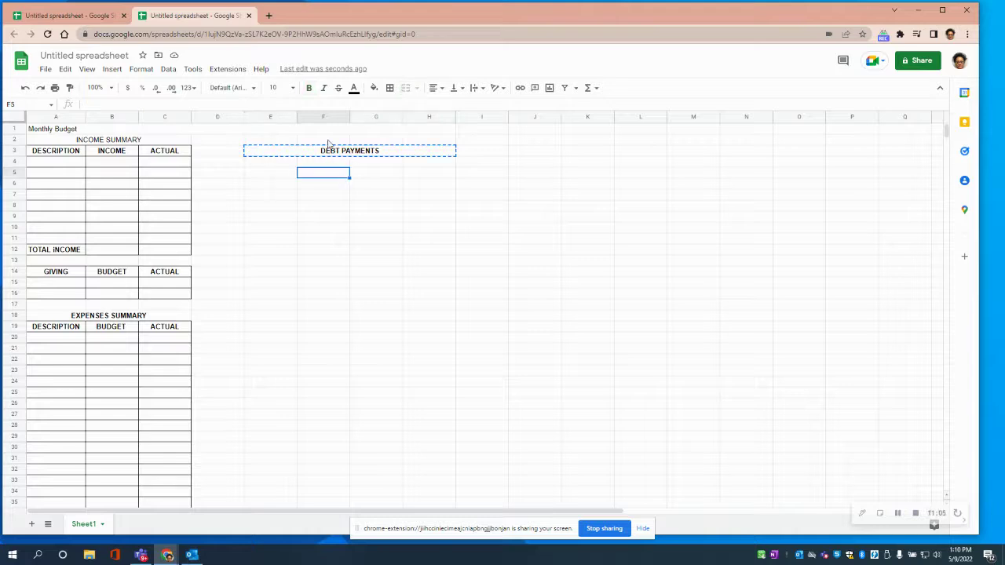
{"action": "left_click", "coordinate": [328, 130]}
{"action": "left_click", "coordinate": [326, 141]}
{"action": "left_click_drag", "start_coordinate": [271, 141], "coordinate": [416, 144]}
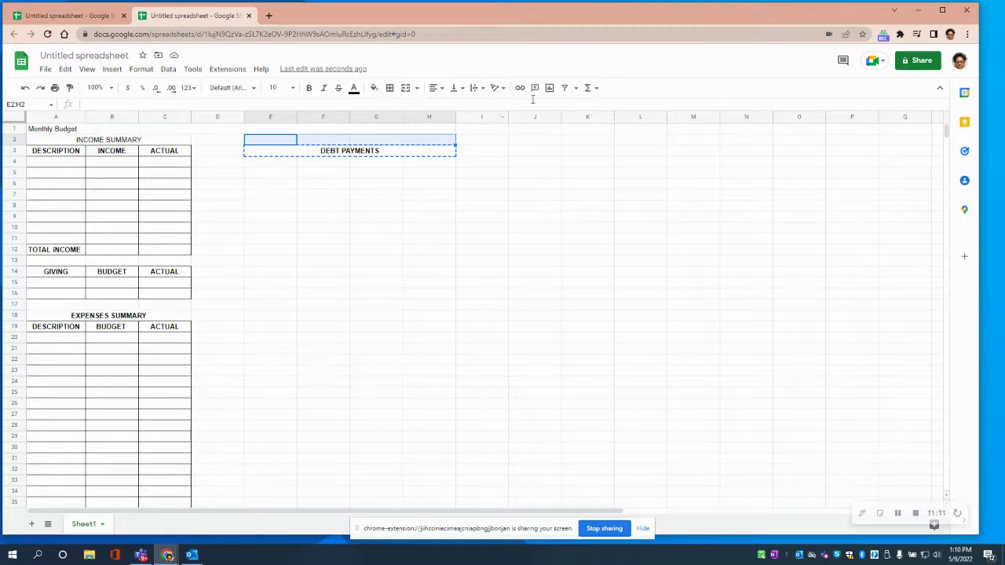
{"action": "left_click", "coordinate": [440, 89]}
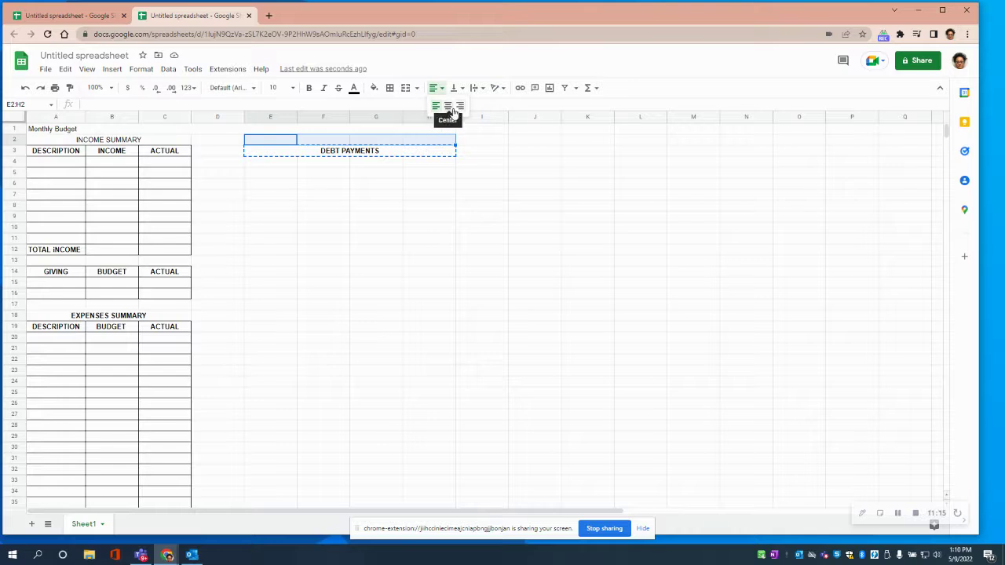
{"action": "left_click", "coordinate": [410, 96]}
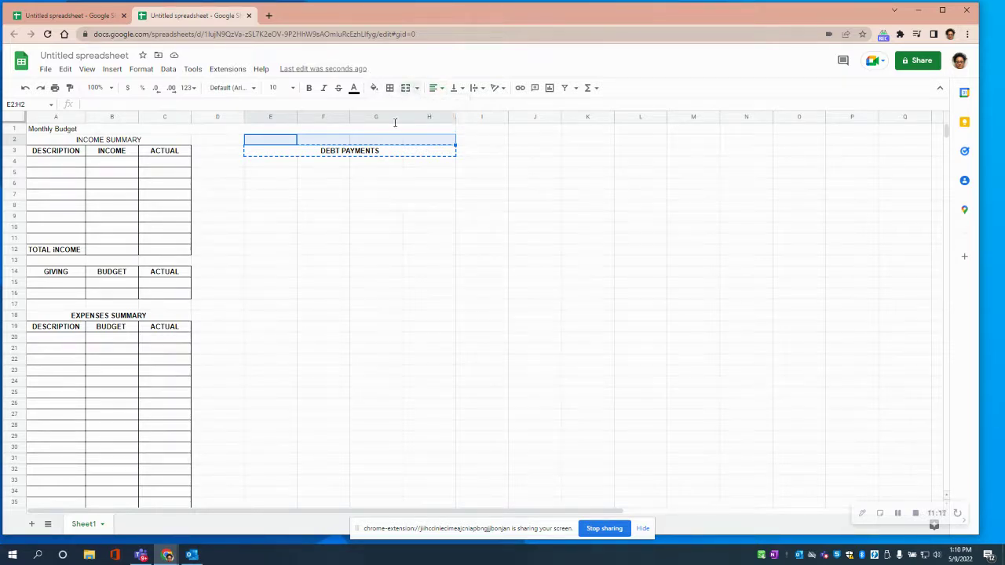
{"action": "left_click", "coordinate": [336, 141]}
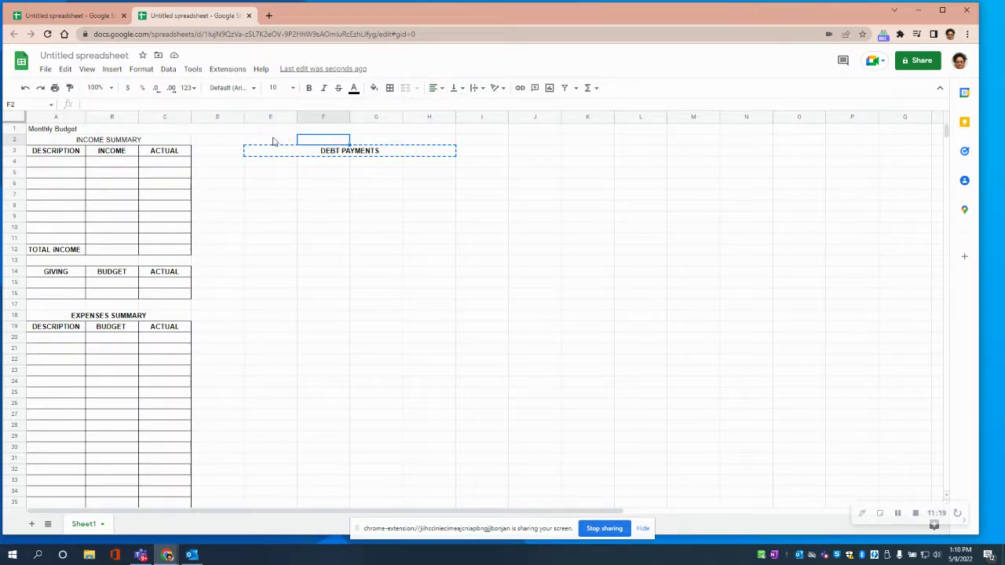
{"action": "key", "text": "ctrl+v"}
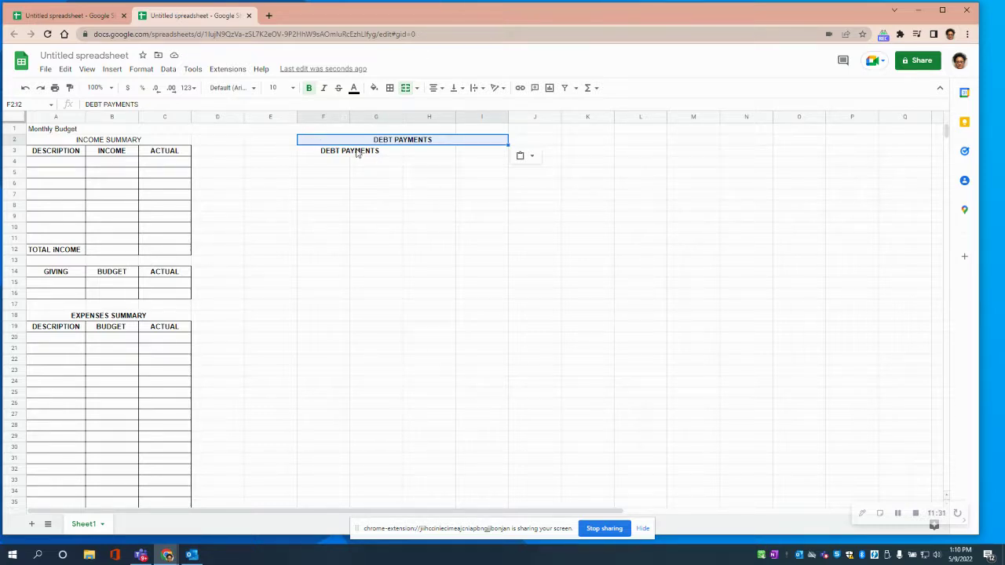
Insert 4 columns to the left of the DEBT PAYMENTS heading in row 3
{"action": "left_click", "coordinate": [346, 173]}
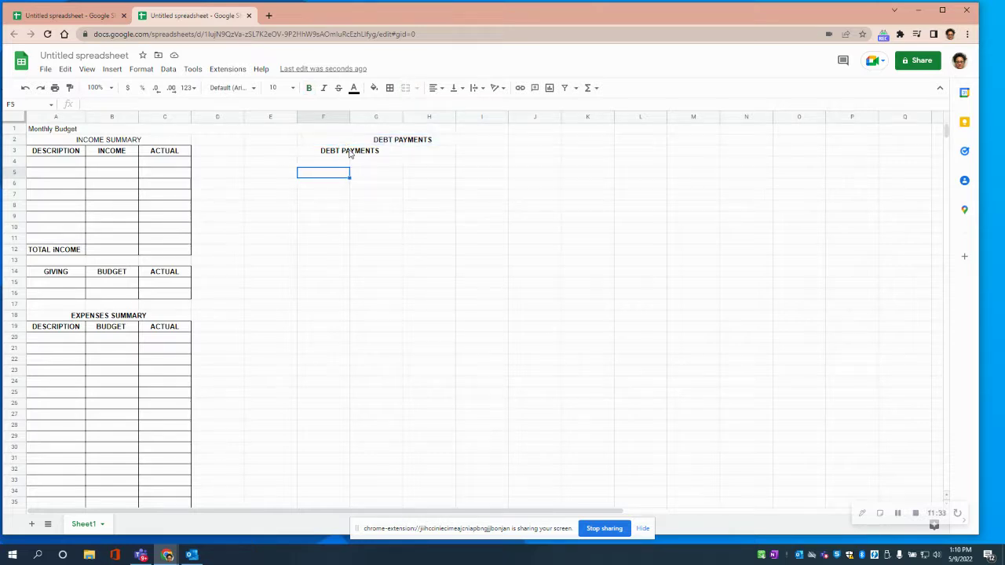
{"action": "left_click", "coordinate": [339, 153]}
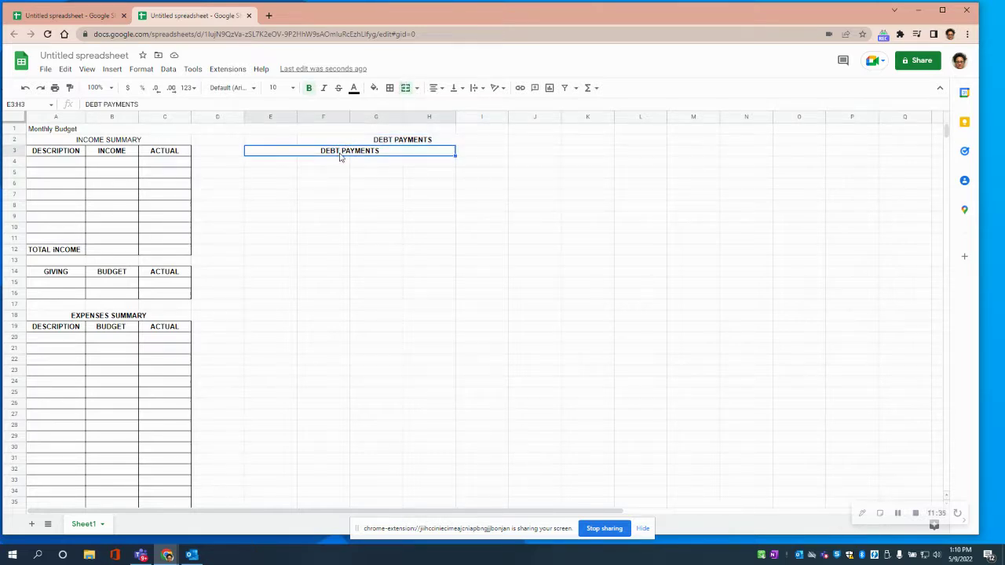
{"action": "right_click", "coordinate": [383, 154]}
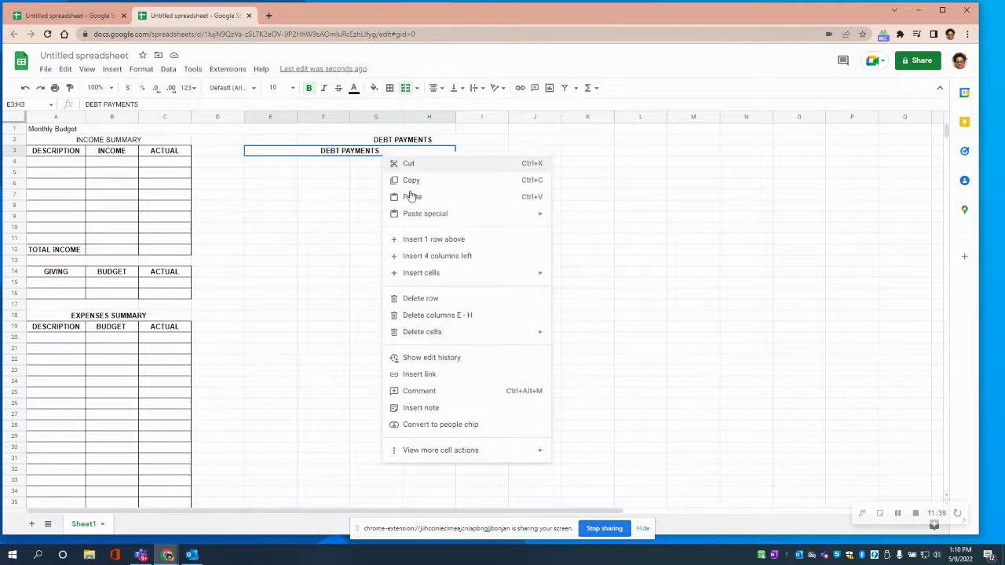
{"action": "left_click", "coordinate": [417, 262]}
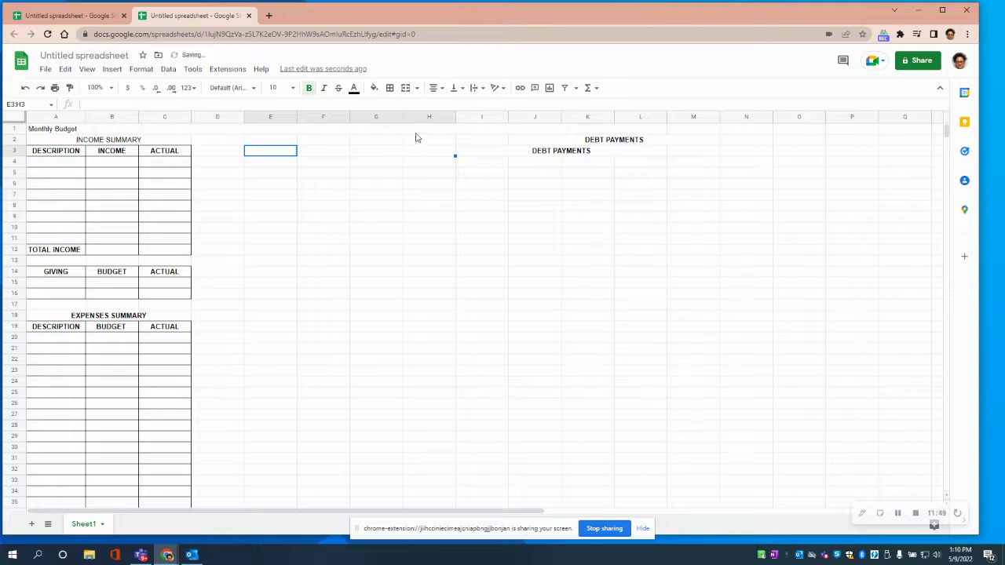
Clear both DEBT PAYMENTS headings, in J2:M2 and in row 3 below it
{"action": "left_click", "coordinate": [608, 141]}
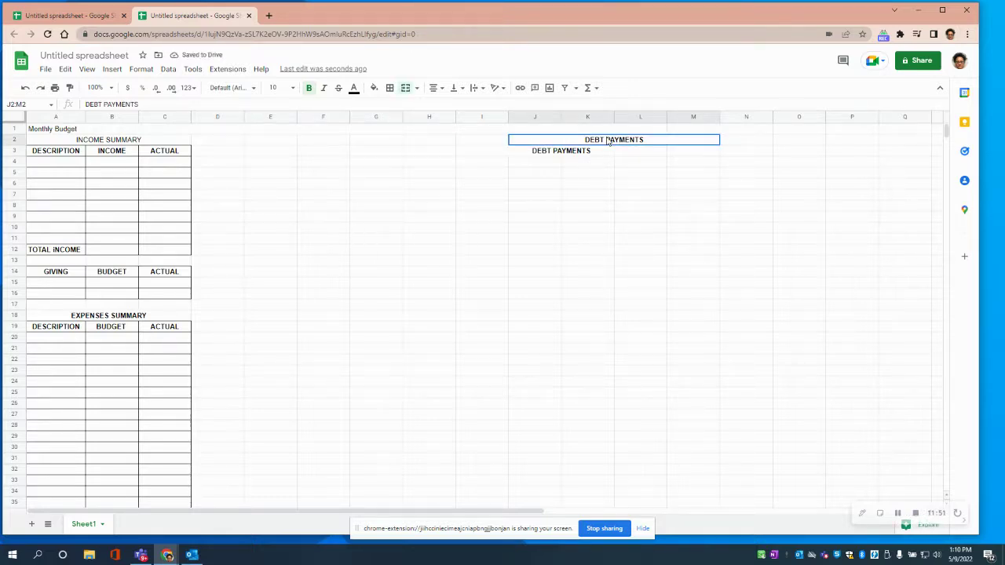
{"action": "key", "text": "Delete"}
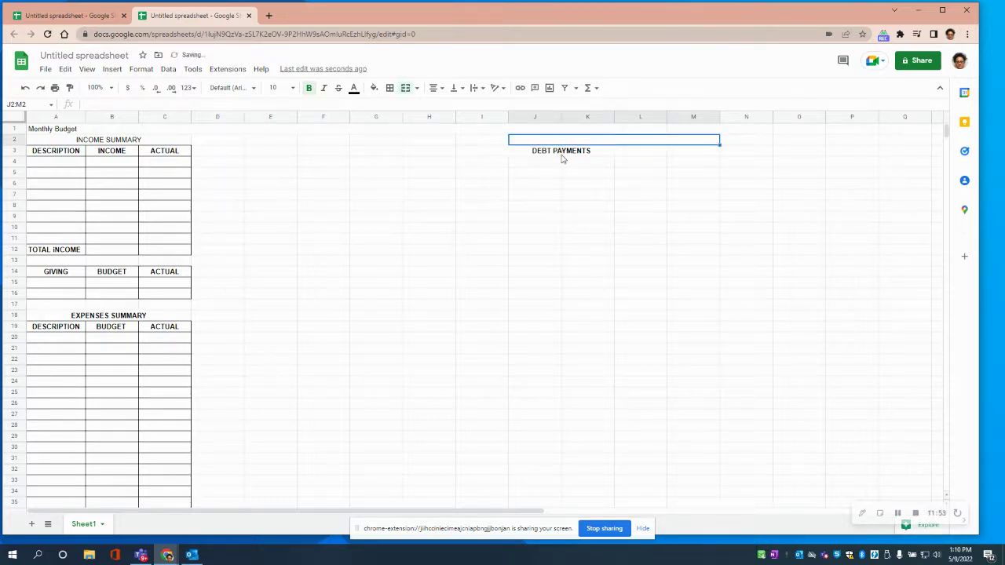
{"action": "left_click", "coordinate": [562, 150]}
{"action": "key", "text": "Delete"}
{"action": "left_click", "coordinate": [559, 140]}
Merge cells E2:H2 and enter the heading DEBT PAYMENTS in the merged cell
{"action": "left_click_drag", "start_coordinate": [259, 144], "coordinate": [439, 147]}
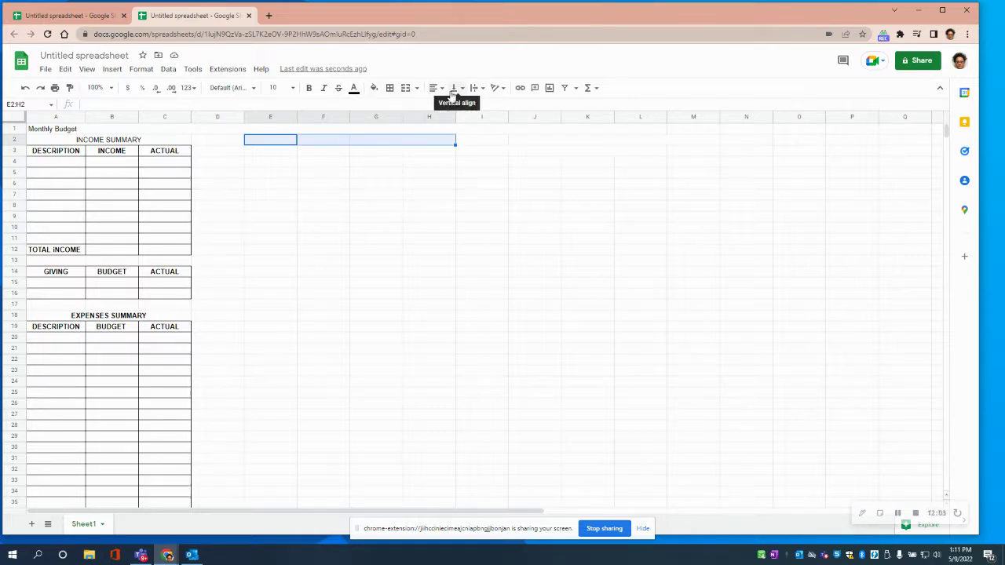
{"action": "left_click", "coordinate": [405, 88]}
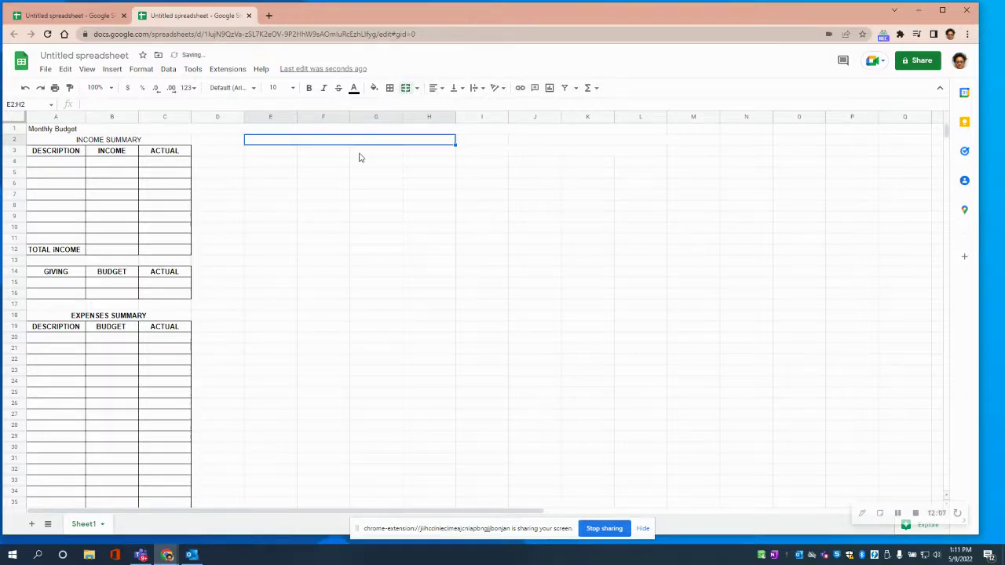
{"action": "type", "text": "DEBT PAYMENTS"}
Make the DEBT PAYMENTS heading in E2:H2 bold and centered
{"action": "left_click_drag", "start_coordinate": [140, 104], "coordinate": [74, 108]}
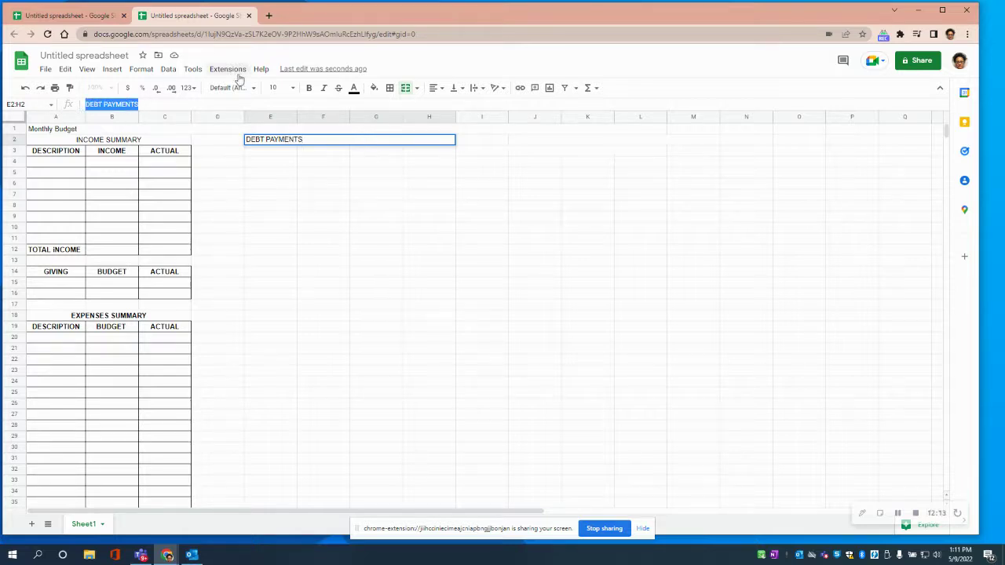
{"action": "left_click", "coordinate": [310, 88]}
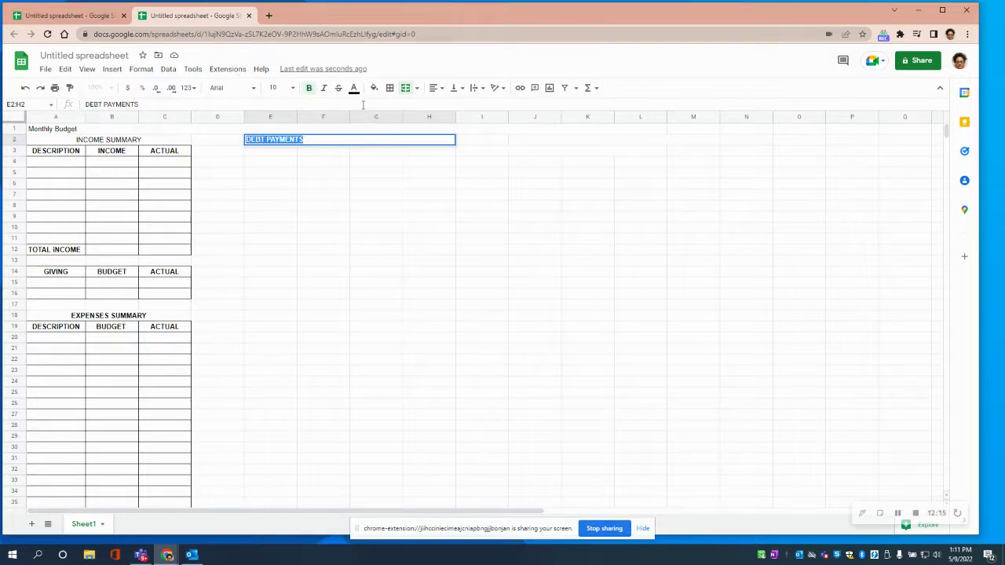
{"action": "left_click", "coordinate": [439, 88]}
{"action": "left_click", "coordinate": [448, 105]}
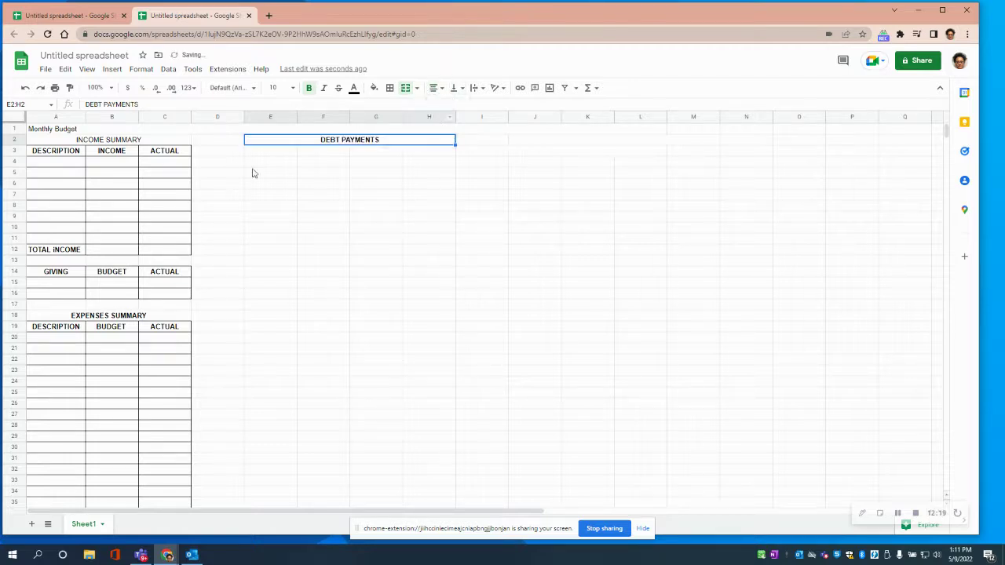
Apply all borders to the range E3:H15 under the DEBT PAYMENTS heading
{"action": "left_click_drag", "start_coordinate": [259, 153], "coordinate": [439, 302]}
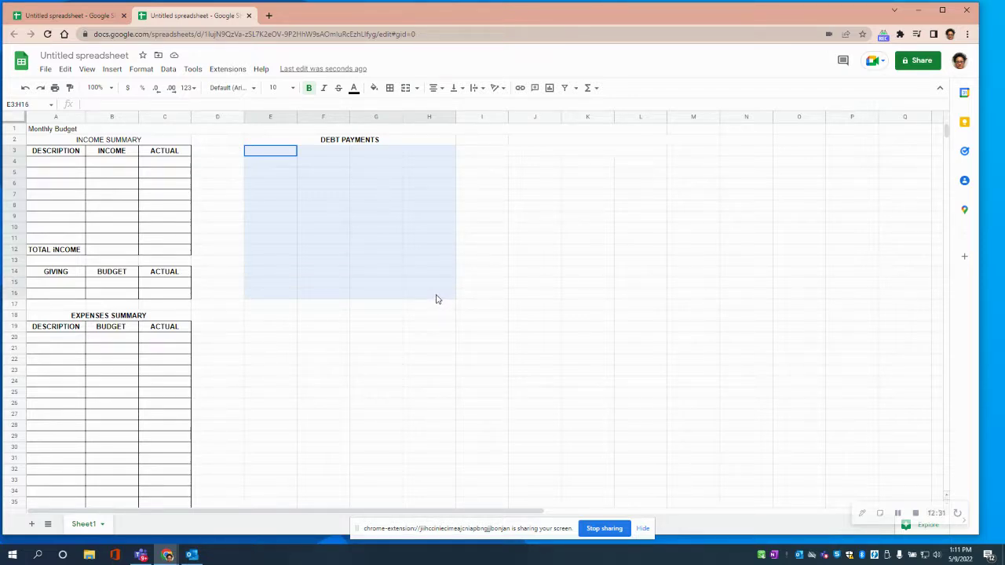
{"action": "left_click_drag", "start_coordinate": [438, 298], "coordinate": [409, 284]}
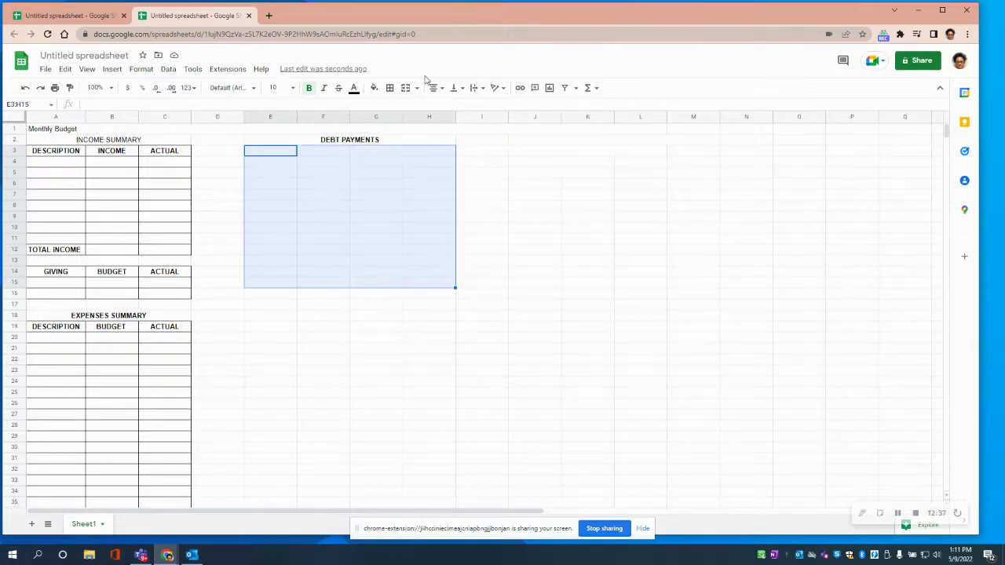
{"action": "left_click", "coordinate": [391, 89]}
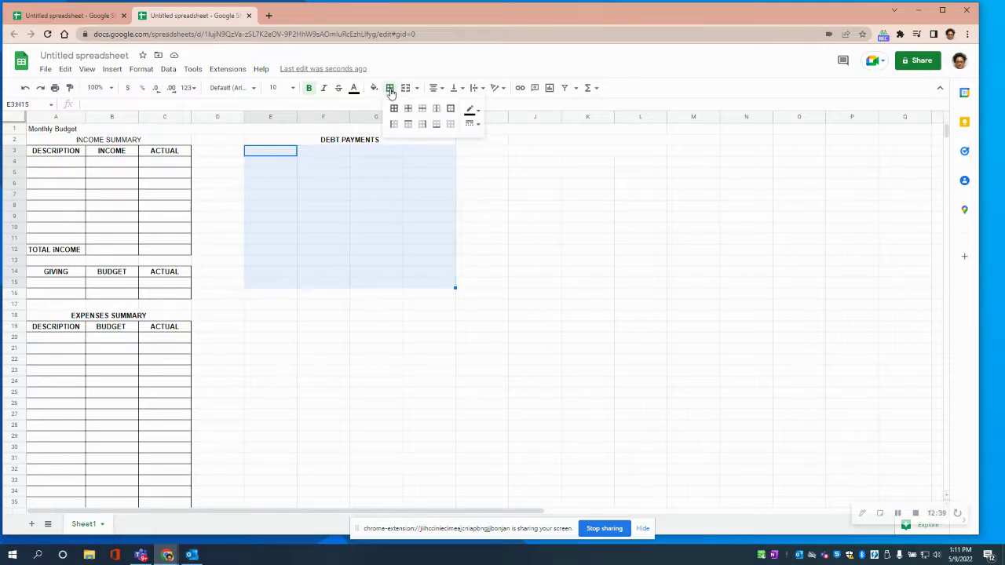
{"action": "left_click", "coordinate": [394, 109]}
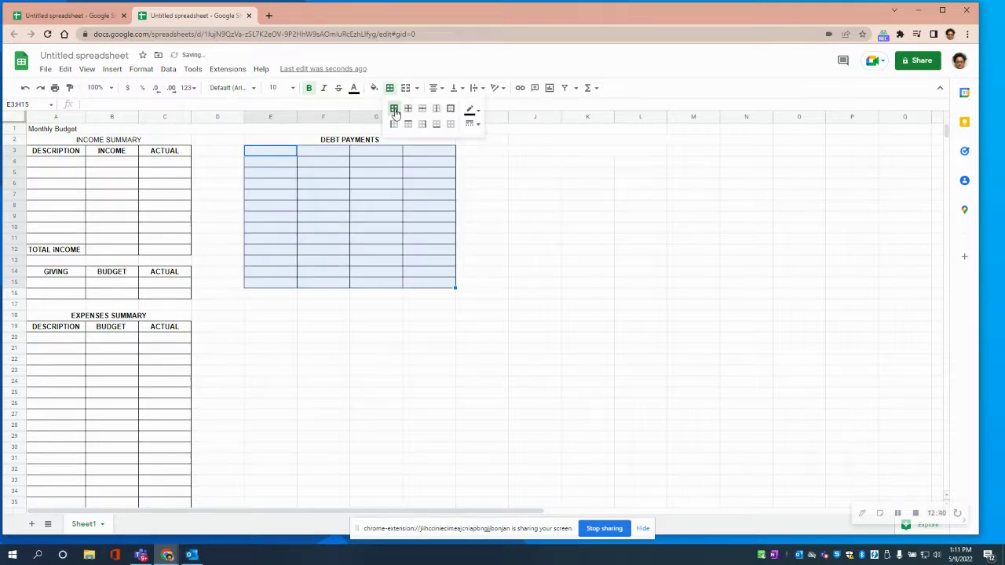
{"action": "left_click", "coordinate": [323, 274]}
Enter the column headers DESCRIPITION, DUE, PAID and OVERDUE in E3:H3 of the debt payments table
{"action": "left_click", "coordinate": [267, 153]}
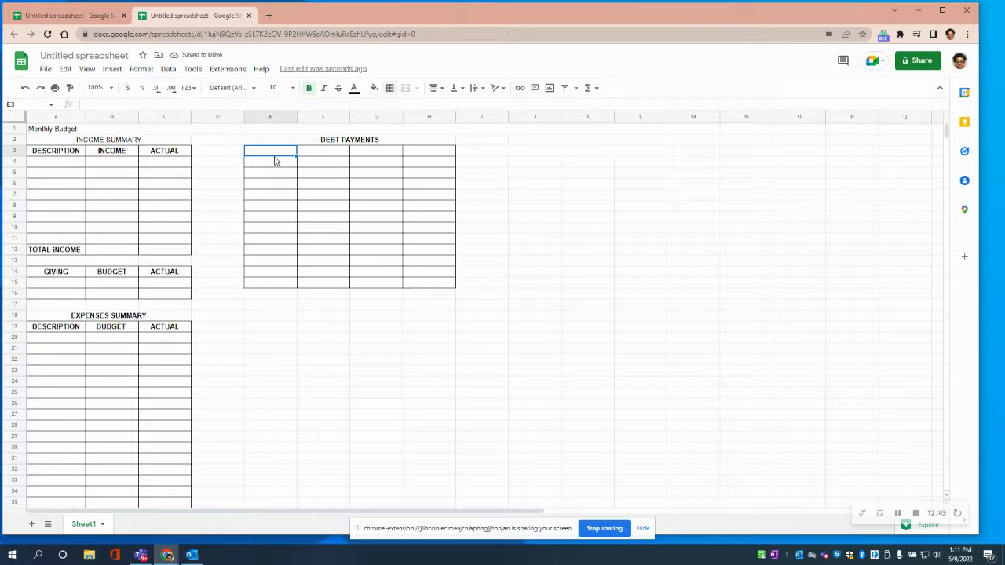
{"action": "type", "text": "DESCRIPITION"}
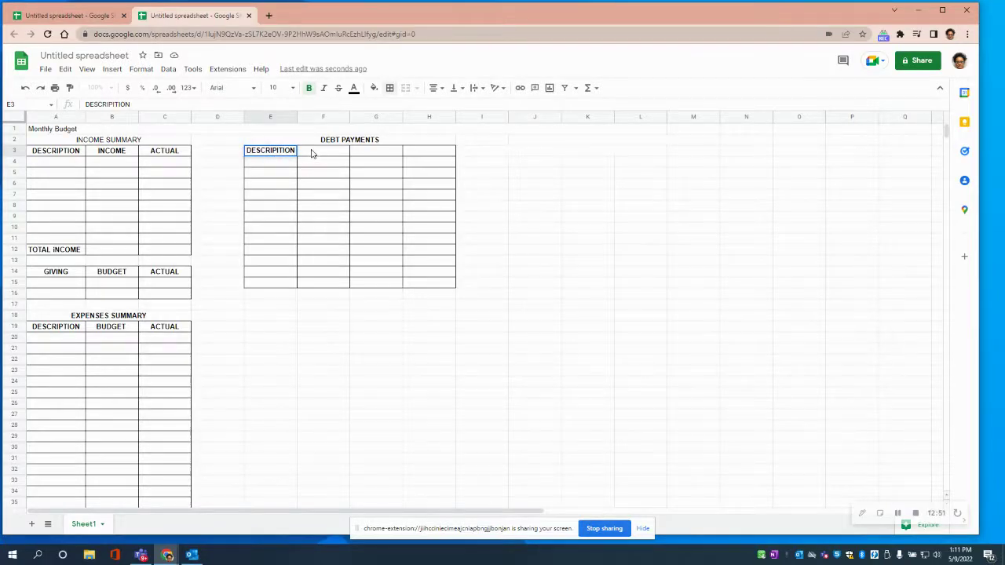
{"action": "left_click", "coordinate": [313, 153]}
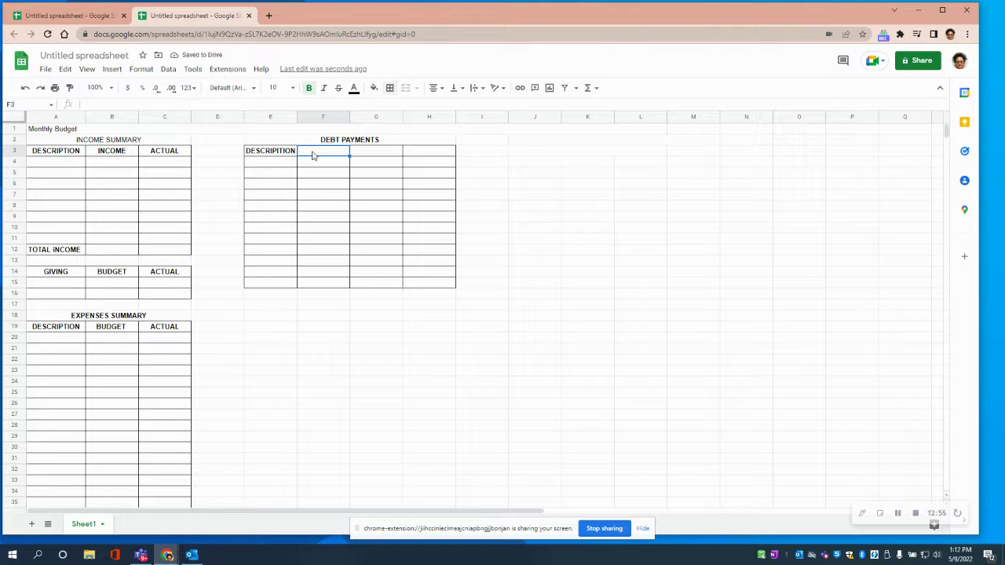
{"action": "type", "text": "dU"}
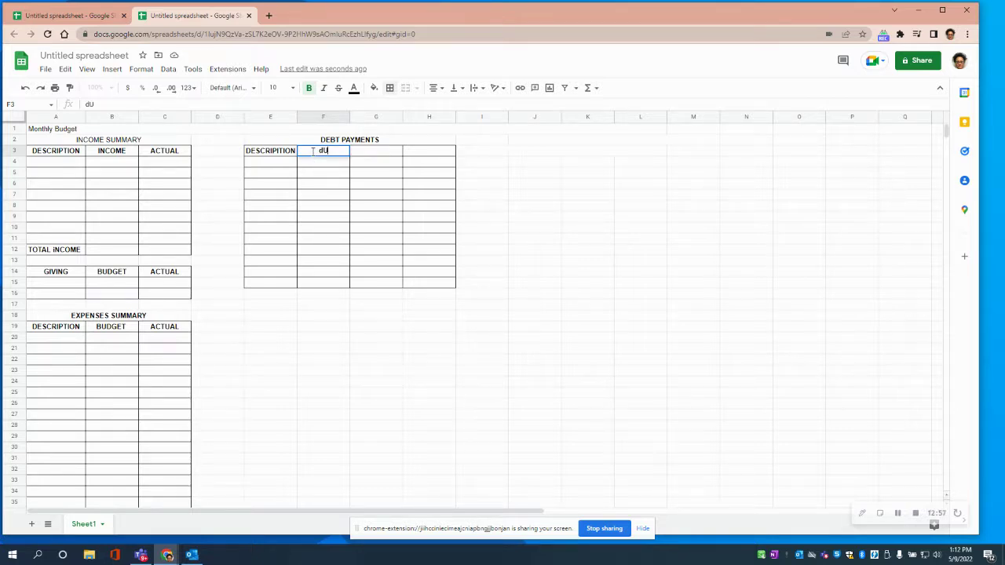
{"action": "type", "text": "DUE"}
{"action": "left_click", "coordinate": [370, 156]}
{"action": "type", "text": "PAID"}
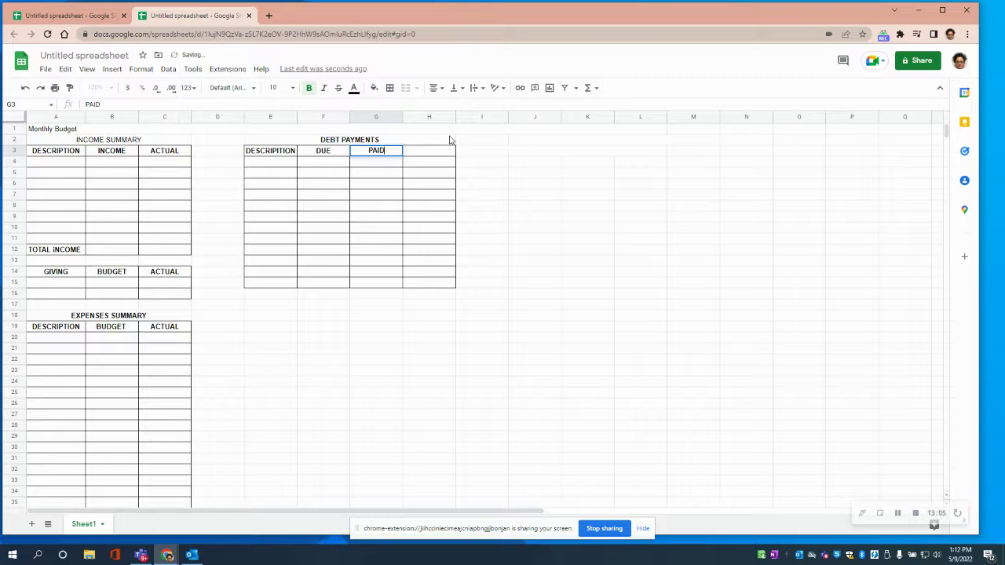
{"action": "key", "text": "Tab"}
{"action": "type", "text": "OVERDUE"}
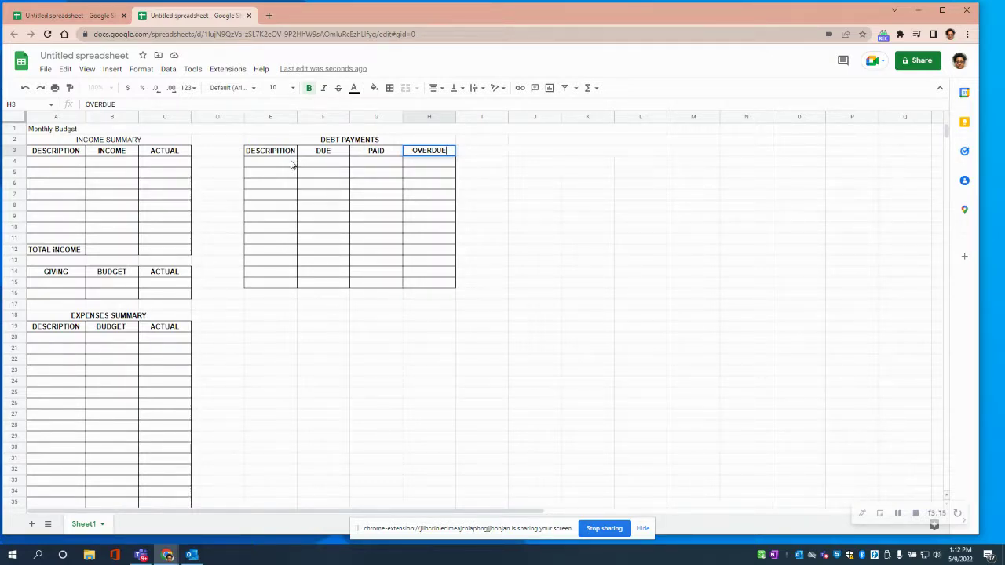
Enter the label TOTAL in E15, the last row of the debt payments table
{"action": "left_click", "coordinate": [263, 288]}
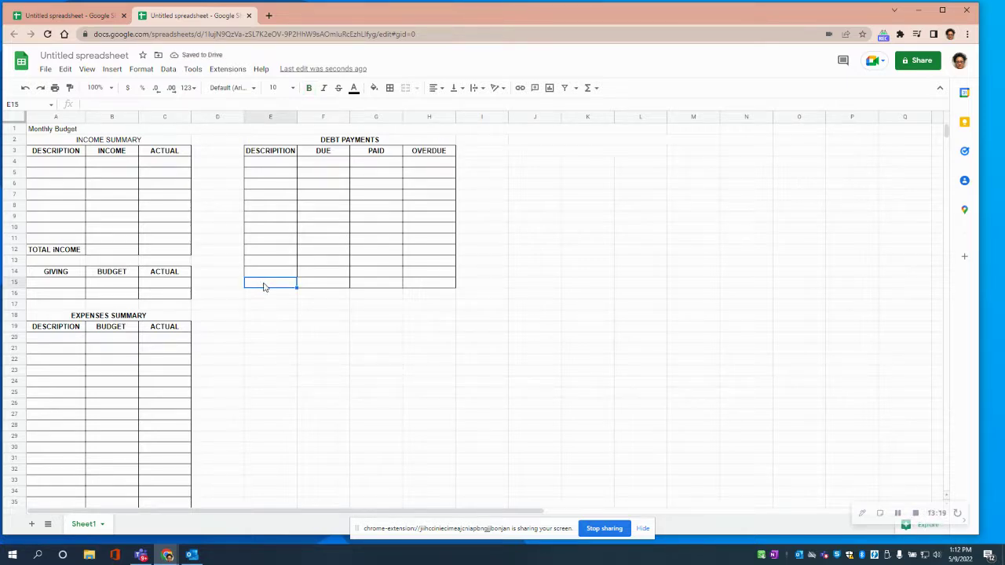
{"action": "type", "text": "tOTA"}
{"action": "key", "text": "BackSpace"}
{"action": "key", "text": "BackSpace"}
{"action": "key", "text": "BackSpace"}
{"action": "key", "text": "BackSpace"}
Enter the label TTOTAL in A16, the last row of the giving table
{"action": "left_click", "coordinate": [31, 295]}
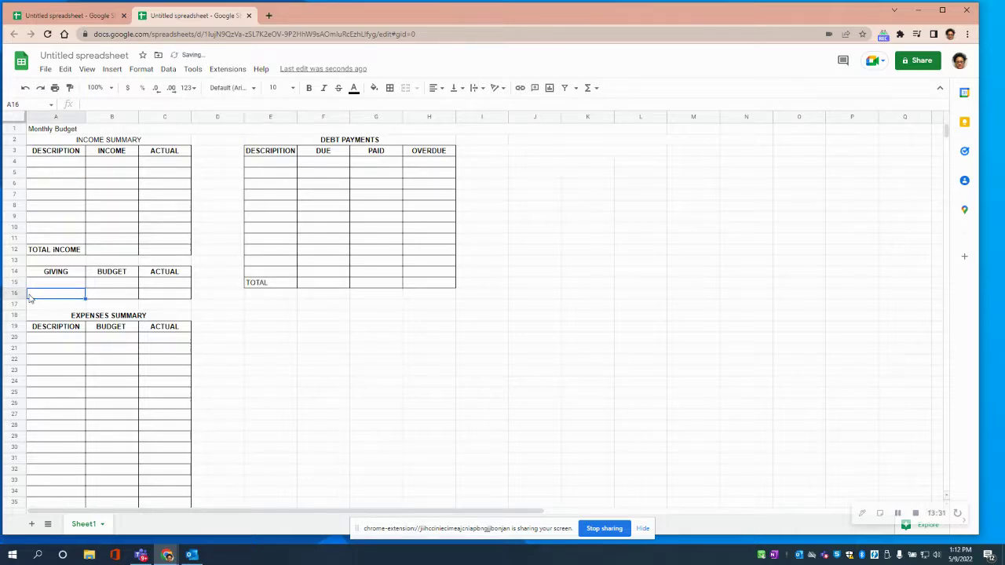
{"action": "type", "text": "TOTL"}
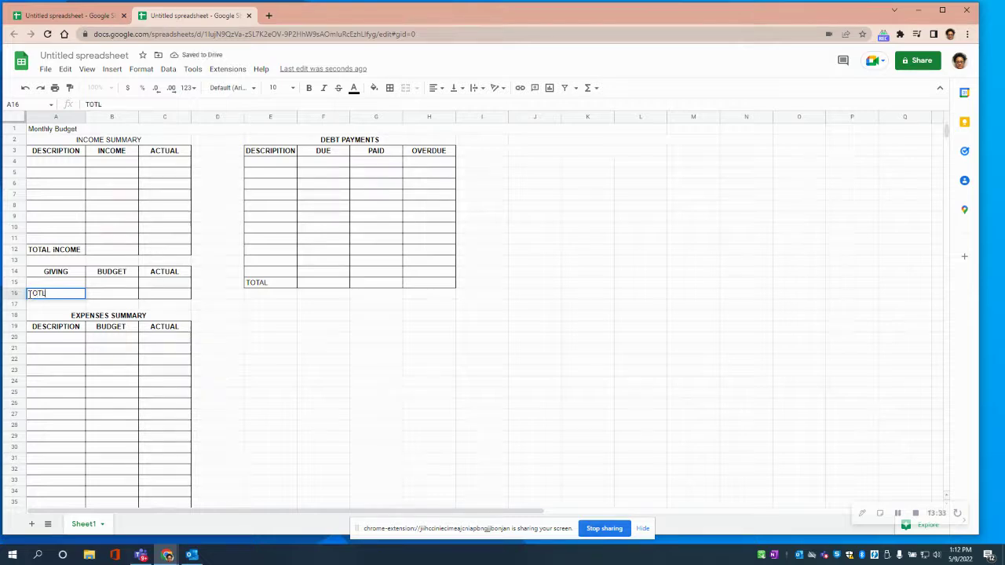
{"action": "key", "text": "BackSpace"}
{"action": "key", "text": "BackSpace"}
{"action": "type", "text": "TOTA"}
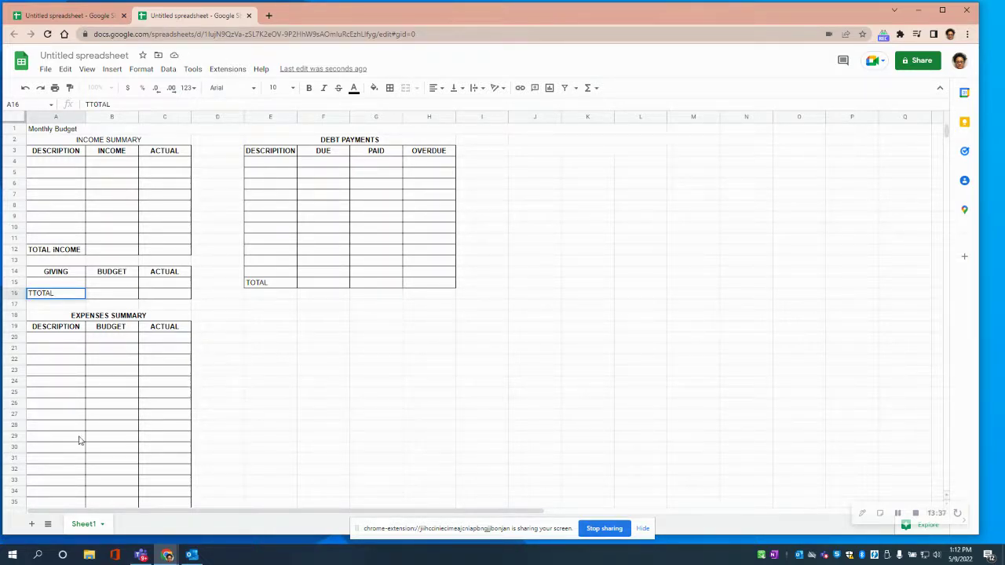
Enter the label TOTAL in A40, the last row of the expenses summary table
{"action": "scroll", "coordinate": [78, 441], "scroll_direction": "down", "scroll_amount": 5}
{"action": "left_click", "coordinate": [45, 396]}
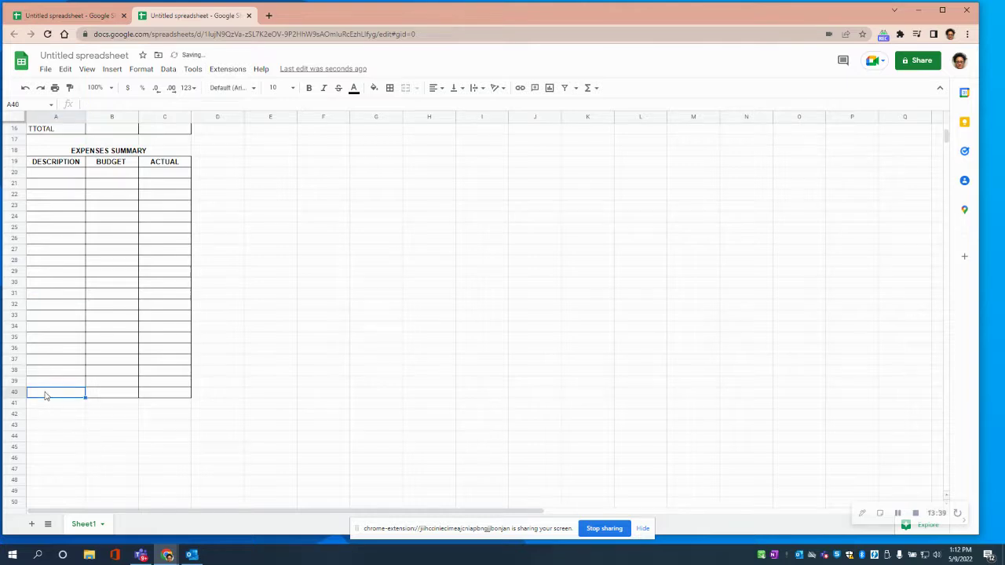
{"action": "type", "text": "t"}
{"action": "key", "text": "BackSpace"}
{"action": "type", "text": "TOTAL"}
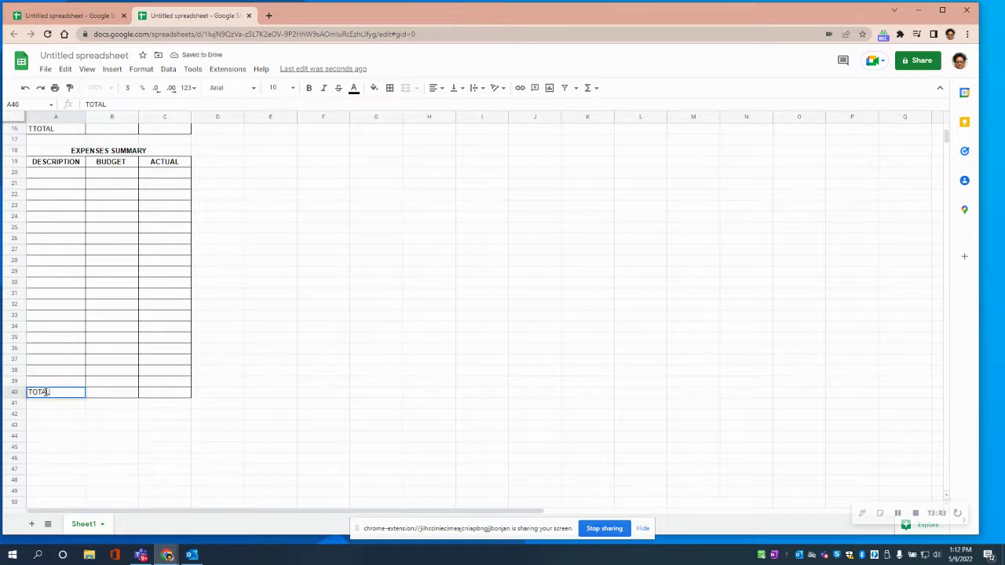
Make the TOTAL label in A40 bold and centered
{"action": "left_click_drag", "start_coordinate": [56, 391], "coordinate": [9, 388]}
{"action": "left_click", "coordinate": [308, 88]}
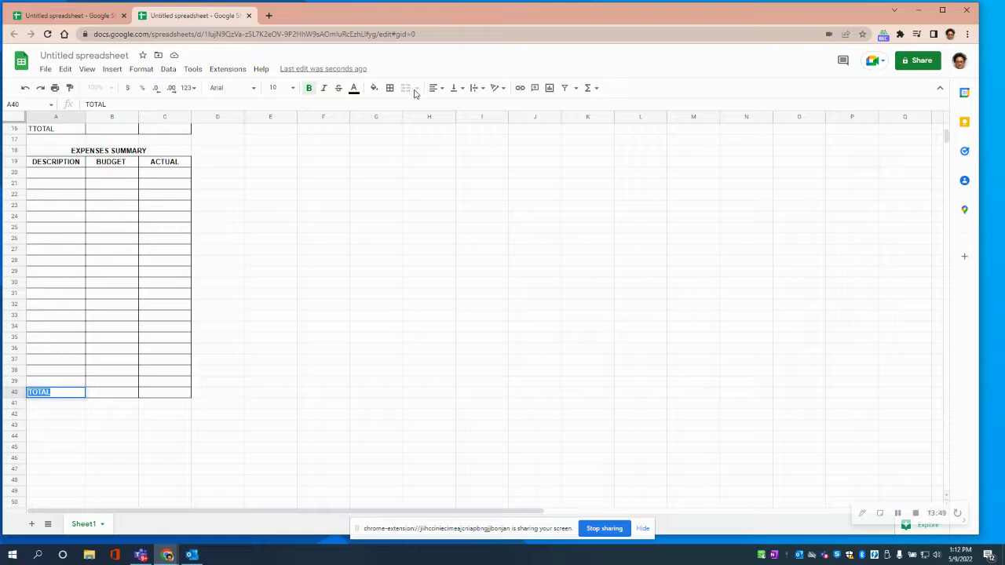
{"action": "left_click", "coordinate": [436, 88]}
{"action": "left_click", "coordinate": [448, 107]}
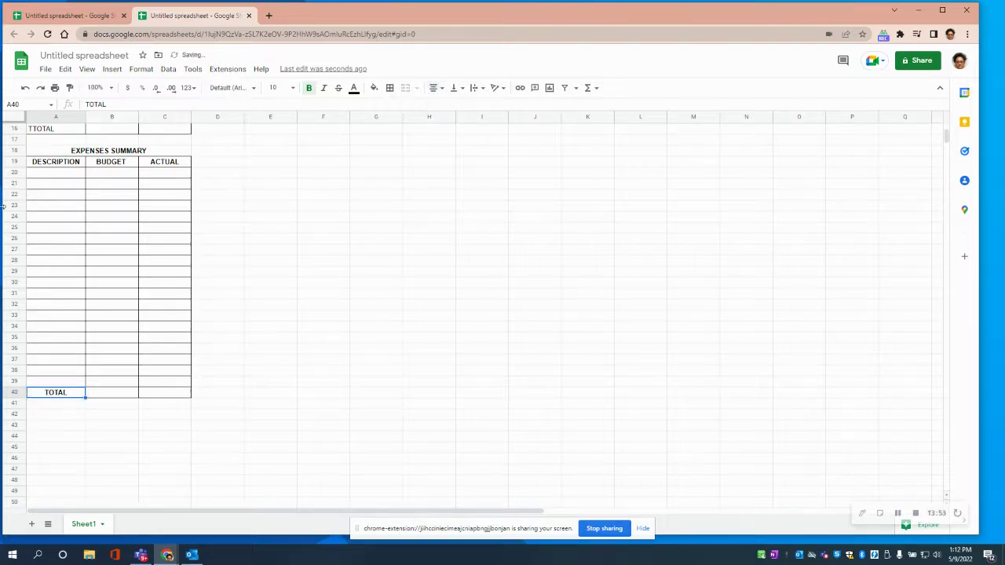
Correct the giving table's label in A16 to TOTAL
{"action": "scroll", "coordinate": [65, 284], "scroll_direction": "up", "scroll_amount": 3}
{"action": "left_click", "coordinate": [49, 260]}
{"action": "left_click_drag", "start_coordinate": [111, 105], "coordinate": [49, 99]}
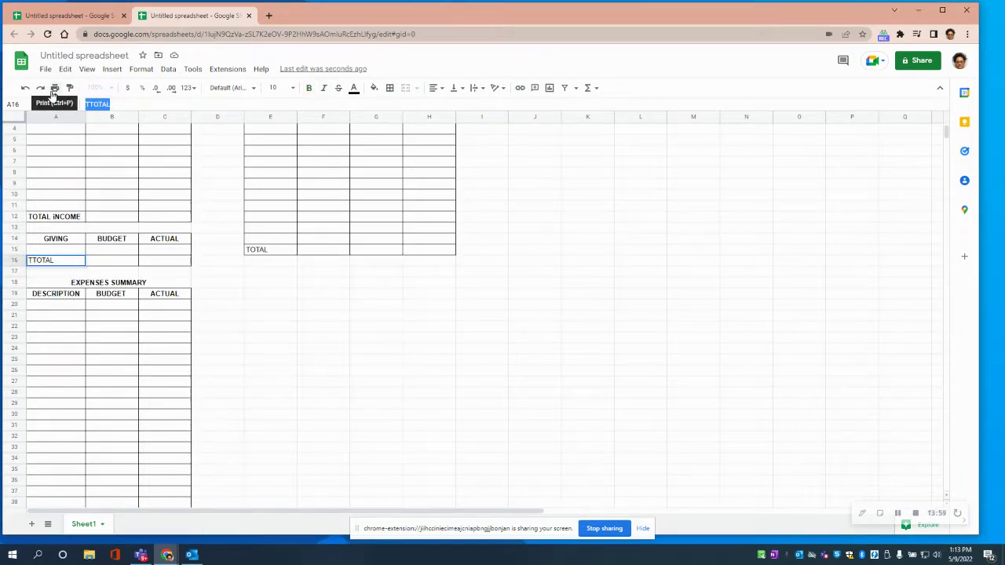
{"action": "type", "text": "TOT"}
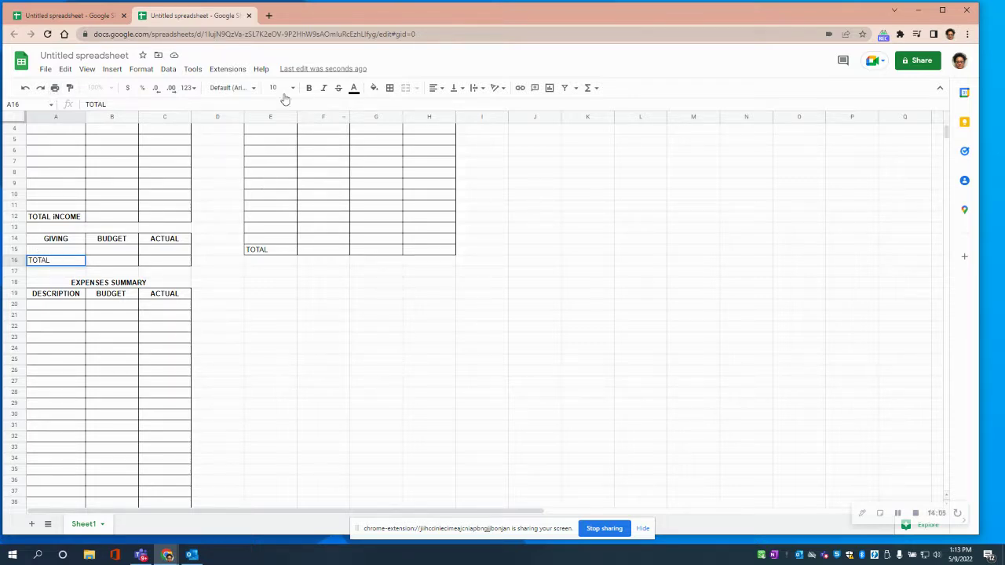
Center the TOTAL label in A16 and make it bold
{"action": "left_click", "coordinate": [433, 88]}
{"action": "left_click", "coordinate": [445, 106]}
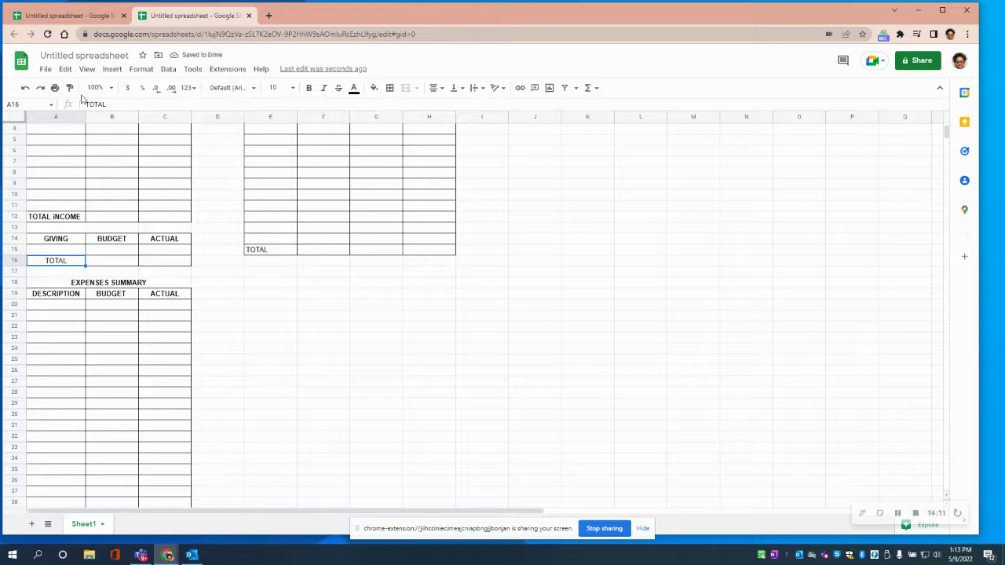
{"action": "left_click_drag", "start_coordinate": [109, 104], "coordinate": [82, 104]}
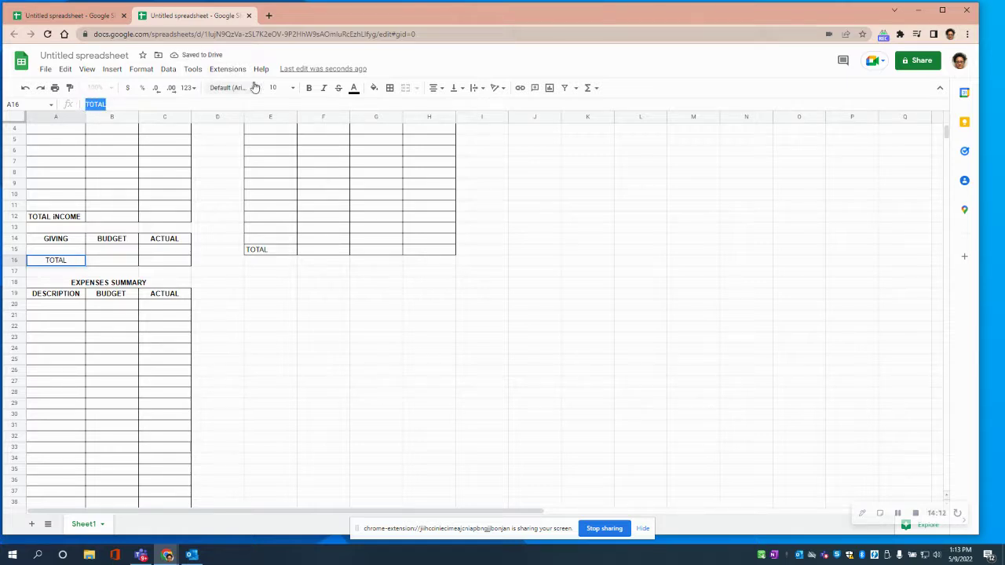
{"action": "left_click", "coordinate": [308, 87]}
{"action": "left_click", "coordinate": [245, 342]}
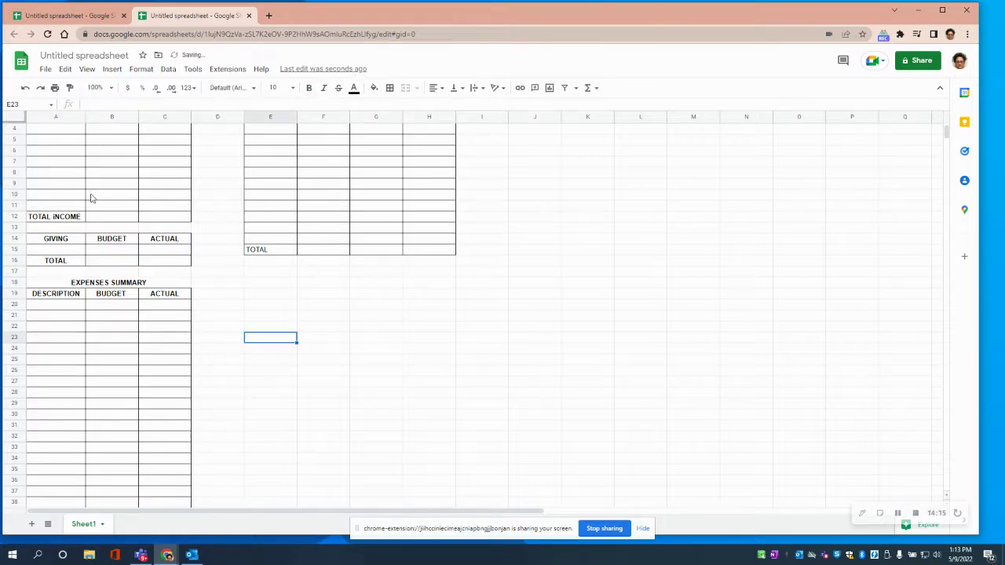
Make the debt payments table's TOTAL label in E15 bold and centered
{"action": "scroll", "coordinate": [96, 200], "scroll_direction": "up", "scroll_amount": 2}
{"action": "scroll", "coordinate": [86, 241], "scroll_direction": "down", "scroll_amount": 7}
{"action": "scroll", "coordinate": [85, 249], "scroll_direction": "up", "scroll_amount": 6}
{"action": "scroll", "coordinate": [81, 230], "scroll_direction": "up", "scroll_amount": 2}
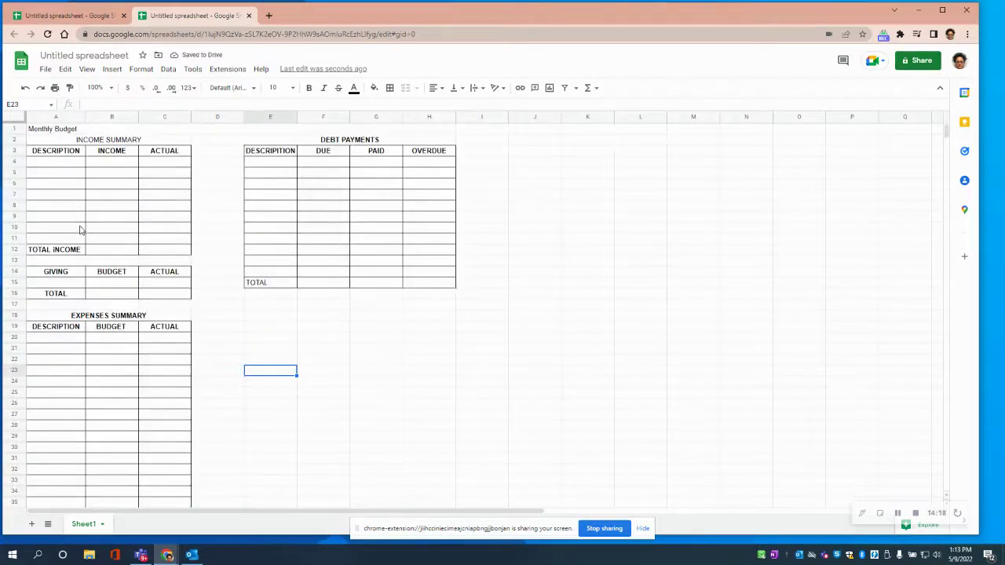
{"action": "left_click", "coordinate": [267, 284]}
{"action": "double_click", "coordinate": [95, 103]}
{"action": "left_click", "coordinate": [308, 87]}
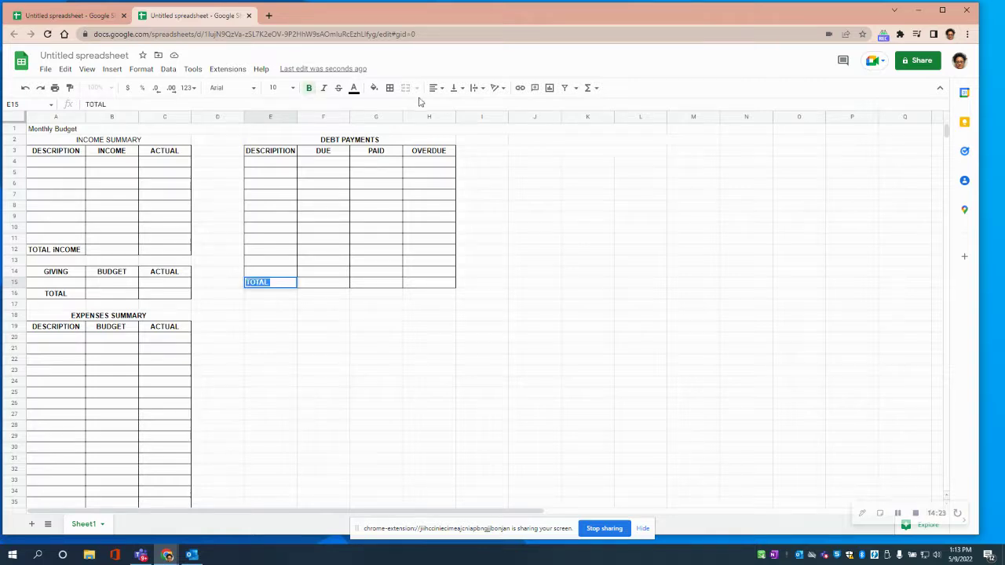
{"action": "left_click", "coordinate": [435, 88]}
{"action": "left_click", "coordinate": [448, 107]}
{"action": "left_click", "coordinate": [376, 325]}
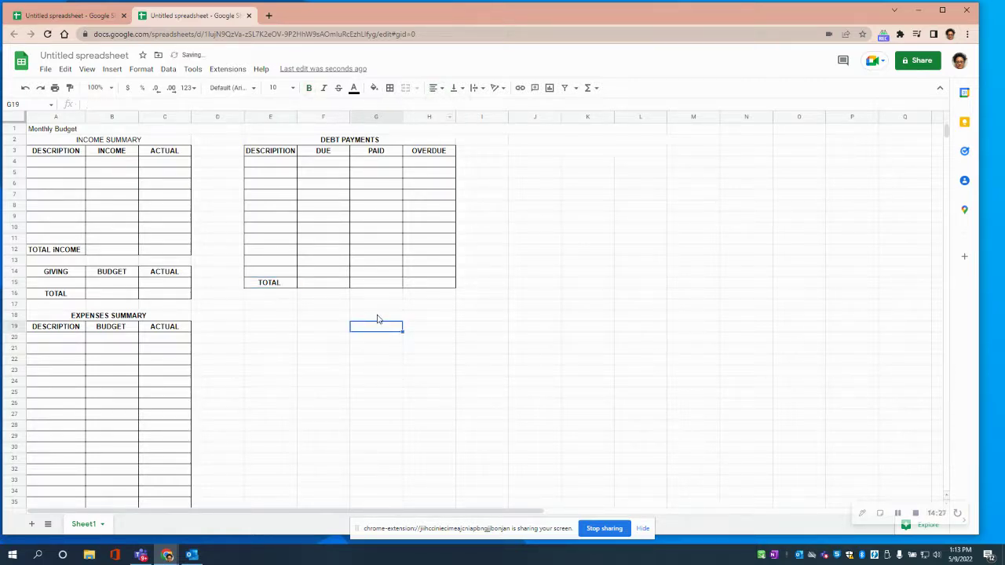
{"action": "scroll", "coordinate": [380, 316], "scroll_direction": "down", "scroll_amount": 3}
{"action": "scroll", "coordinate": [330, 291], "scroll_direction": "up", "scroll_amount": 3}
{"action": "scroll", "coordinate": [338, 377], "scroll_direction": "down", "scroll_amount": 3}
{"action": "scroll", "coordinate": [314, 369], "scroll_direction": "up", "scroll_amount": 3}
{"action": "left_click_drag", "start_coordinate": [261, 371], "coordinate": [256, 359]}
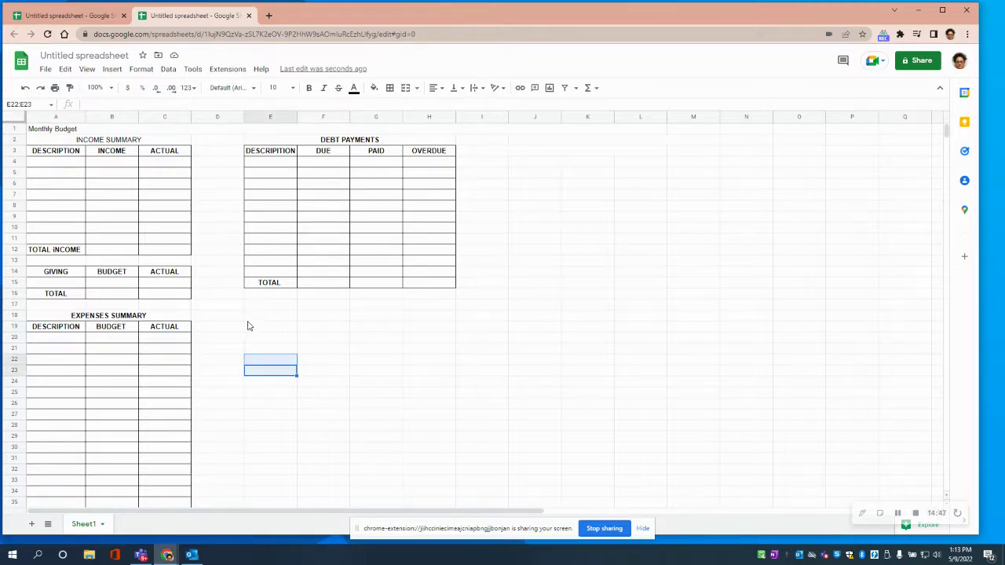
Merge cells E18:H18 and enter the heading BILL SUMMARY in the merged cell
{"action": "left_click_drag", "start_coordinate": [254, 319], "coordinate": [417, 314]}
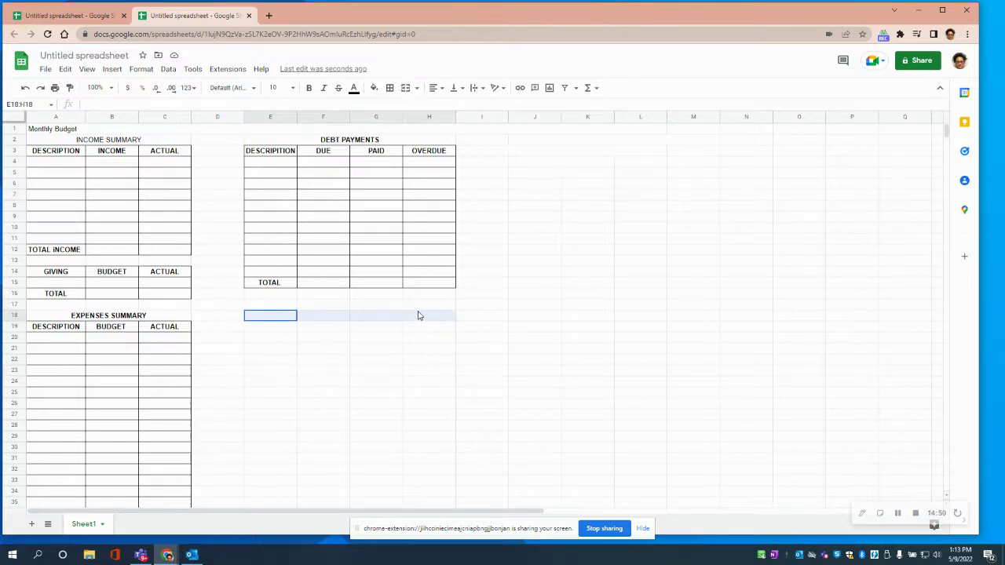
{"action": "left_click", "coordinate": [437, 88]}
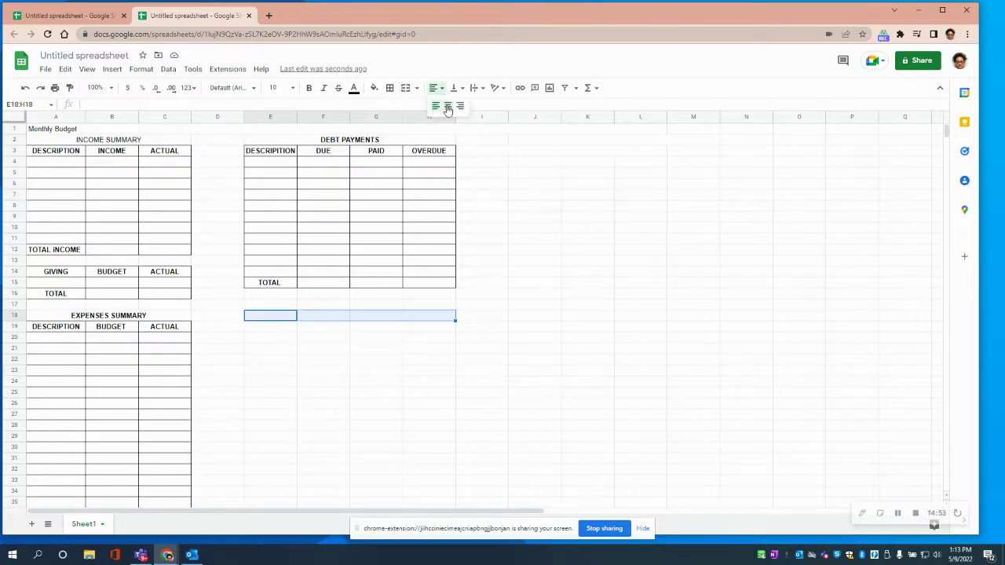
{"action": "left_click", "coordinate": [406, 87]}
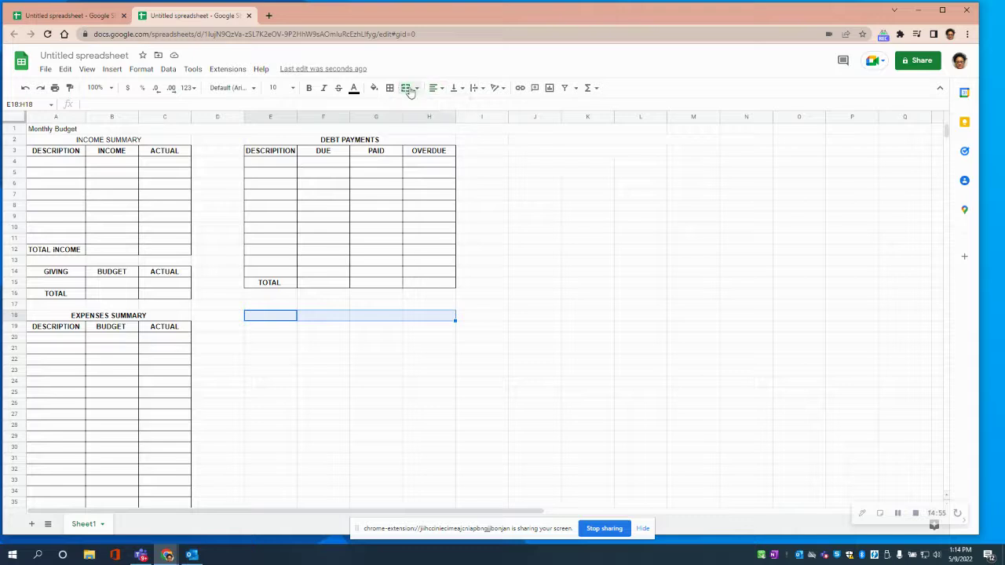
{"action": "left_click", "coordinate": [408, 89]}
{"action": "type", "text": "BILL SUMMARY"}
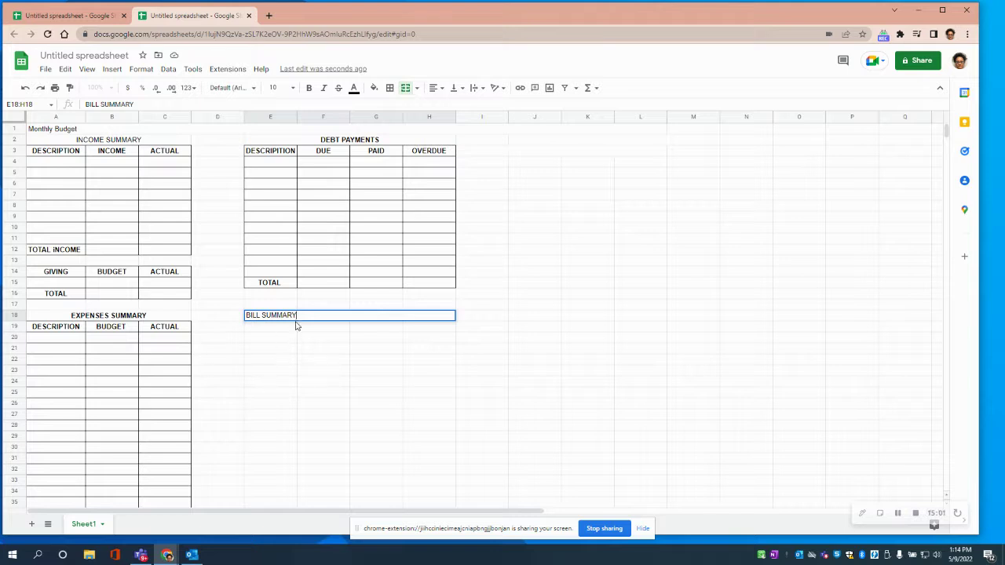
Center the BILL SUMMARY heading in E18:H18 and make it bold
{"action": "left_click_drag", "start_coordinate": [298, 315], "coordinate": [214, 315]}
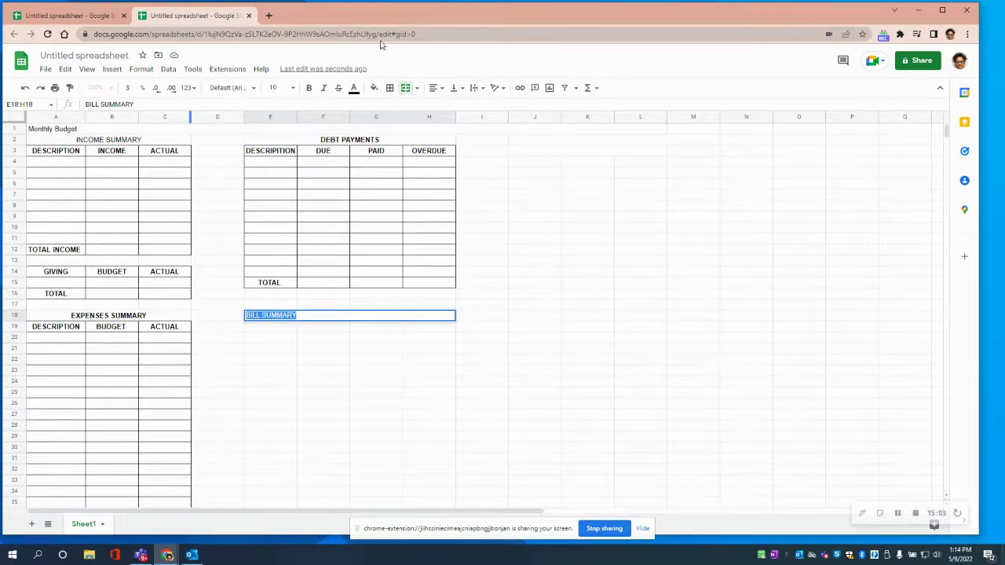
{"action": "left_click", "coordinate": [437, 88]}
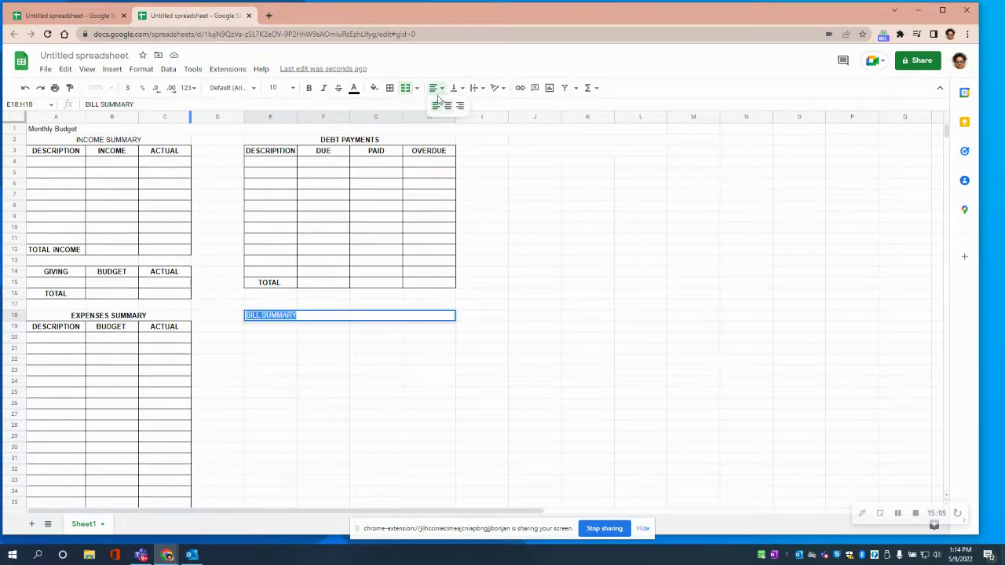
{"action": "left_click", "coordinate": [448, 108]}
{"action": "left_click", "coordinate": [310, 88]}
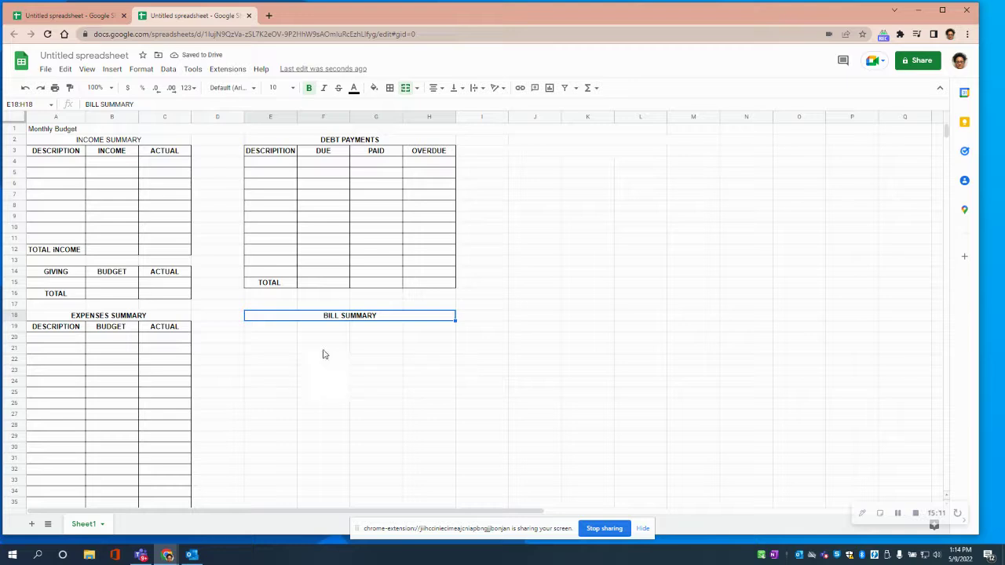
Apply all borders to the cells E19:H29 beneath the BILL SUMMARY heading
{"action": "left_click", "coordinate": [293, 359]}
{"action": "left_click_drag", "start_coordinate": [253, 330], "coordinate": [441, 445]}
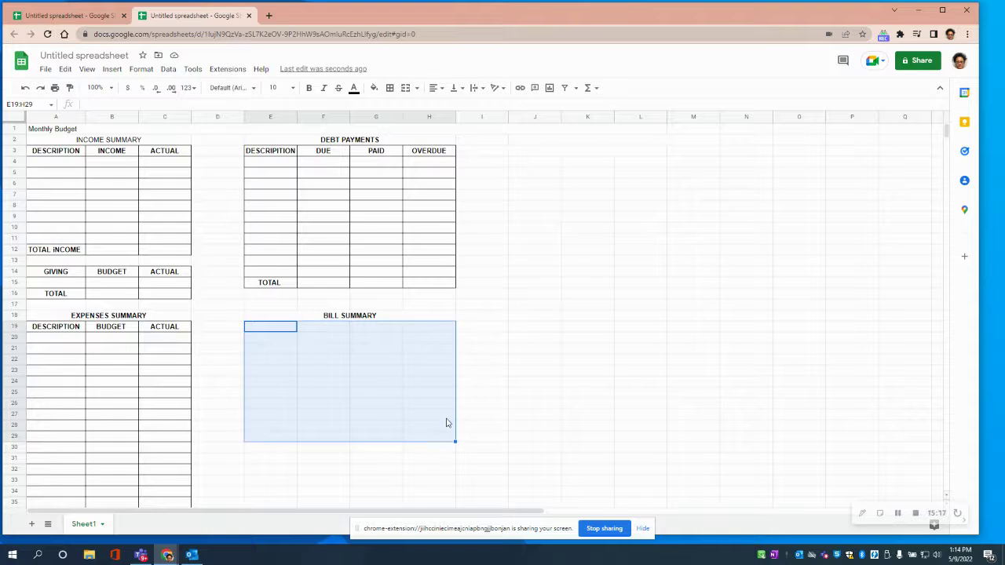
{"action": "scroll", "coordinate": [446, 422], "scroll_direction": "down", "scroll_amount": 3}
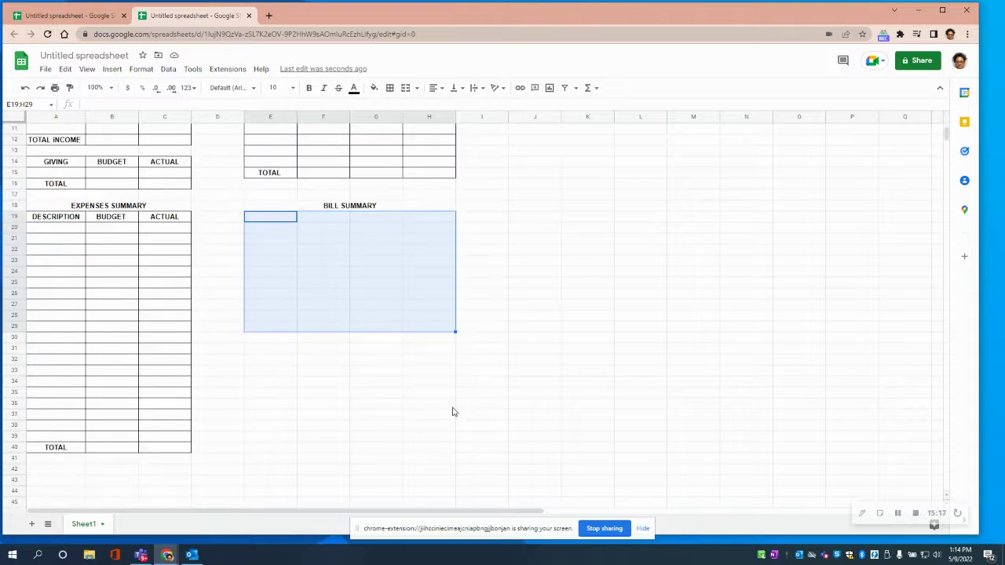
{"action": "left_click", "coordinate": [299, 295]}
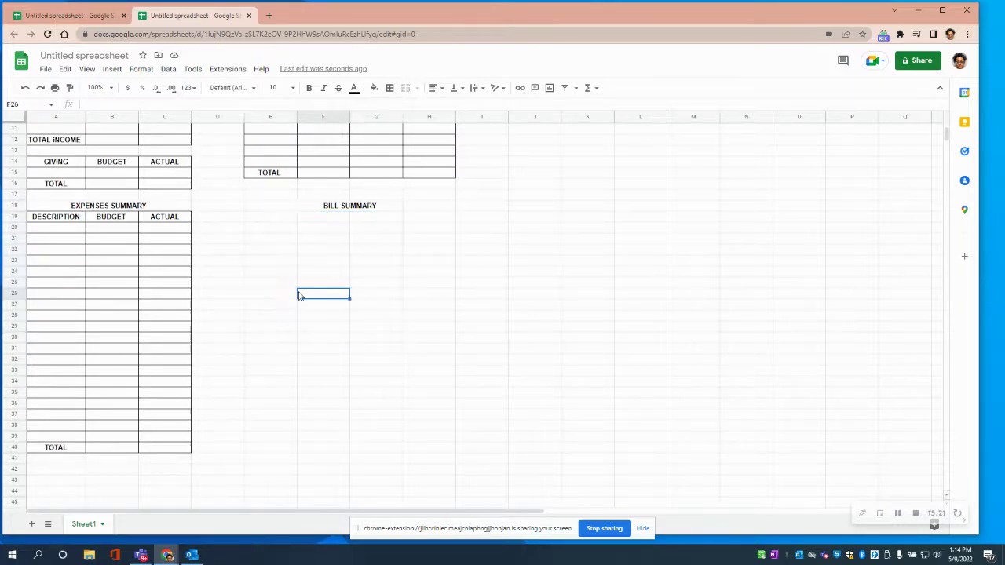
{"action": "left_click_drag", "start_coordinate": [254, 218], "coordinate": [440, 333]}
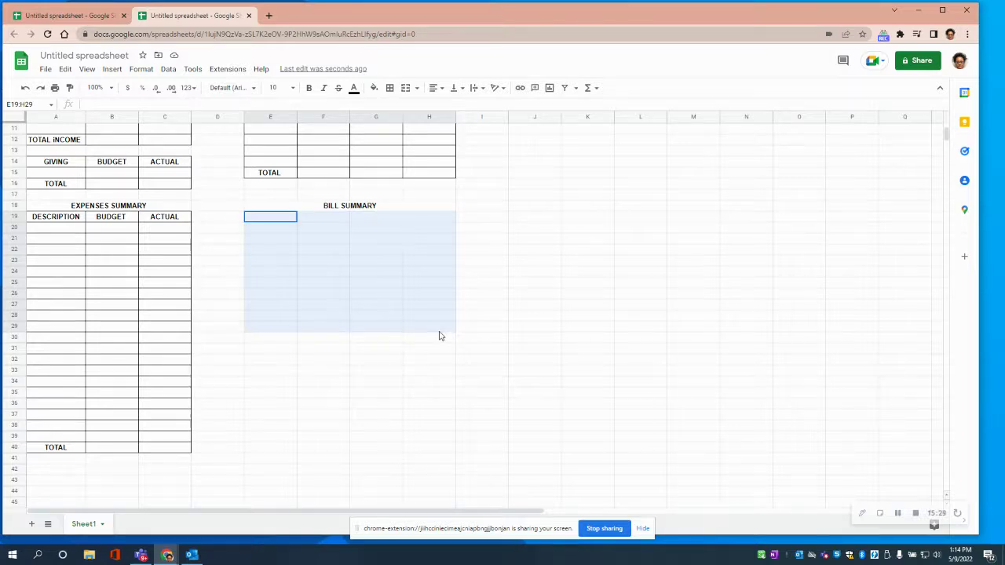
{"action": "left_click_drag", "start_coordinate": [440, 336], "coordinate": [440, 336]}
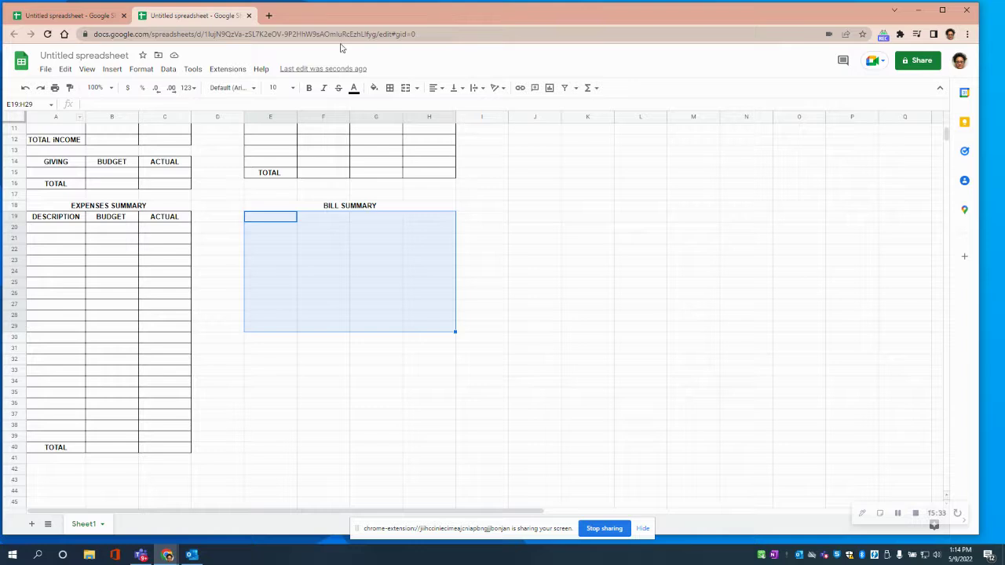
{"action": "left_click", "coordinate": [389, 87]}
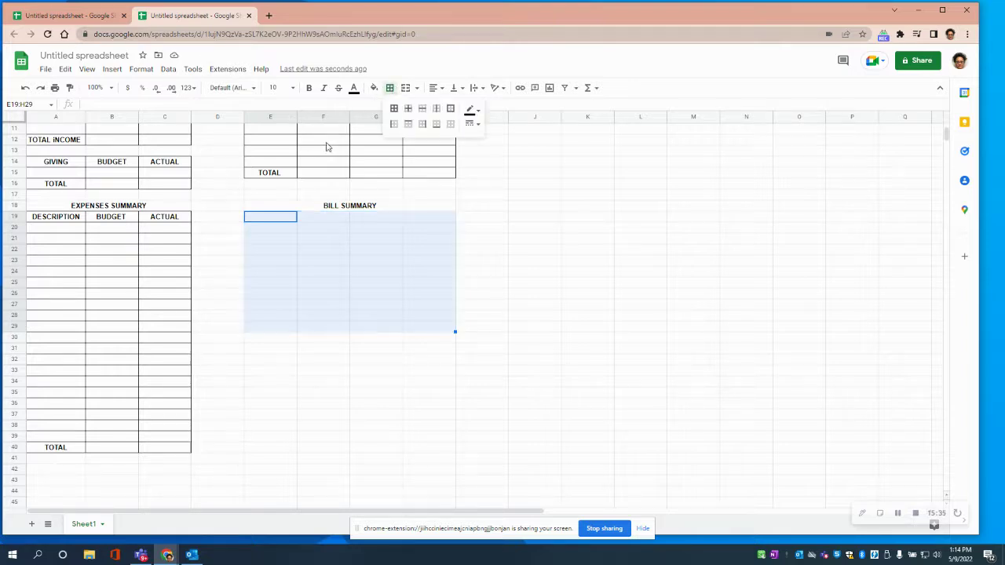
{"action": "left_click", "coordinate": [394, 108]}
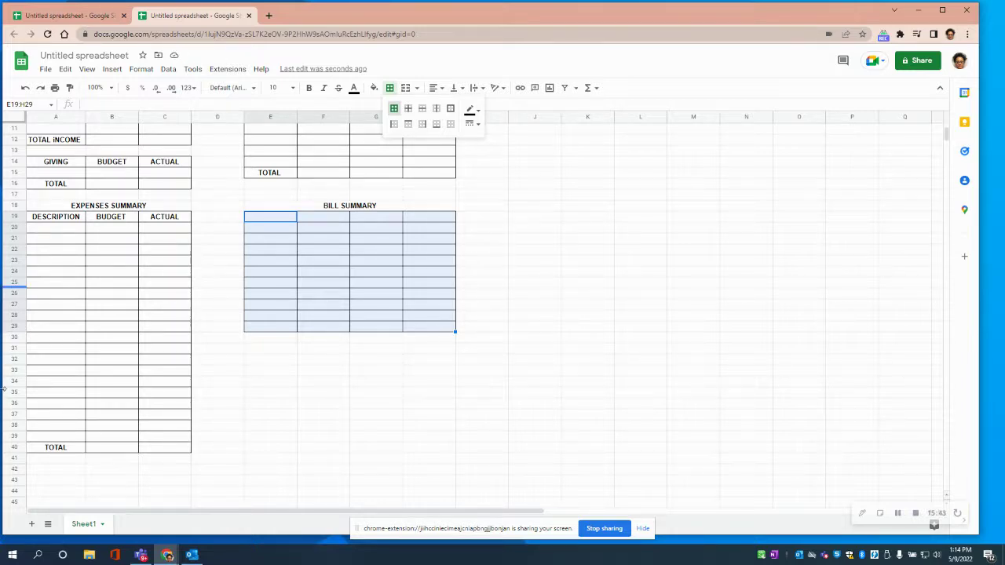
Enter the bill summary column headers DESCRIPTION, DUE DATE, DUE and PAID in cells E19 to H19
{"action": "left_click", "coordinate": [276, 224]}
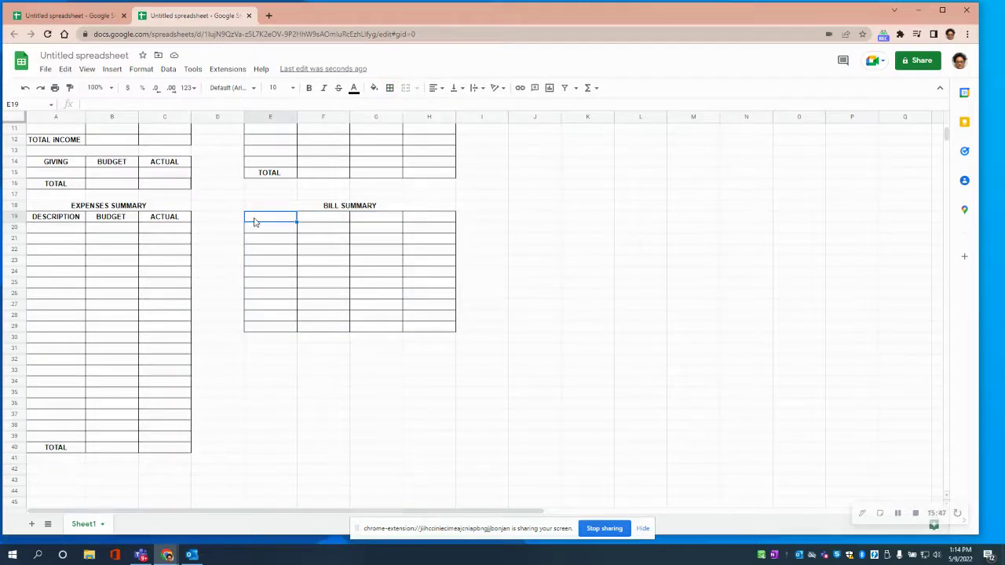
{"action": "type", "text": "dESCRIPTION"}
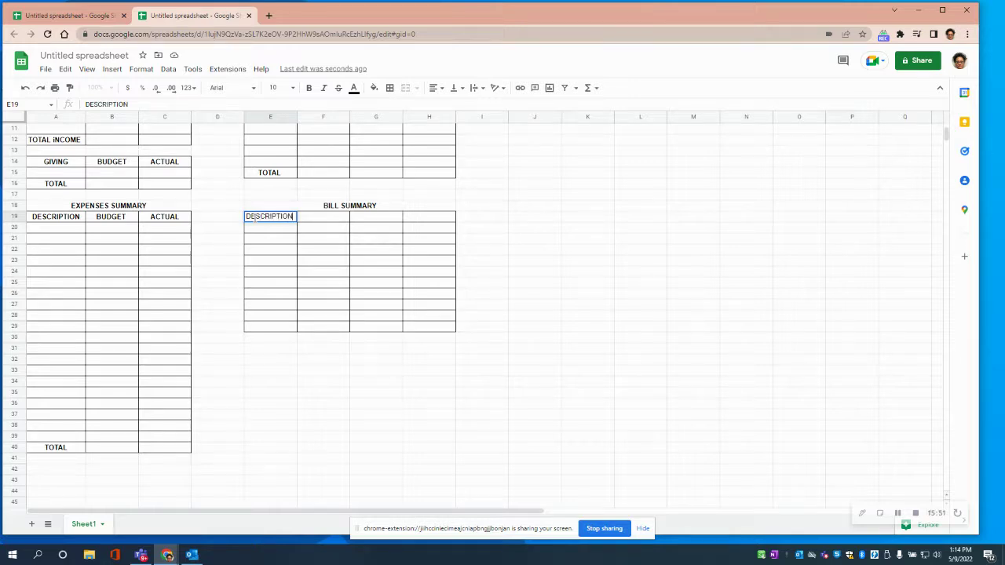
{"action": "key", "text": "Tab"}
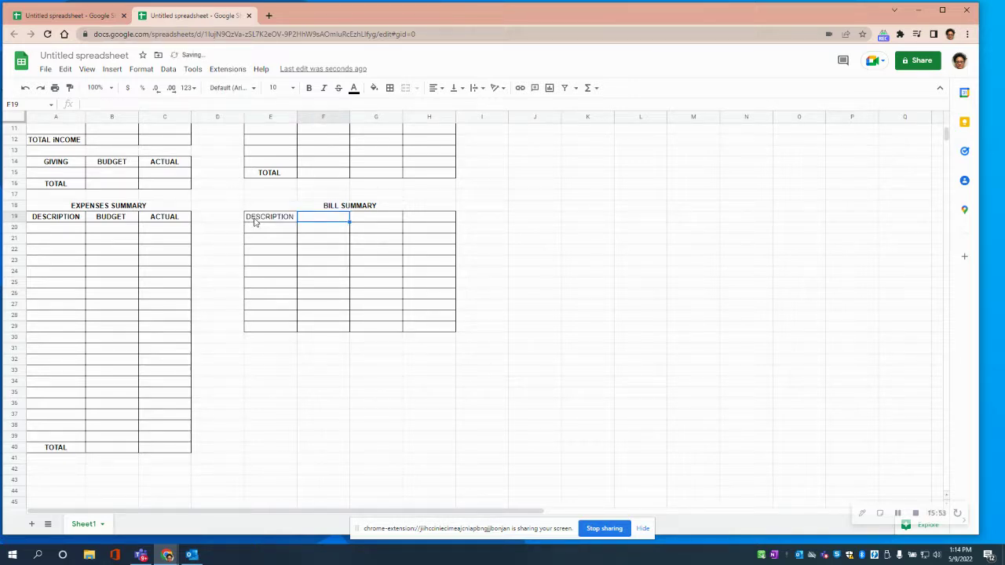
{"action": "type", "text": "dU"}
{"action": "type", "text": "DUE DATE"}
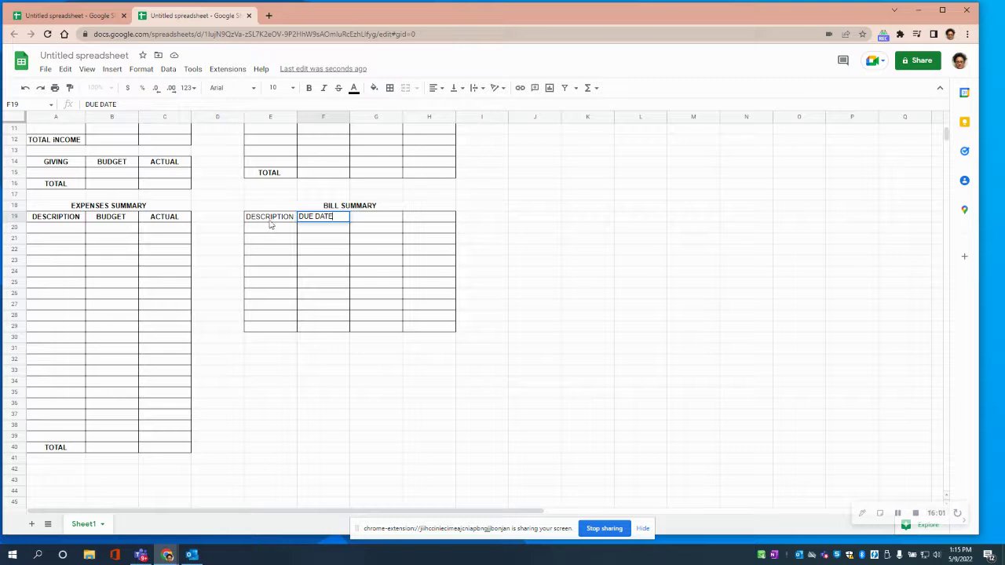
{"action": "left_click", "coordinate": [361, 219]}
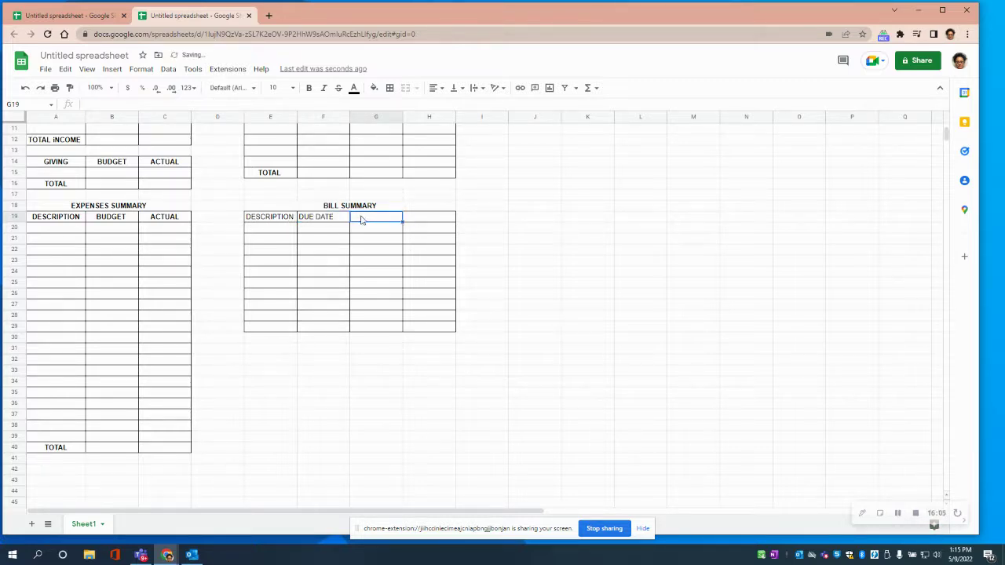
{"action": "type", "text": "DUE"}
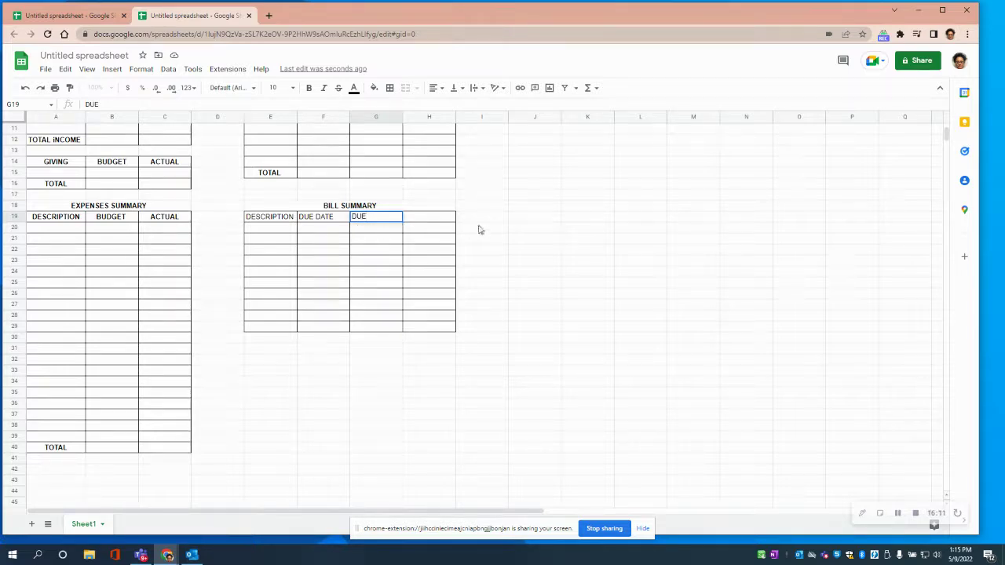
{"action": "left_click", "coordinate": [433, 220]}
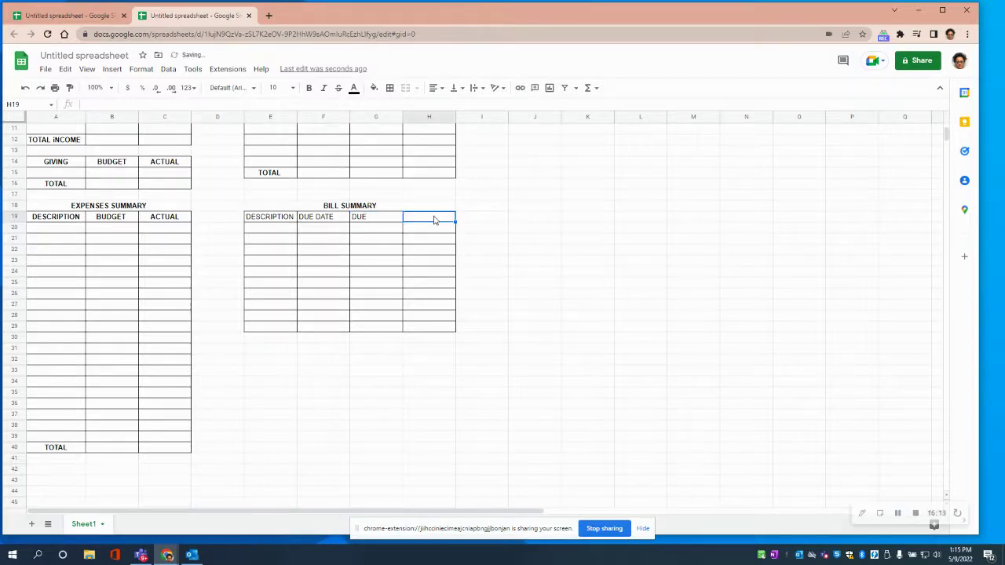
{"action": "type", "text": "PAID"}
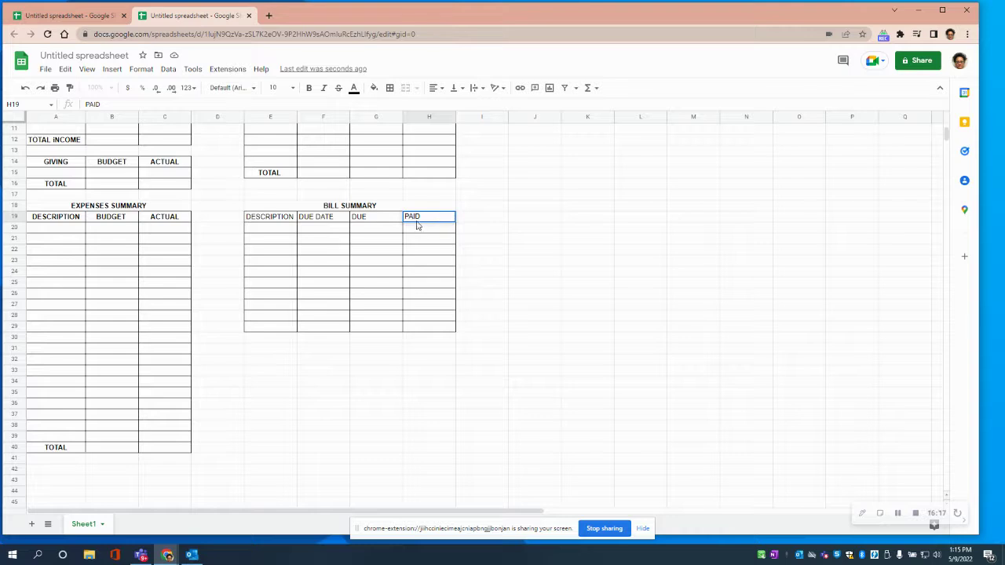
Make the PAID header in H19 and the DUE header in G19 bold and centered
{"action": "key", "text": "ctrl+a"}
{"action": "left_click", "coordinate": [309, 88]}
{"action": "left_click", "coordinate": [455, 90]}
{"action": "left_click", "coordinate": [449, 104]}
{"action": "left_click", "coordinate": [381, 218]}
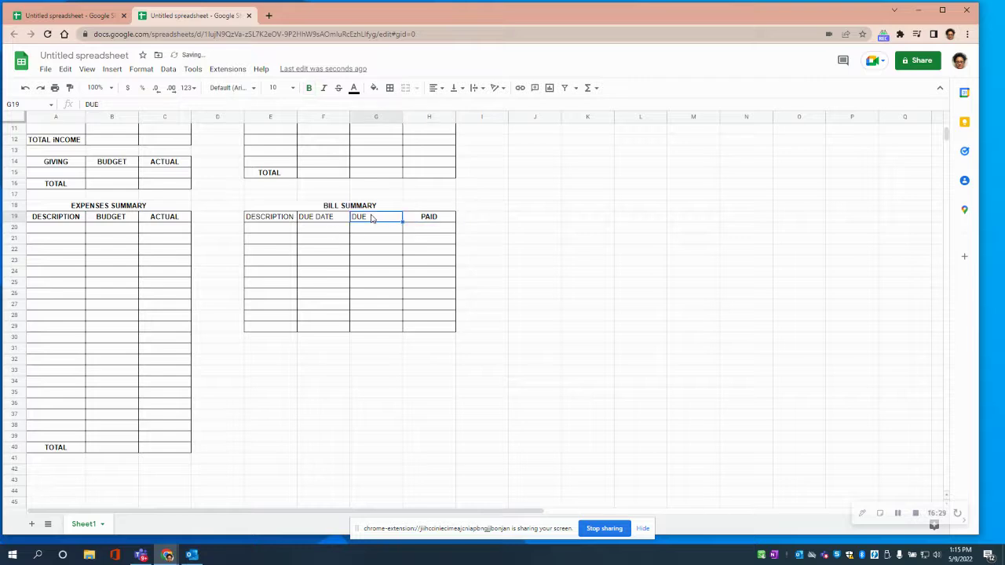
{"action": "left_click", "coordinate": [311, 91]}
{"action": "left_click", "coordinate": [444, 90]}
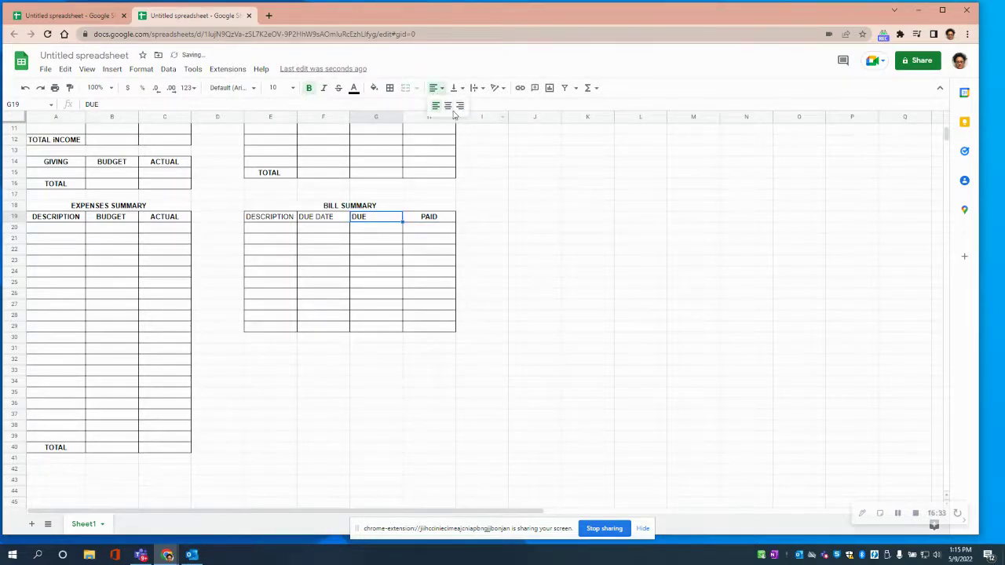
{"action": "left_click", "coordinate": [444, 109]}
Make the bill summary's DUE DATE header in F19 and DESCRIPTION header in E19 bold and centered
{"action": "left_click", "coordinate": [330, 222]}
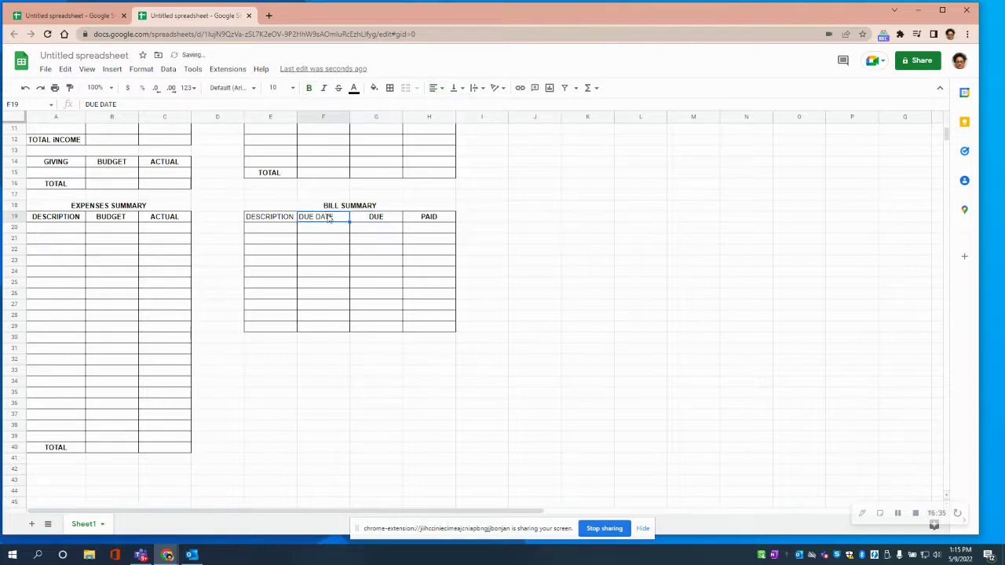
{"action": "left_click", "coordinate": [309, 89]}
{"action": "left_click", "coordinate": [442, 91]}
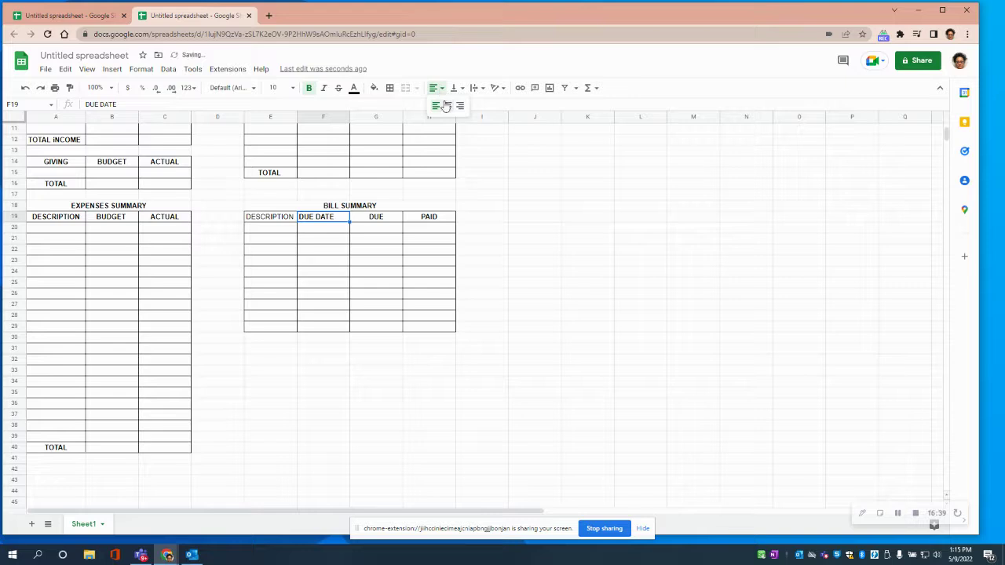
{"action": "left_click", "coordinate": [446, 109]}
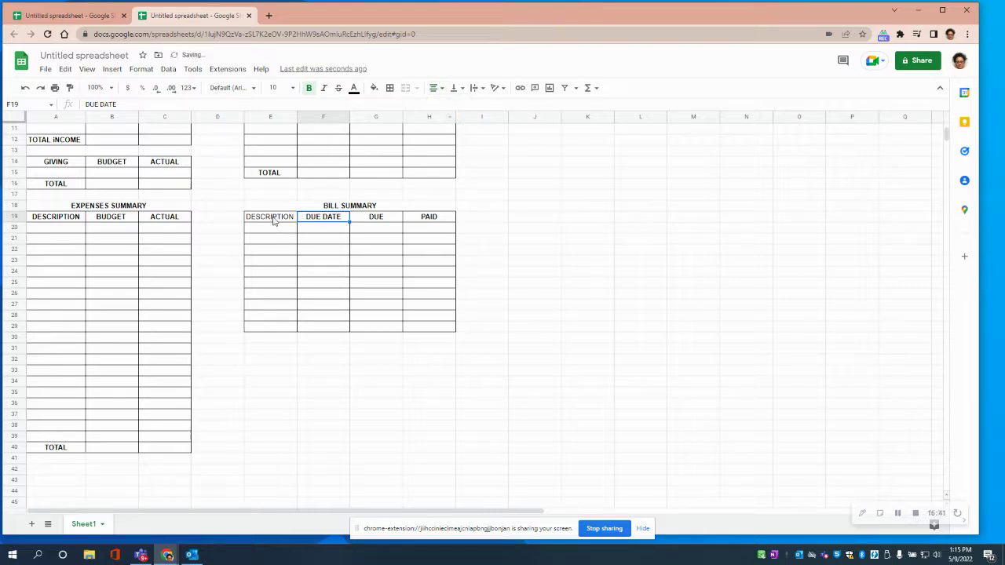
{"action": "left_click", "coordinate": [277, 220]}
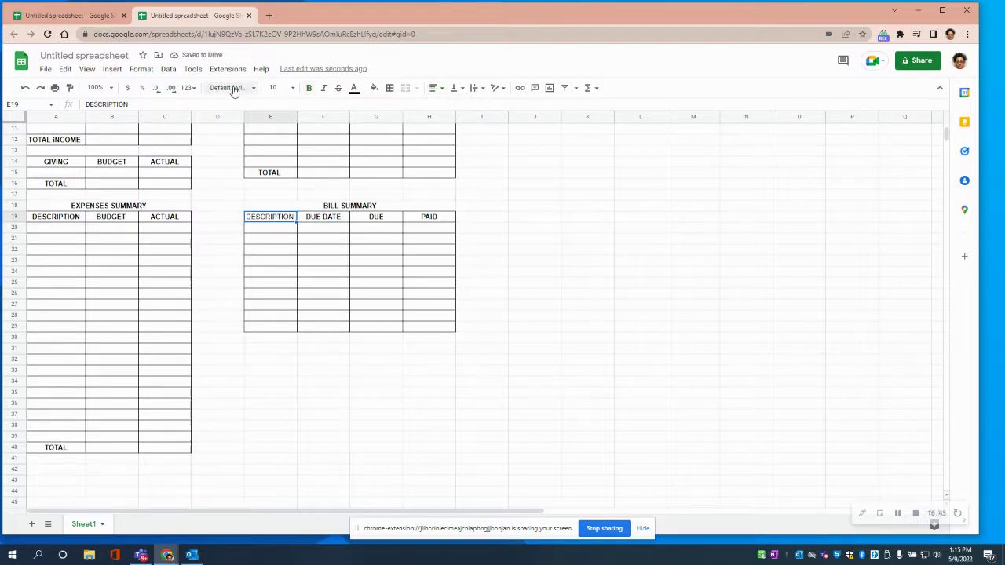
{"action": "left_click", "coordinate": [311, 89]}
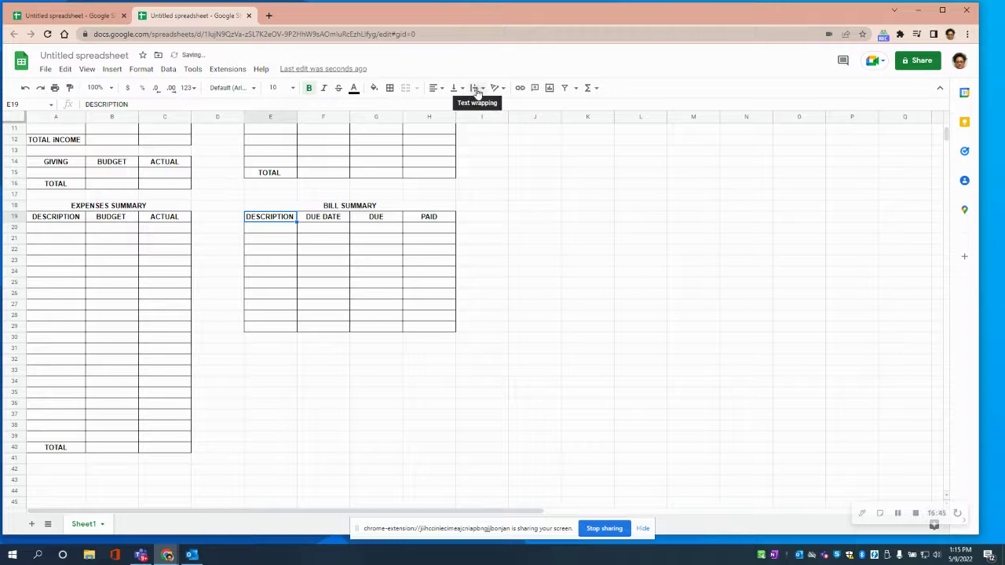
{"action": "left_click", "coordinate": [436, 89]}
{"action": "left_click", "coordinate": [447, 111]}
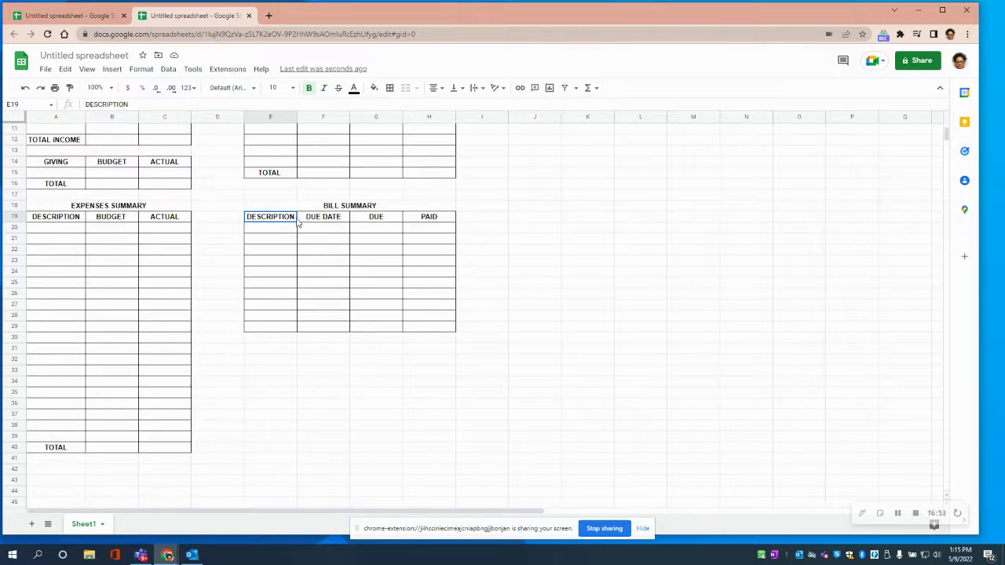
{"action": "scroll", "coordinate": [292, 216], "scroll_direction": "up", "scroll_amount": 3}
{"action": "scroll", "coordinate": [292, 214], "scroll_direction": "down", "scroll_amount": 3}
{"action": "left_click_drag", "start_coordinate": [297, 224], "coordinate": [276, 229]}
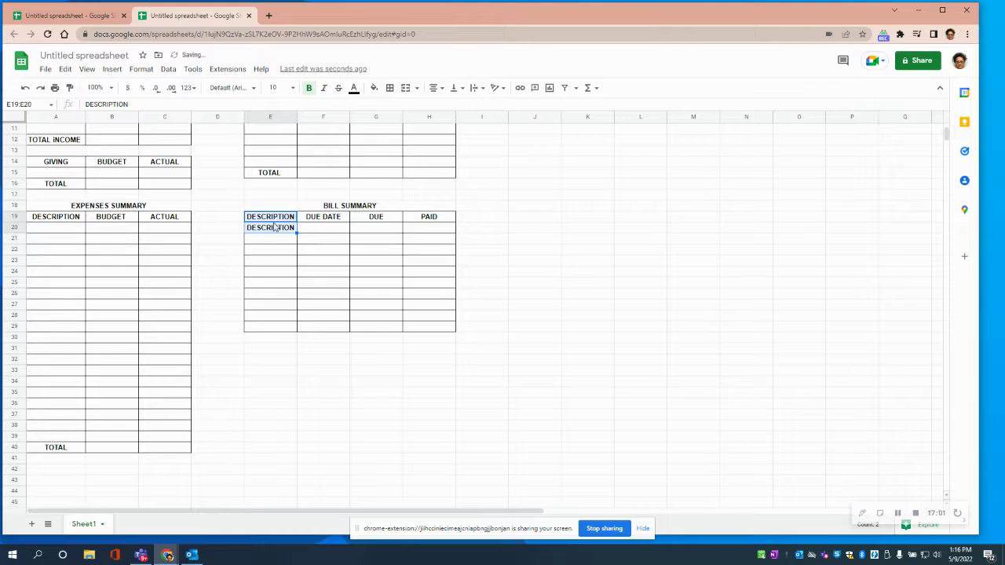
{"action": "left_click", "coordinate": [276, 228]}
{"action": "key", "text": "Delete"}
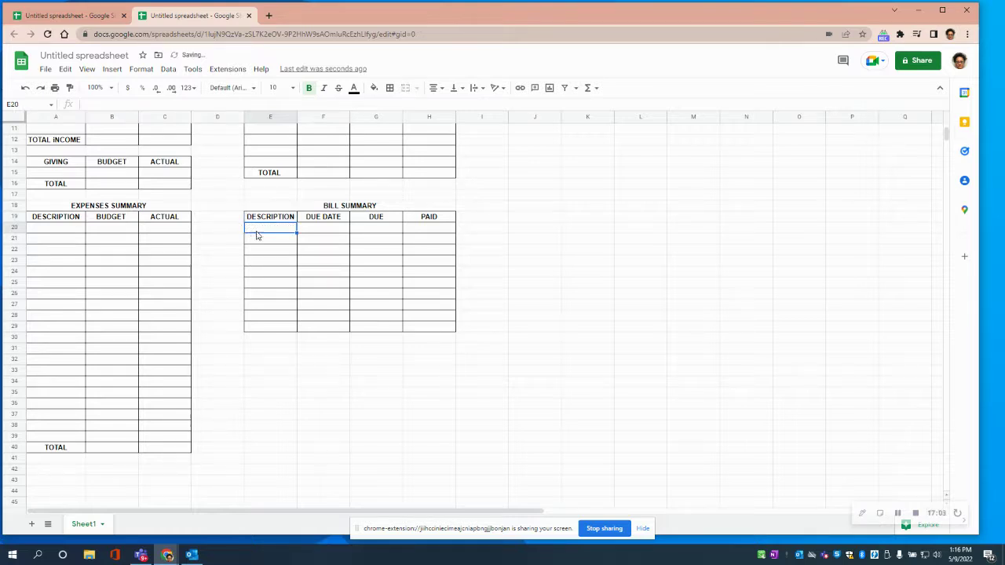
Enter the label TOTAL in E29, the bill summary table's last row, and make it bold and centered
{"action": "scroll", "coordinate": [263, 258], "scroll_direction": "down", "scroll_amount": 3}
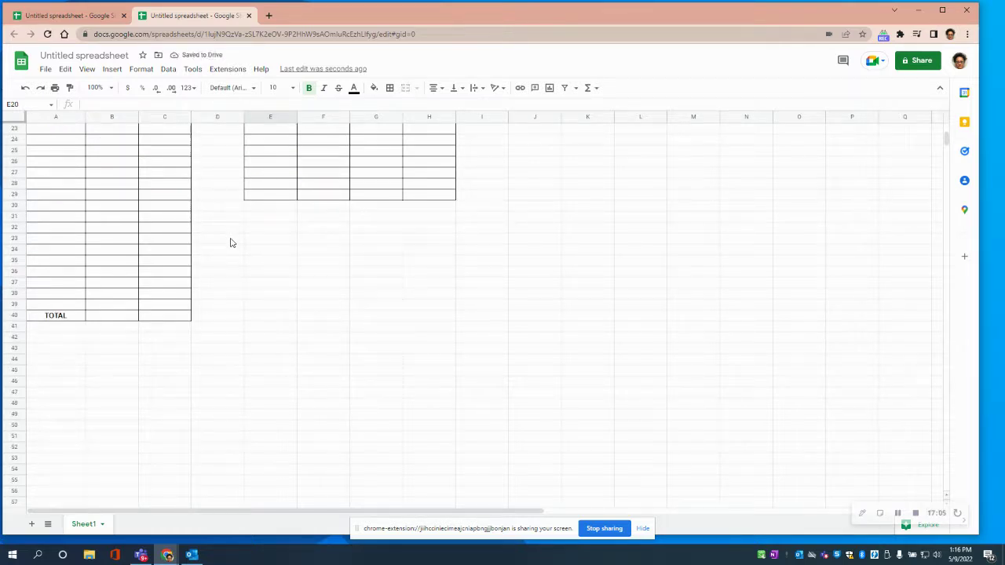
{"action": "scroll", "coordinate": [229, 244], "scroll_direction": "up", "scroll_amount": 5}
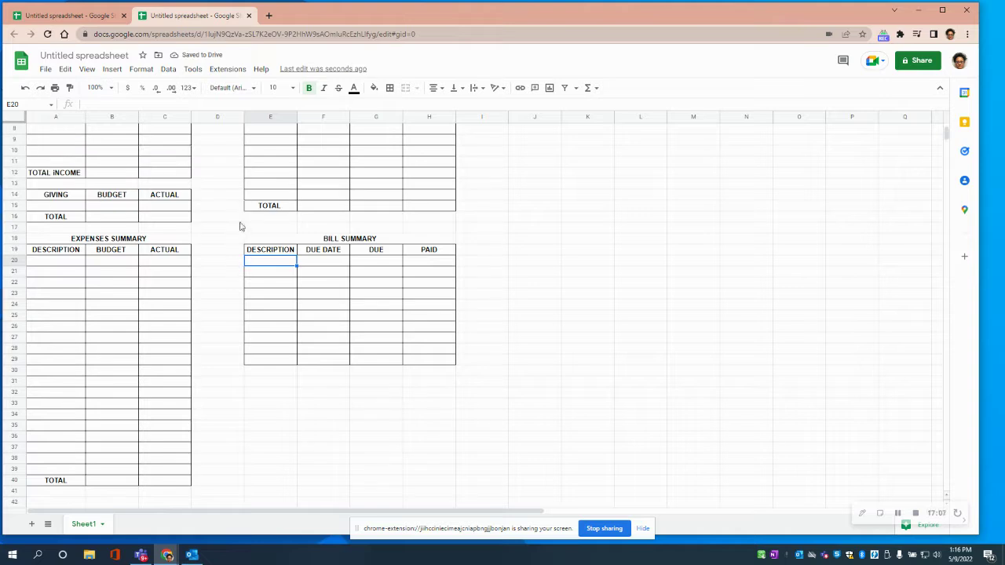
{"action": "left_click", "coordinate": [257, 359]}
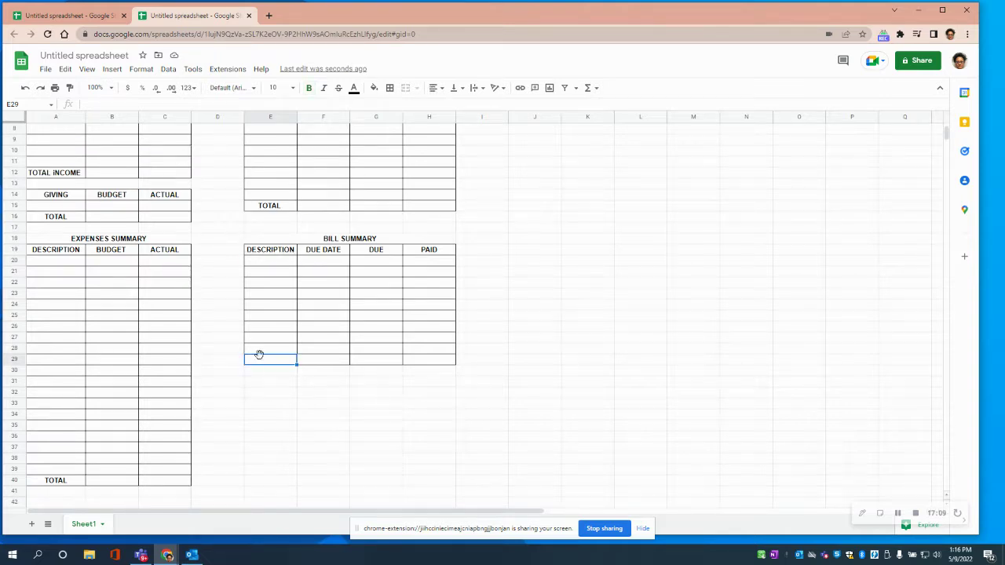
{"action": "type", "text": "TOTA"}
{"action": "left_click_drag", "start_coordinate": [108, 103], "coordinate": [81, 104]}
{"action": "left_click", "coordinate": [310, 89]}
{"action": "left_click", "coordinate": [442, 90]}
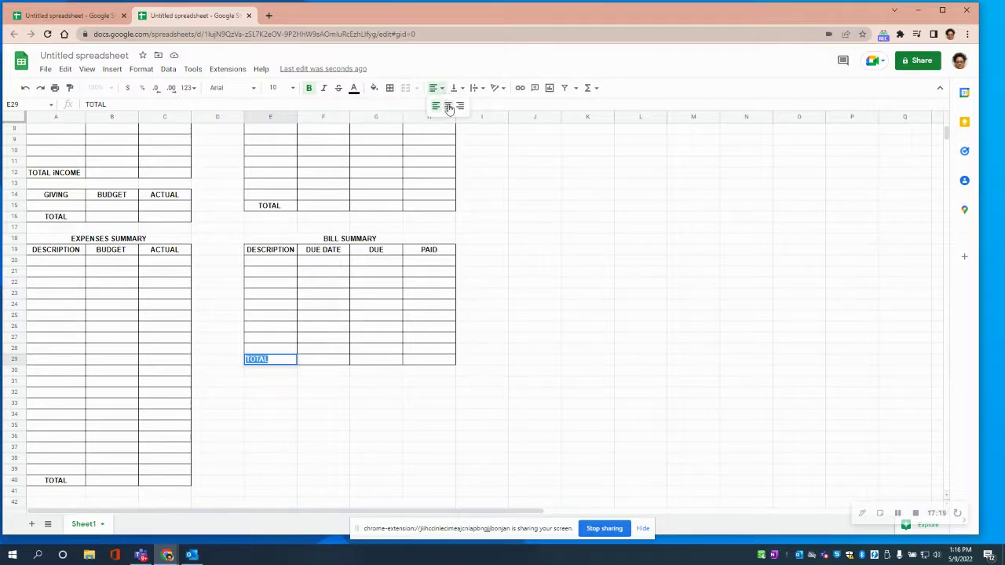
{"action": "left_click", "coordinate": [448, 105]}
Merge cells E31 to H31 below the bill summary table into one title cell
{"action": "scroll", "coordinate": [242, 411], "scroll_direction": "down", "scroll_amount": 3}
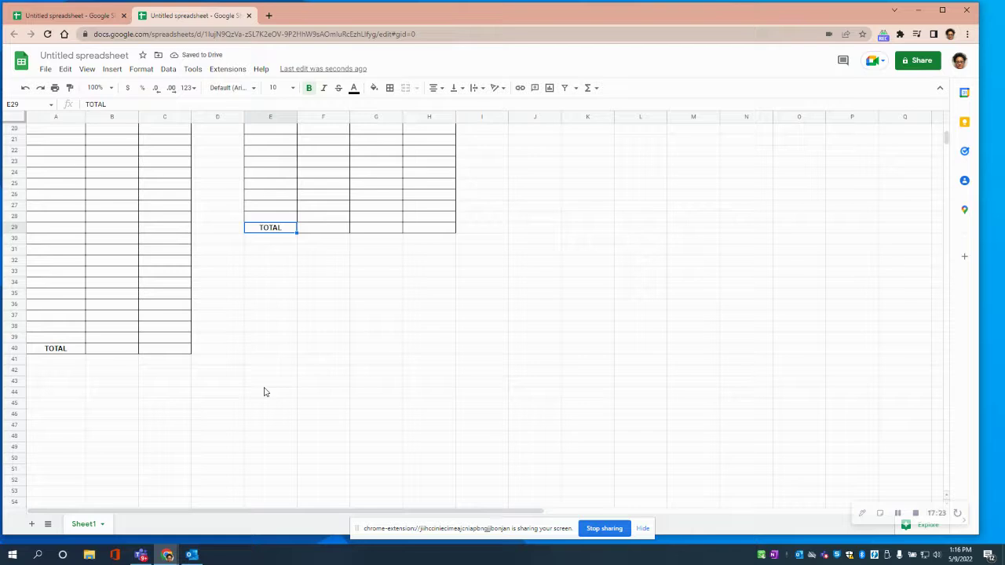
{"action": "scroll", "coordinate": [346, 377], "scroll_direction": "up", "scroll_amount": 5}
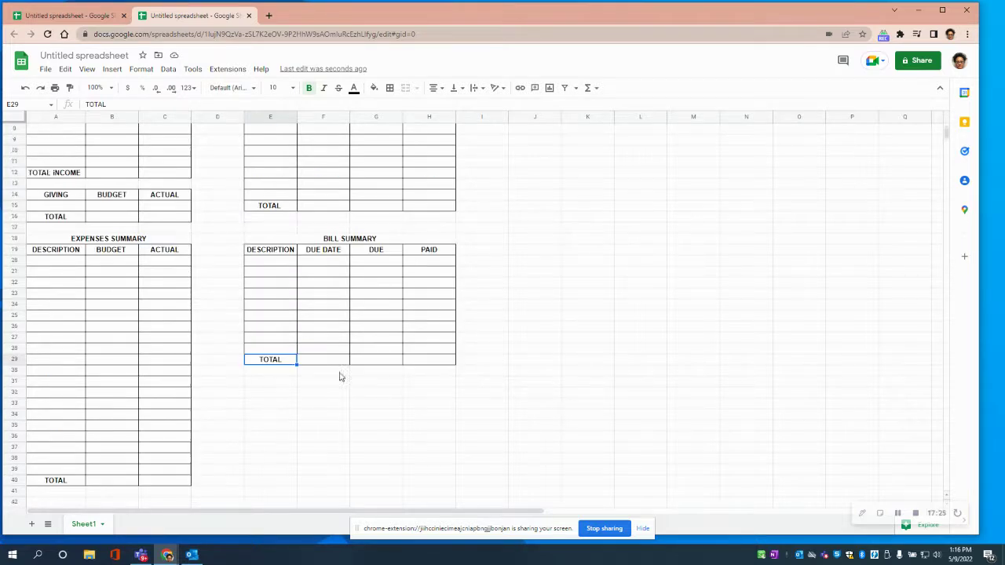
{"action": "scroll", "coordinate": [332, 386], "scroll_direction": "down", "scroll_amount": 3}
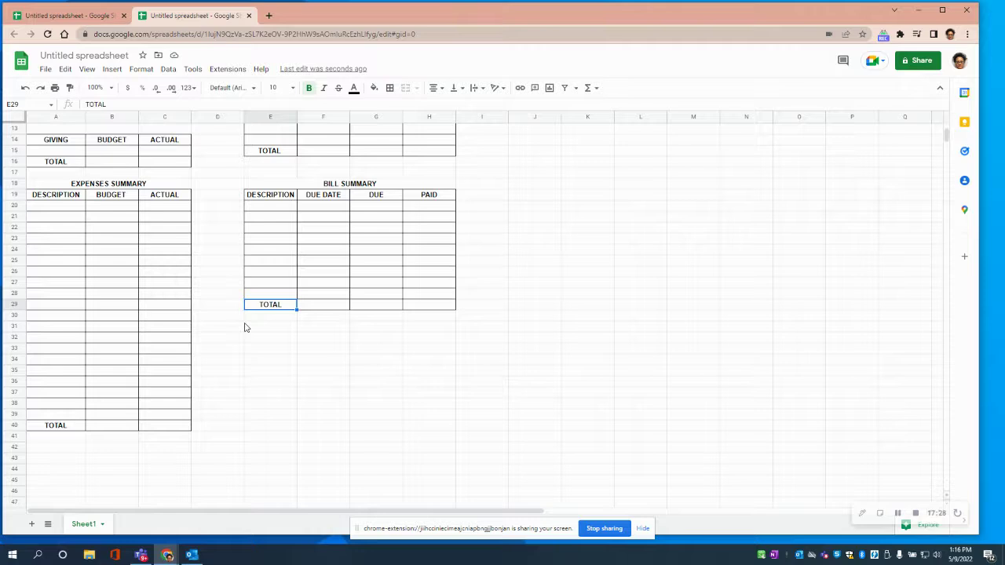
{"action": "left_click_drag", "start_coordinate": [244, 328], "coordinate": [252, 354]}
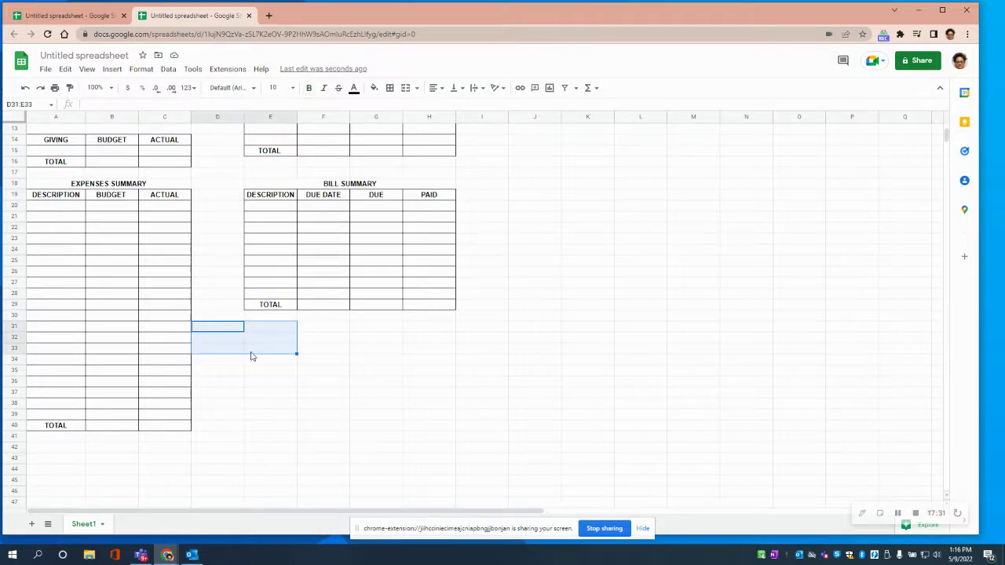
{"action": "key", "text": "ctrl+z"}
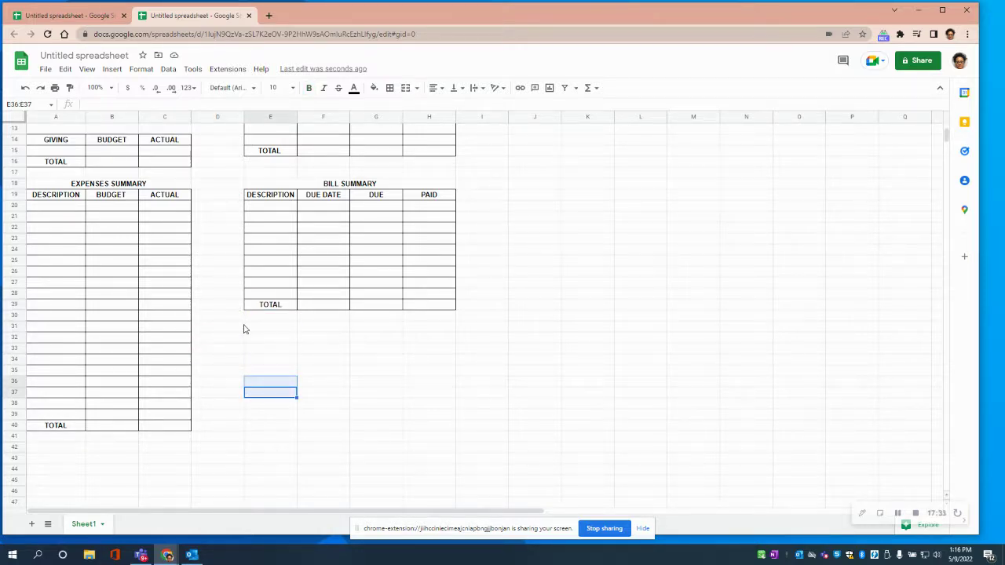
{"action": "left_click", "coordinate": [242, 328]}
{"action": "left_click_drag", "start_coordinate": [245, 328], "coordinate": [454, 330]}
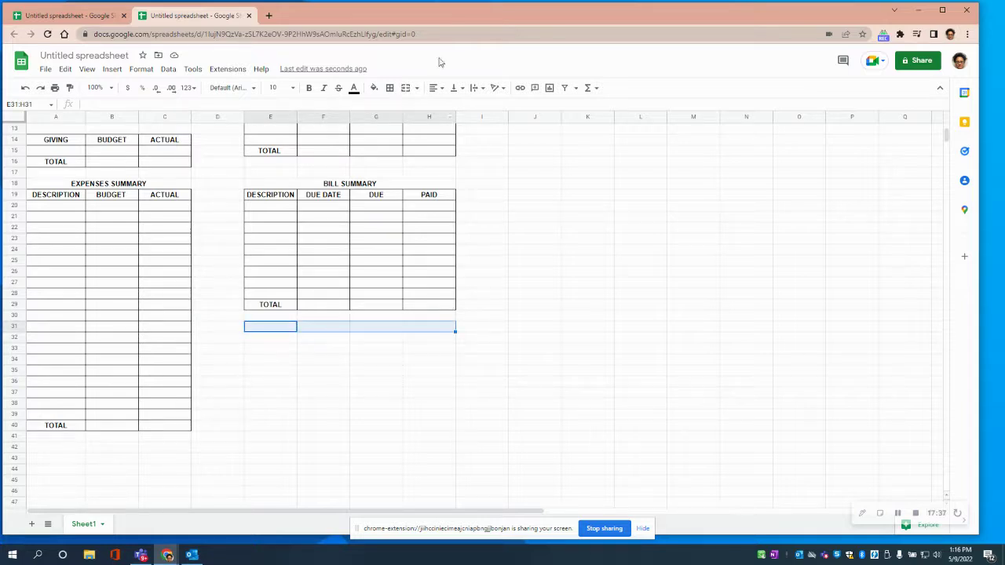
{"action": "left_click", "coordinate": [406, 88]}
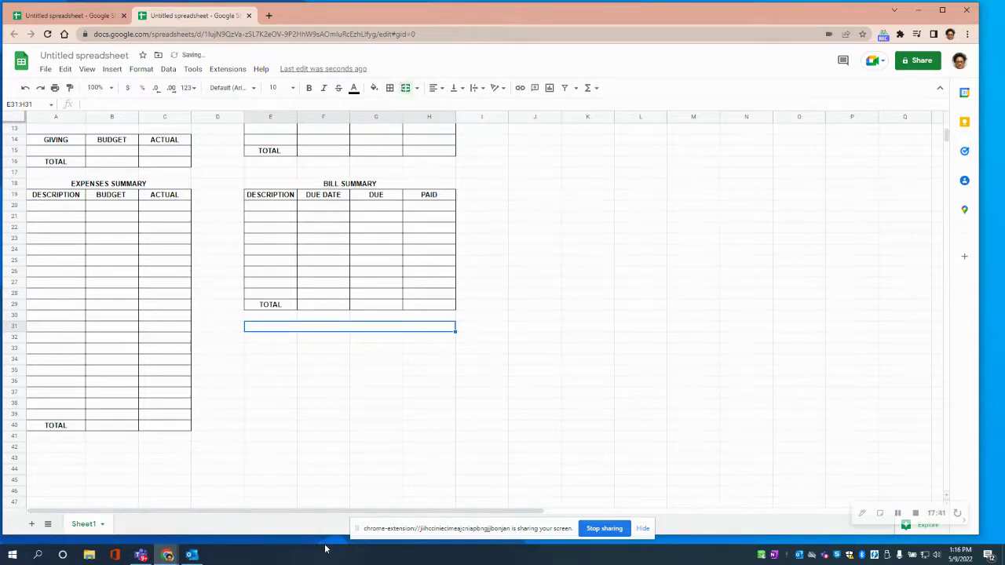
Enter the title SAVINGS in the merged cell E31:H31 and make it bold and centered
{"action": "type", "text": "DA"}
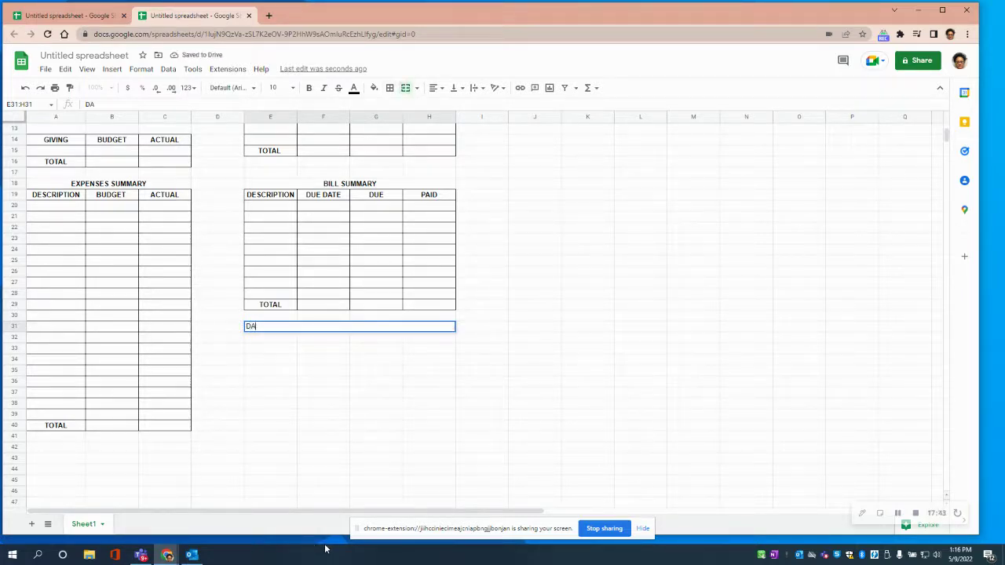
{"action": "type", "text": "SAVINGS"}
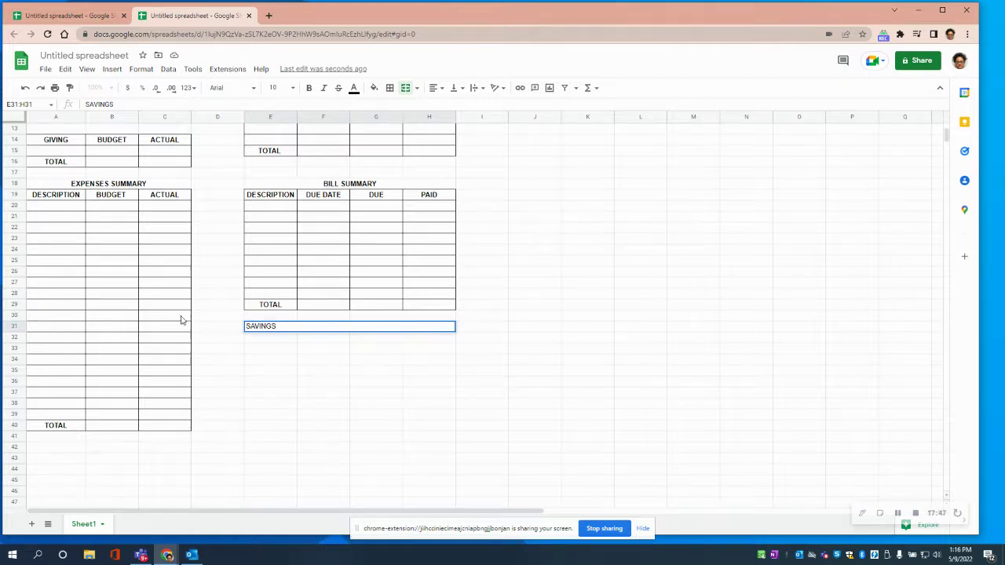
{"action": "double_click", "coordinate": [122, 108]}
{"action": "left_click", "coordinate": [440, 88]}
{"action": "left_click", "coordinate": [448, 105]}
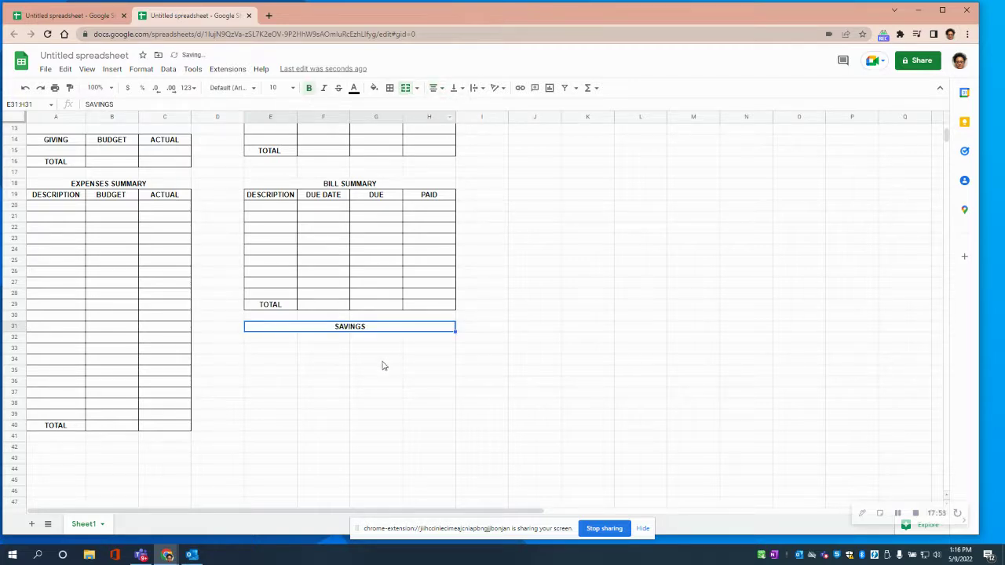
Apply all borders to the range E32:H36 under the SAVINGS title
{"action": "left_click", "coordinate": [270, 340]}
{"action": "left_click_drag", "start_coordinate": [285, 382], "coordinate": [418, 345]}
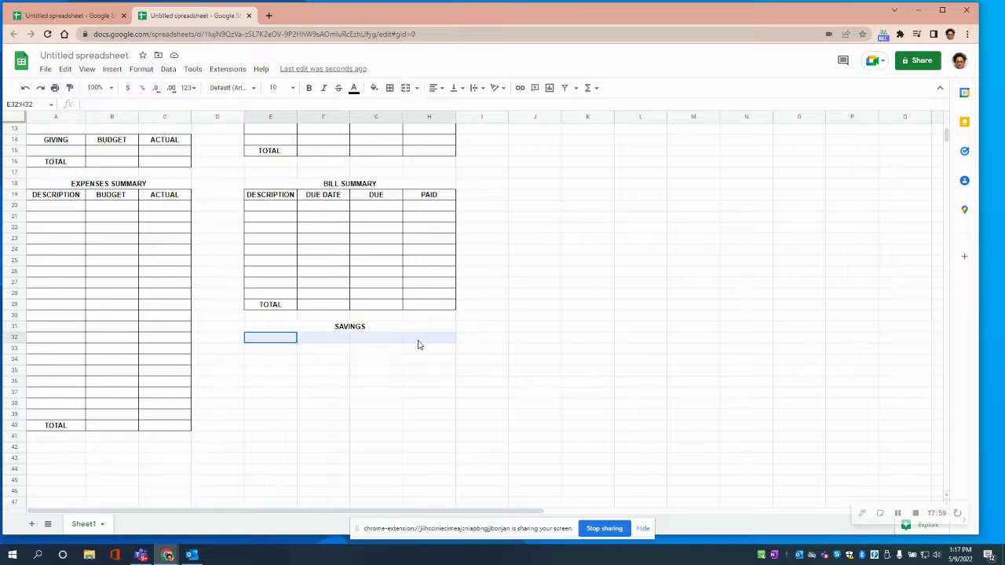
{"action": "left_click_drag", "start_coordinate": [419, 345], "coordinate": [426, 383]}
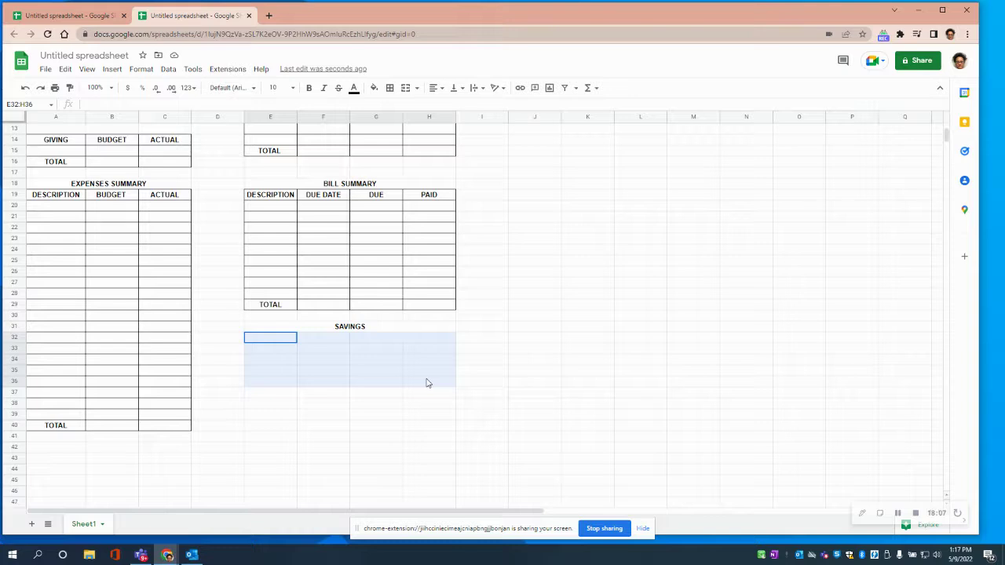
{"action": "left_click_drag", "start_coordinate": [429, 383], "coordinate": [429, 383]}
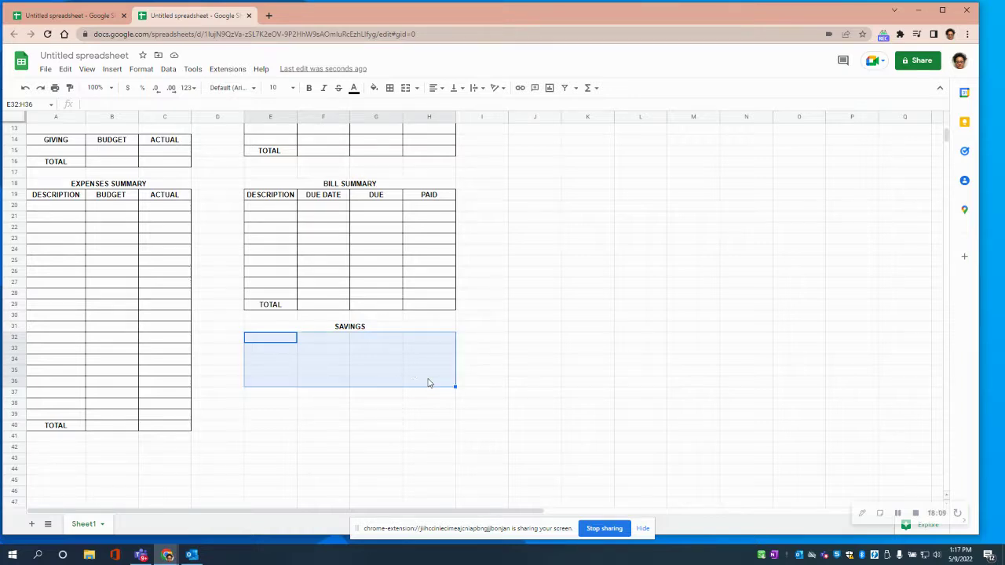
{"action": "left_click", "coordinate": [389, 87]}
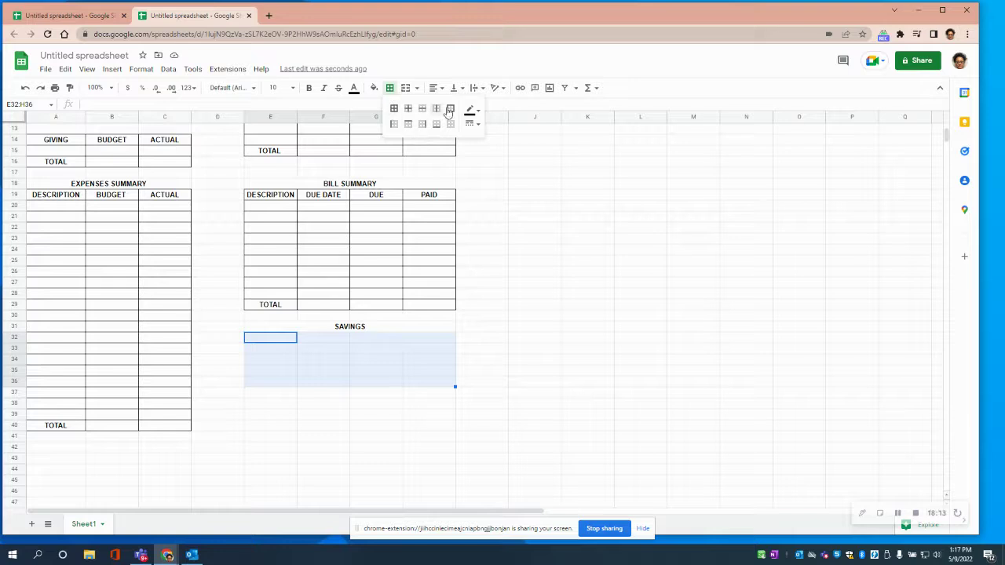
{"action": "left_click", "coordinate": [393, 111]}
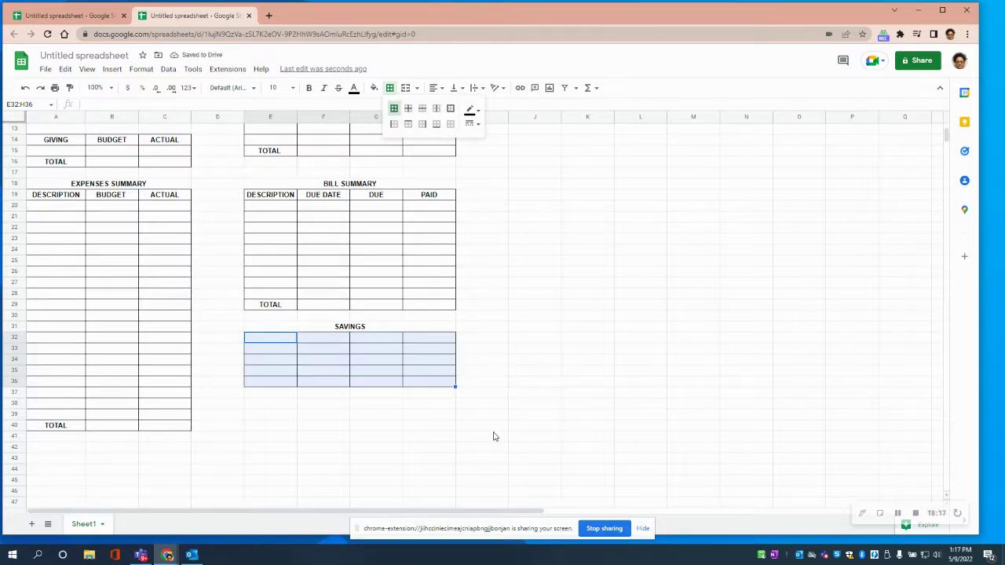
Enter the savings table header DESCRIPTION in E32 and make it bold and centered
{"action": "left_click", "coordinate": [261, 343]}
{"action": "type", "text": "DES"}
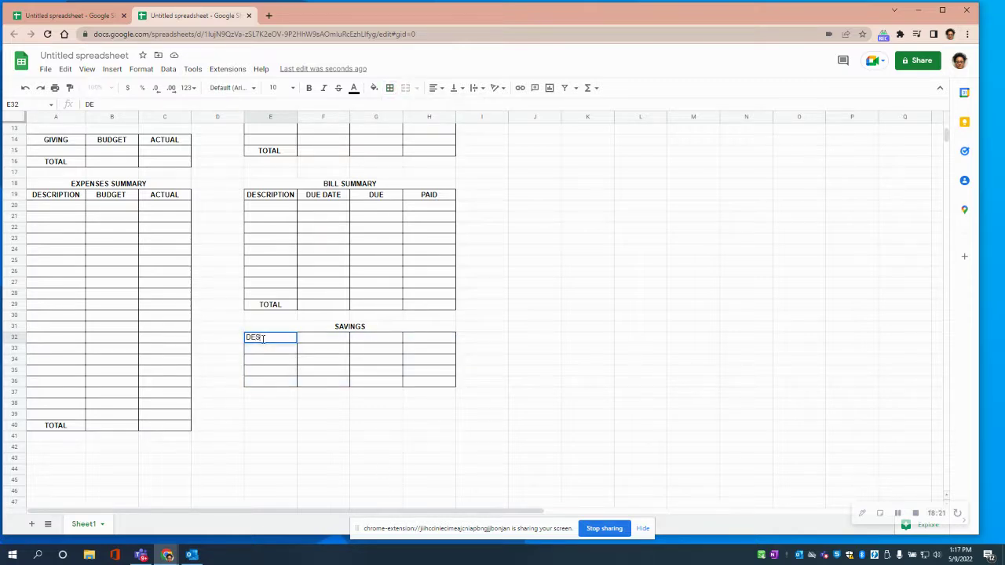
{"action": "type", "text": "CRIPTION"}
{"action": "left_click_drag", "start_coordinate": [130, 104], "coordinate": [84, 104]}
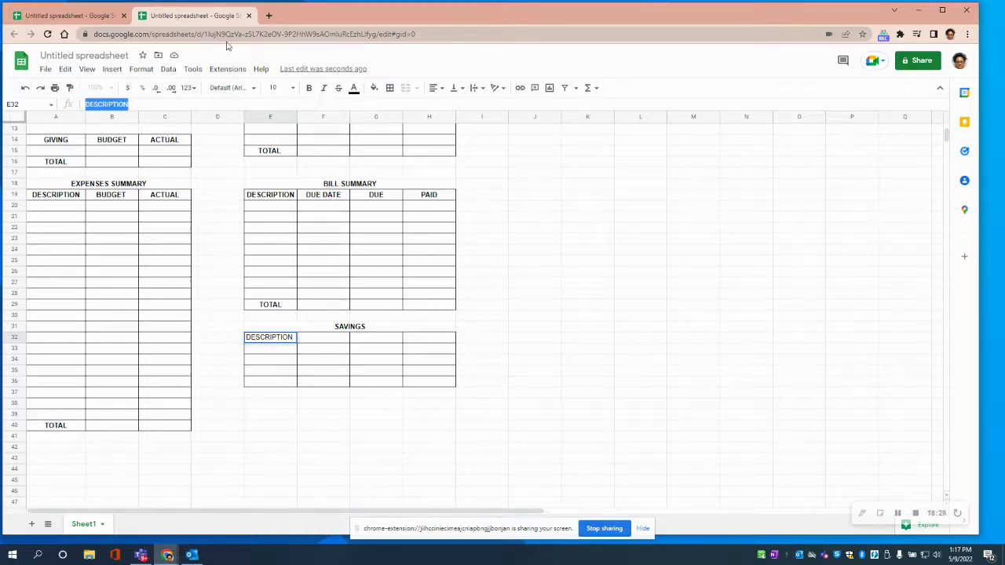
{"action": "left_click", "coordinate": [308, 88]}
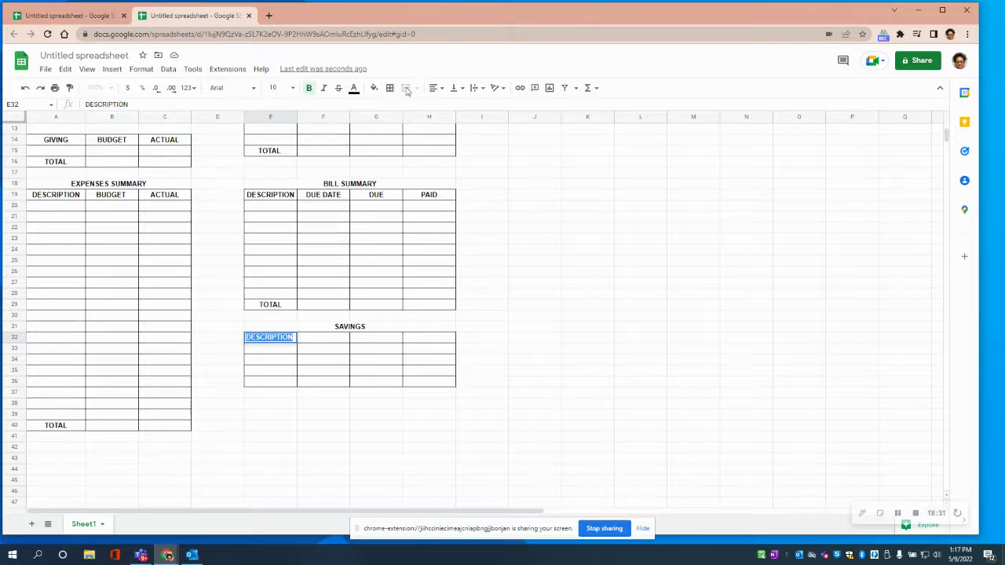
{"action": "left_click", "coordinate": [441, 90]}
{"action": "left_click", "coordinate": [447, 105]}
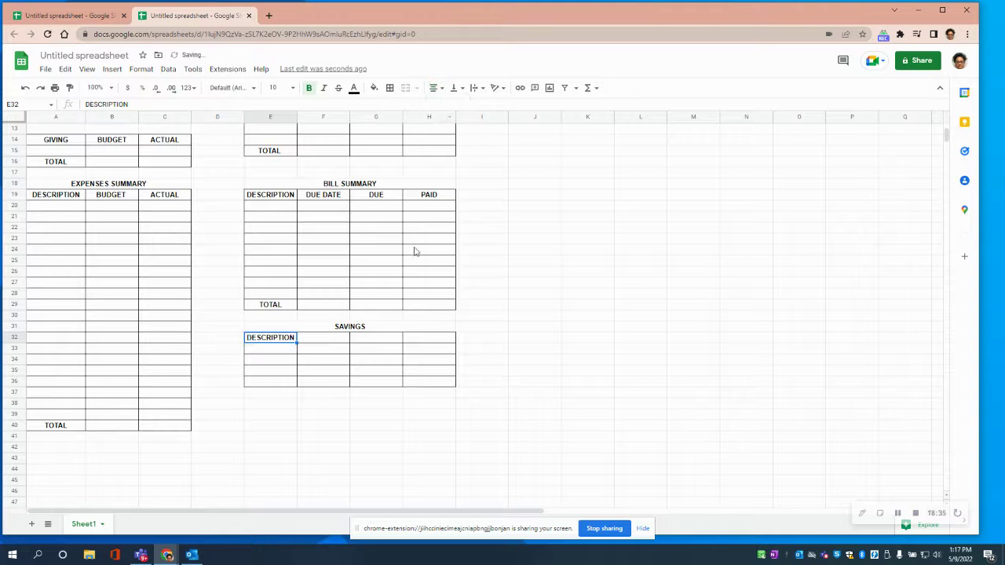
Enter the savings table header GOAL in F32 and make it bold and centered
{"action": "left_click", "coordinate": [321, 343]}
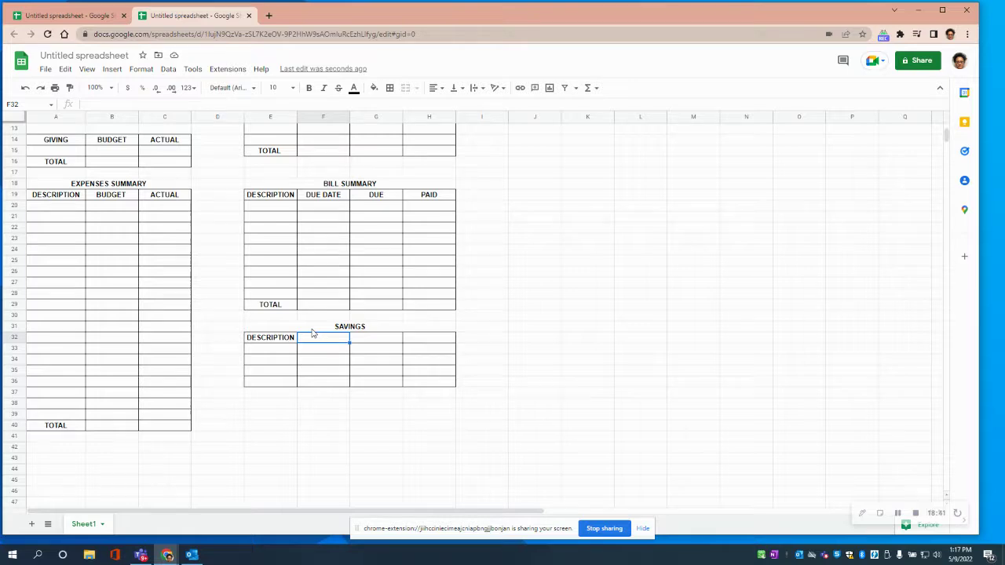
{"action": "type", "text": "GOAL"}
{"action": "left_click_drag", "start_coordinate": [105, 105], "coordinate": [82, 104]}
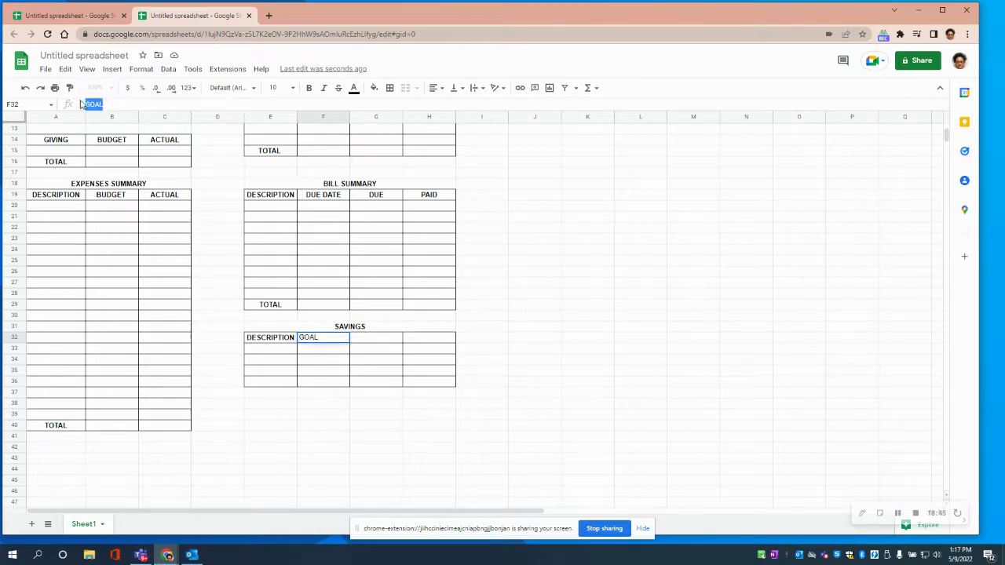
{"action": "left_click", "coordinate": [309, 88]}
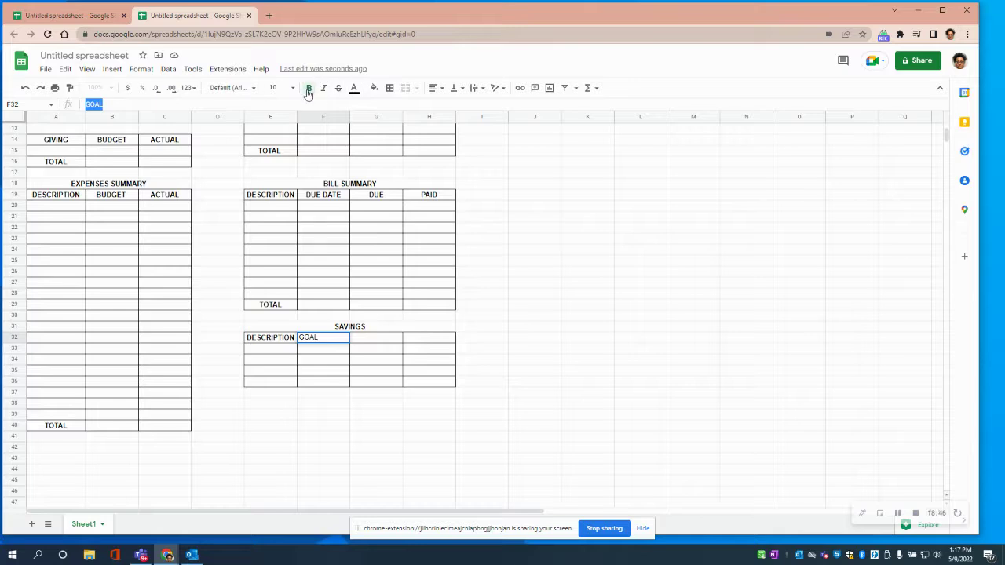
{"action": "left_click", "coordinate": [442, 93]}
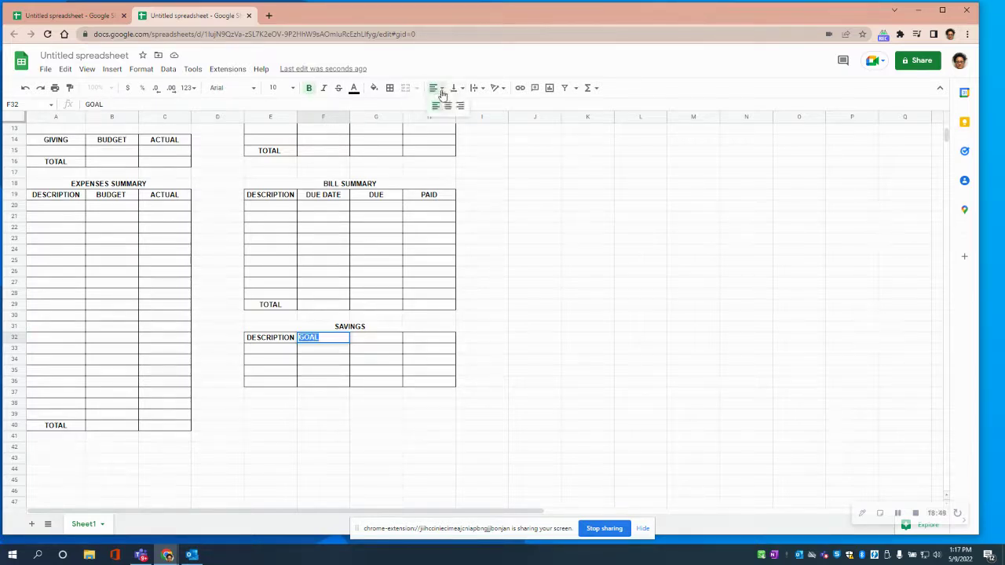
{"action": "left_click", "coordinate": [448, 105]}
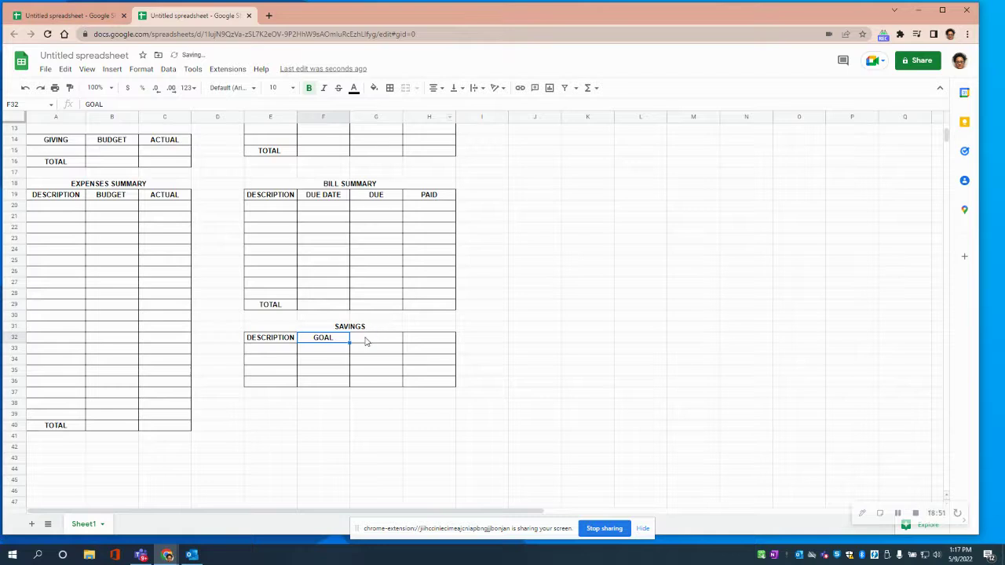
Enter the savings table header SAVED in G32 and make it bold and centered
{"action": "left_click", "coordinate": [365, 341]}
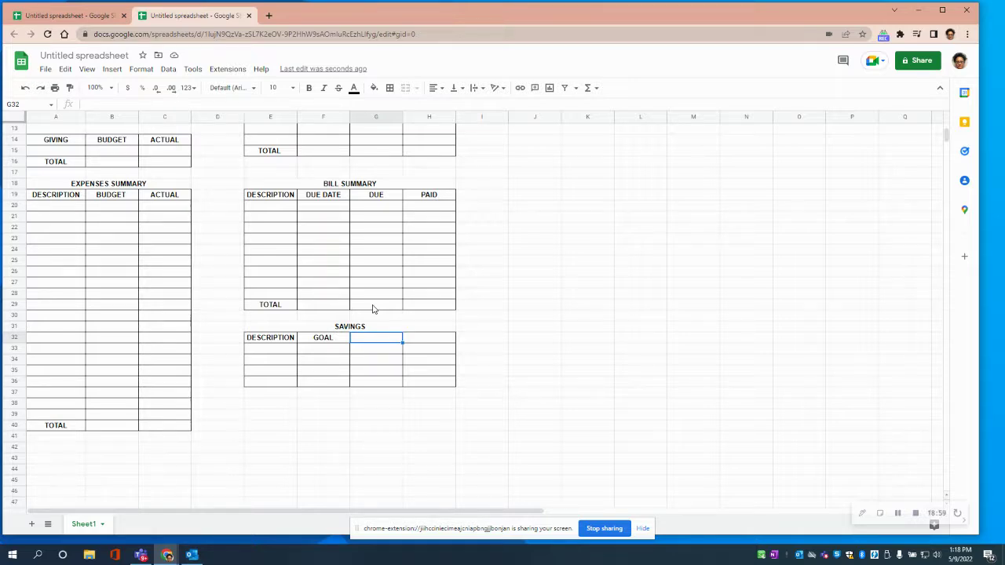
{"action": "type", "text": "SAVED"}
{"action": "left_click_drag", "start_coordinate": [380, 338], "coordinate": [341, 339]}
{"action": "left_click", "coordinate": [310, 88]}
{"action": "left_click", "coordinate": [439, 90]}
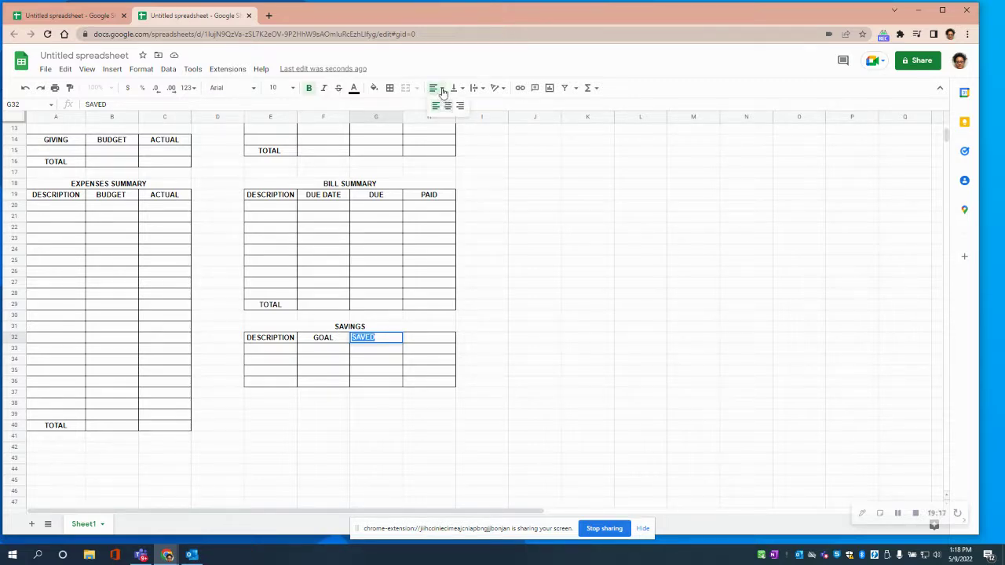
{"action": "left_click", "coordinate": [448, 109]}
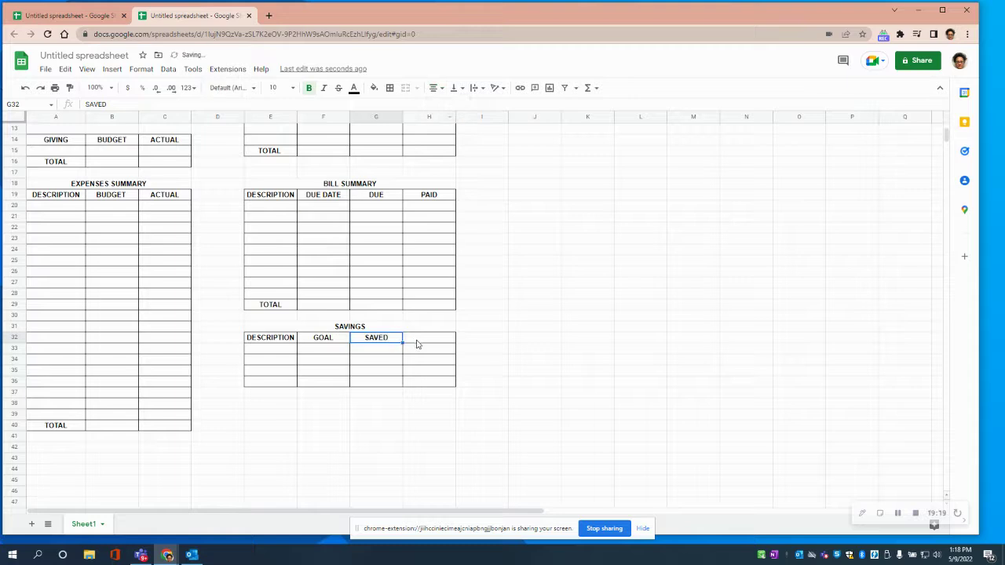
Extend the savings table down to row 40 by applying all borders to E37:H40
{"action": "left_click", "coordinate": [417, 344]}
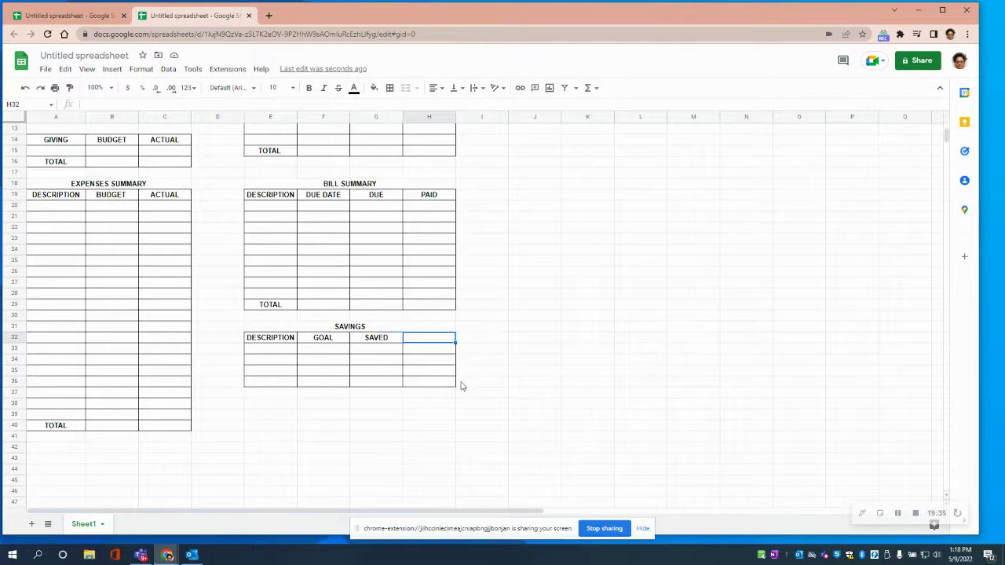
{"action": "left_click_drag", "start_coordinate": [258, 406], "coordinate": [438, 406]}
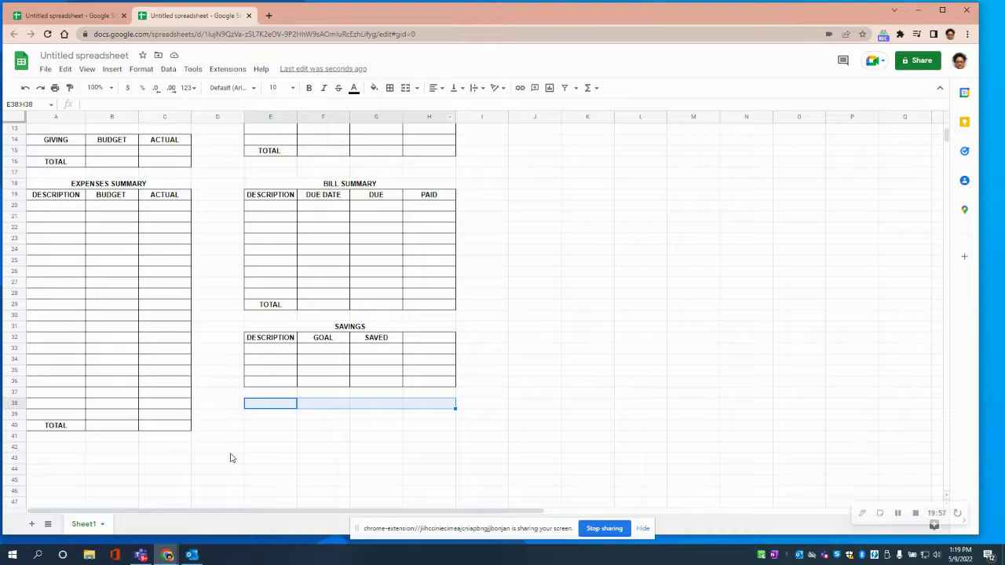
{"action": "left_click", "coordinate": [348, 441]}
{"action": "left_click_drag", "start_coordinate": [253, 398], "coordinate": [436, 427]}
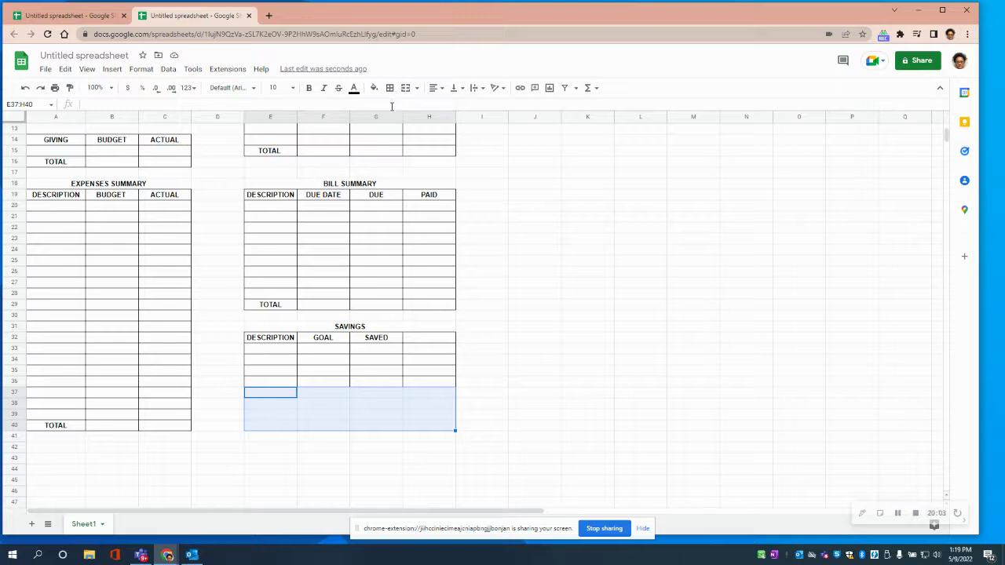
{"action": "left_click", "coordinate": [389, 88]}
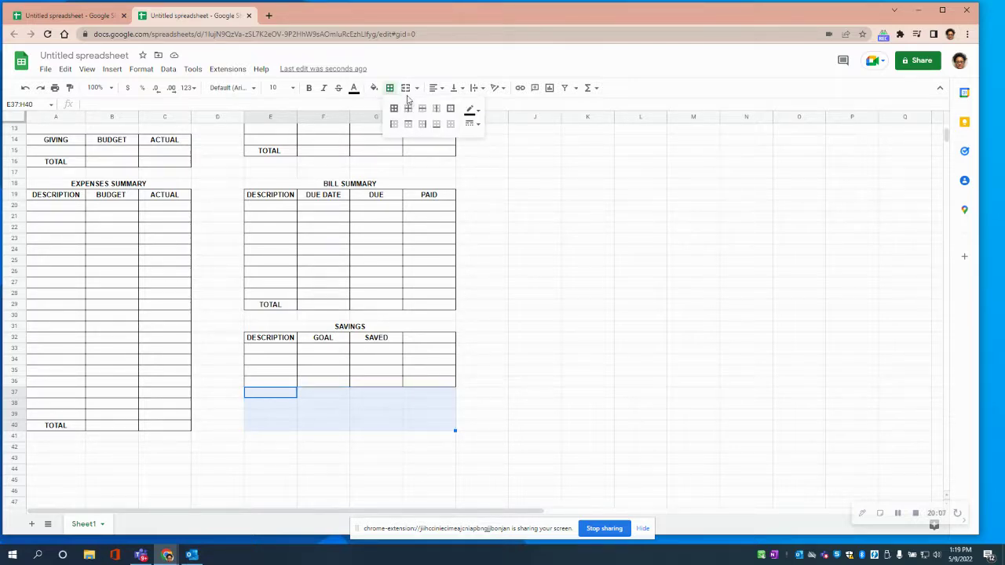
{"action": "left_click", "coordinate": [394, 108]}
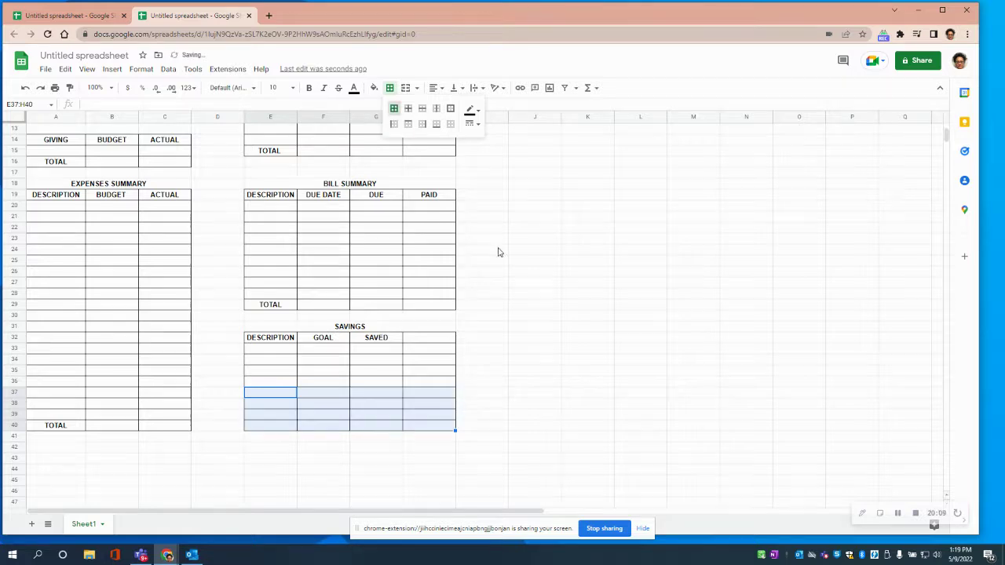
{"action": "left_click", "coordinate": [498, 249]}
Enter the label TOTAL in E40 on the savings table's last row and make it bold and centered
{"action": "scroll", "coordinate": [495, 264], "scroll_direction": "up", "scroll_amount": 4}
{"action": "scroll", "coordinate": [493, 265], "scroll_direction": "up", "scroll_amount": 2}
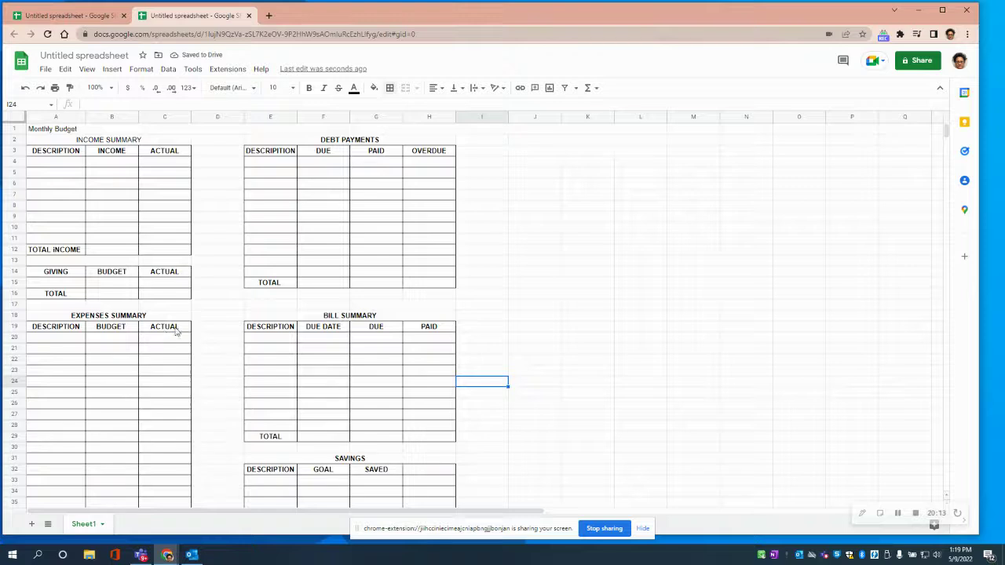
{"action": "scroll", "coordinate": [267, 340], "scroll_direction": "down", "scroll_amount": 7}
{"action": "left_click", "coordinate": [262, 339]}
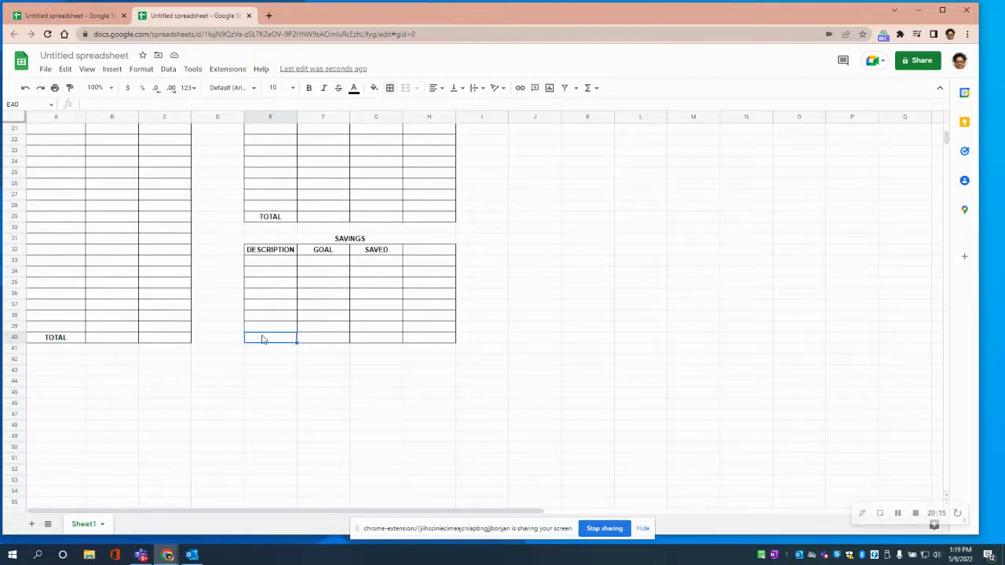
{"action": "type", "text": "TOTAL"}
{"action": "left_click_drag", "start_coordinate": [281, 338], "coordinate": [229, 341]}
{"action": "left_click", "coordinate": [308, 89]}
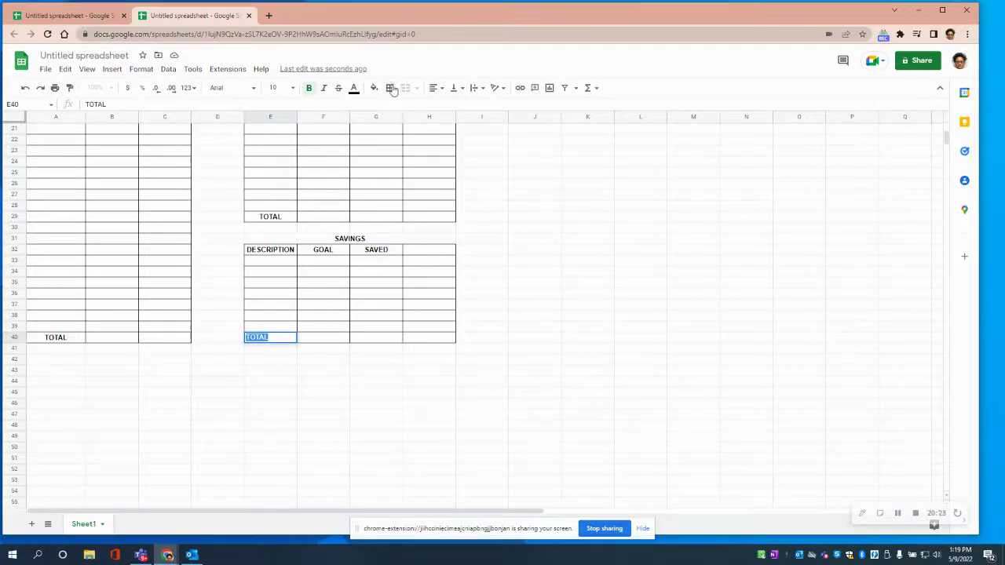
{"action": "left_click", "coordinate": [436, 88]}
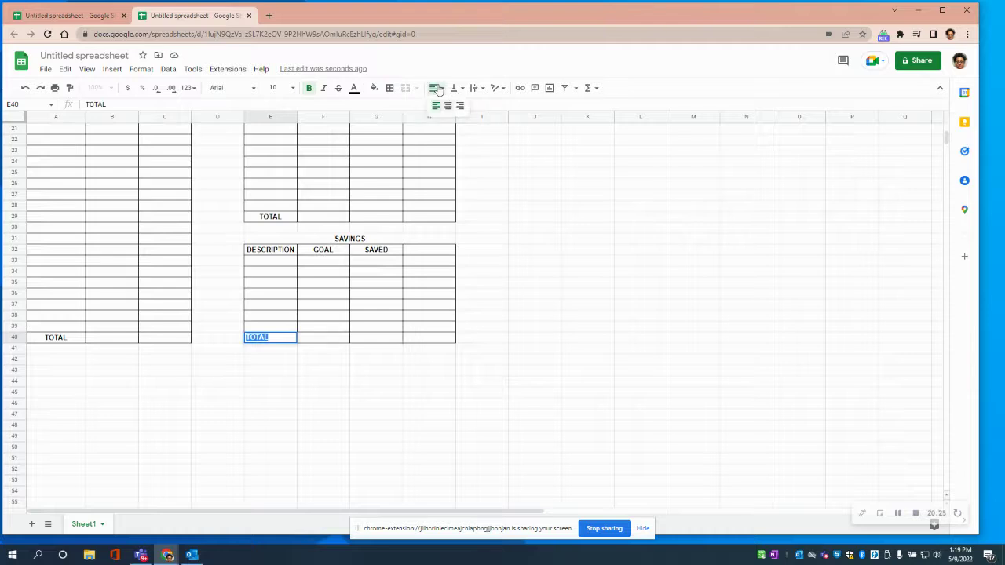
{"action": "left_click", "coordinate": [447, 103]}
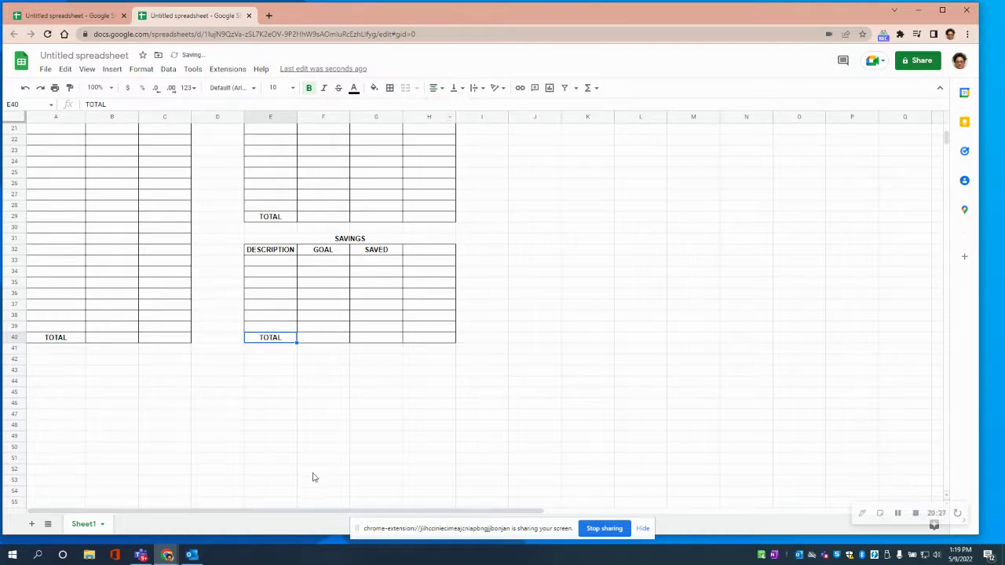
Preview how the budget sheet fits on the printed page and return to the sheet without printing
{"action": "left_click", "coordinate": [319, 426]}
{"action": "left_click_drag", "start_coordinate": [319, 427], "coordinate": [318, 415]}
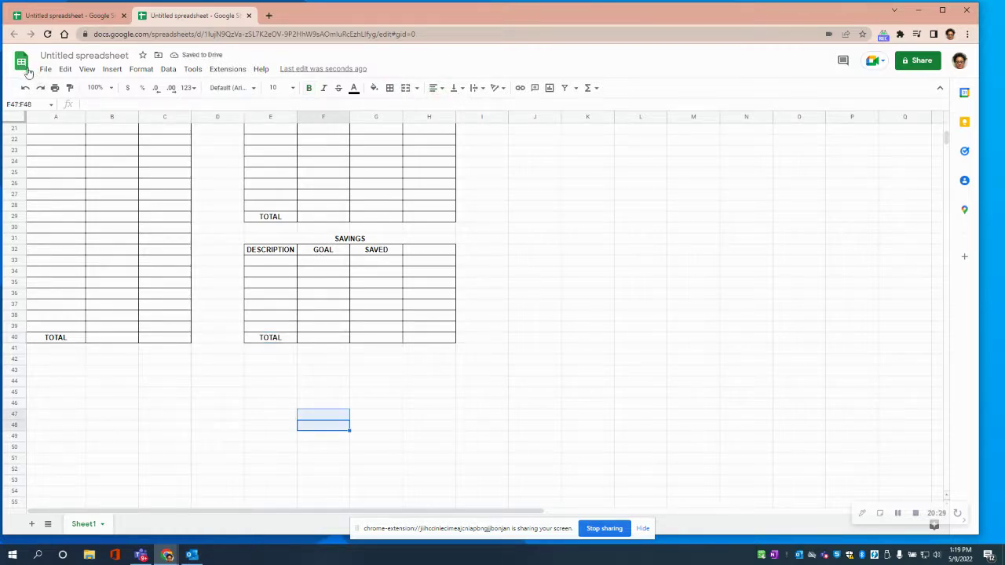
{"action": "left_click", "coordinate": [46, 69]}
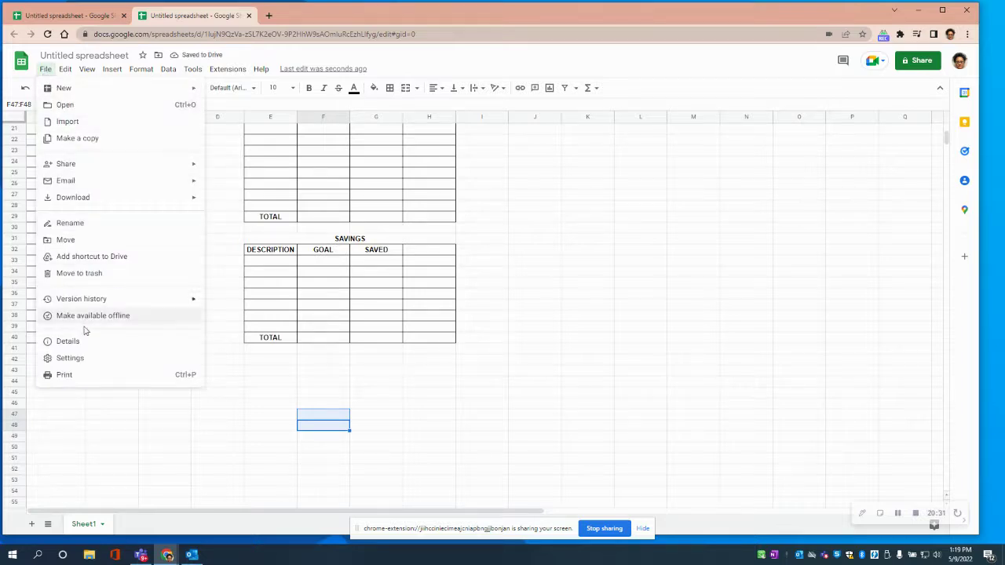
{"action": "left_click", "coordinate": [69, 376]}
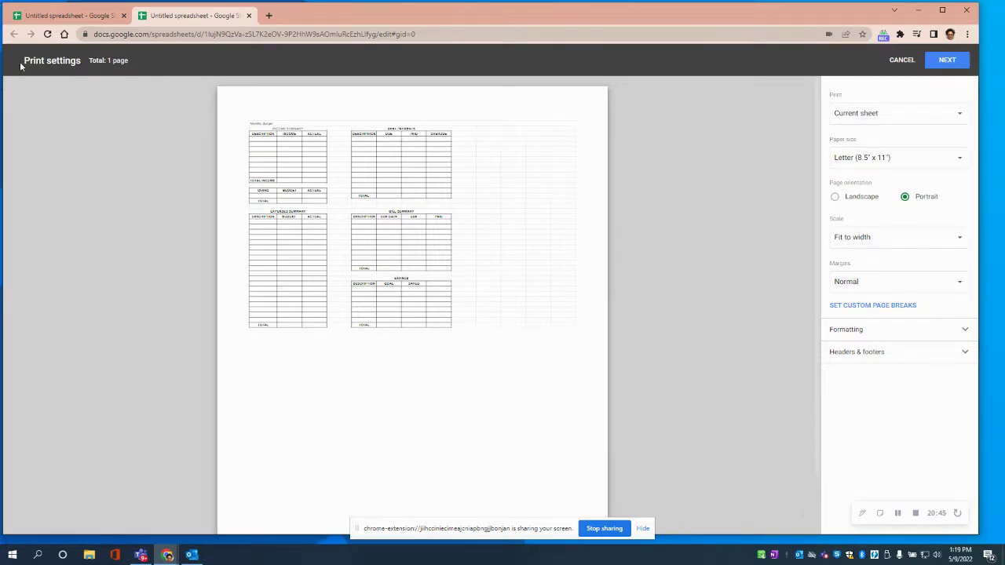
{"action": "left_click", "coordinate": [901, 61]}
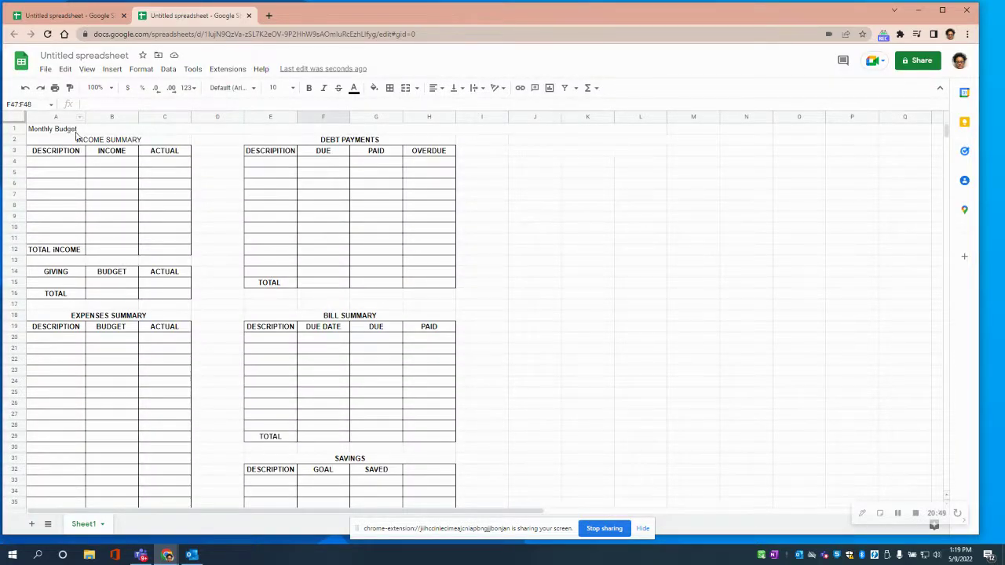
Widen columns A, B and C, which hold the income, giving and expenses tables
{"action": "left_click_drag", "start_coordinate": [84, 114], "coordinate": [113, 115]}
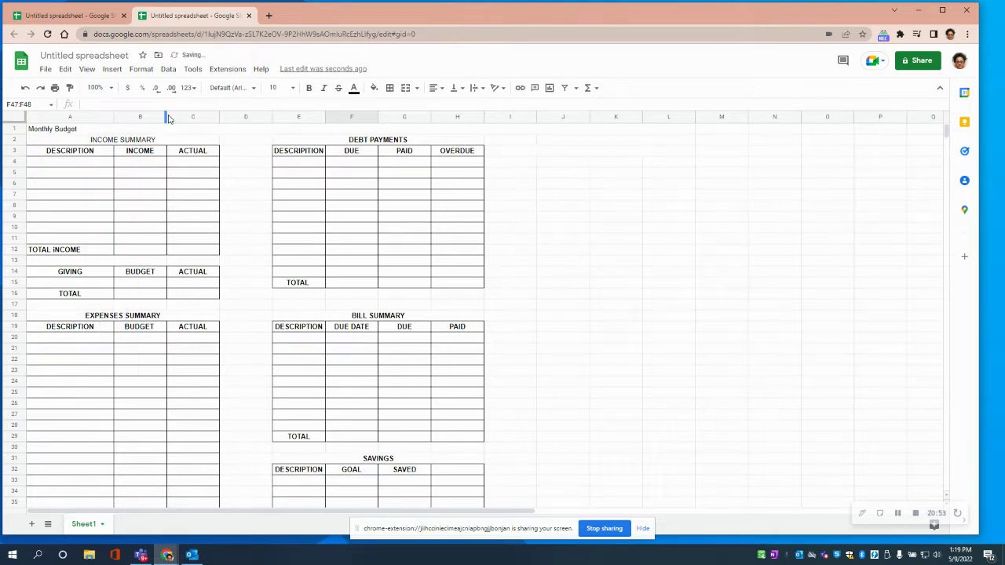
{"action": "left_click_drag", "start_coordinate": [167, 117], "coordinate": [188, 117]}
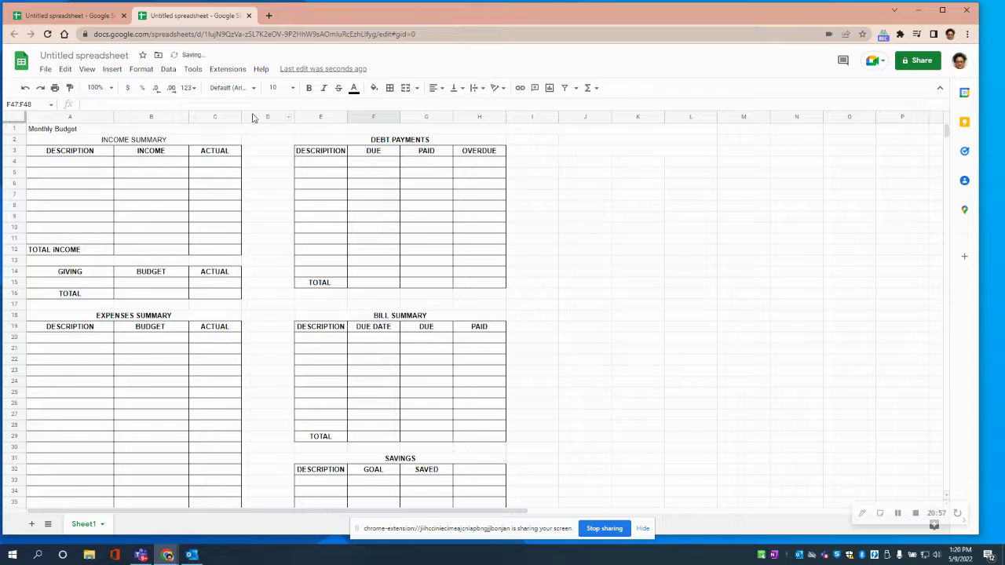
{"action": "left_click_drag", "start_coordinate": [242, 115], "coordinate": [252, 114]}
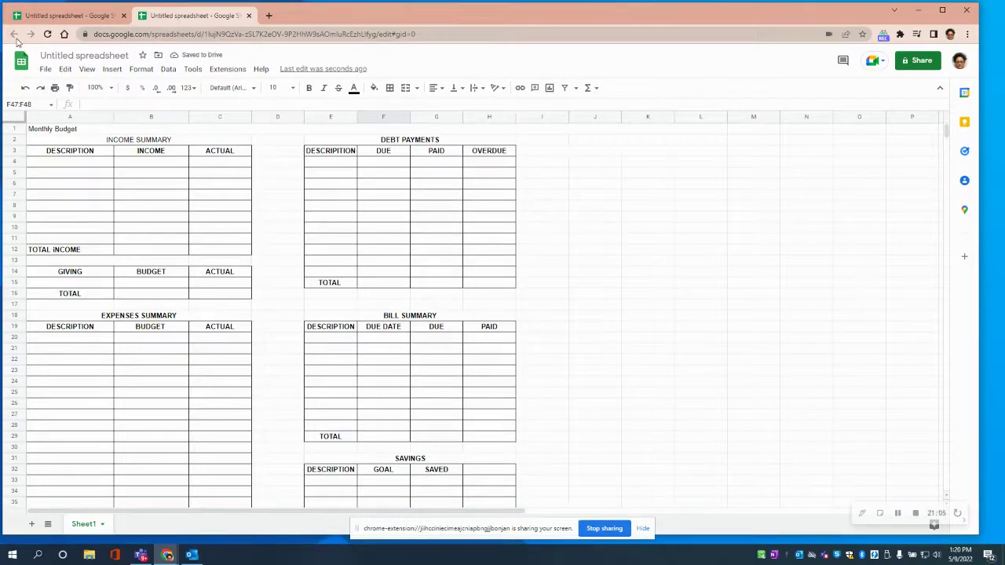
Check the print preview again with columns A to C widened and cancel printing
{"action": "left_click", "coordinate": [45, 70]}
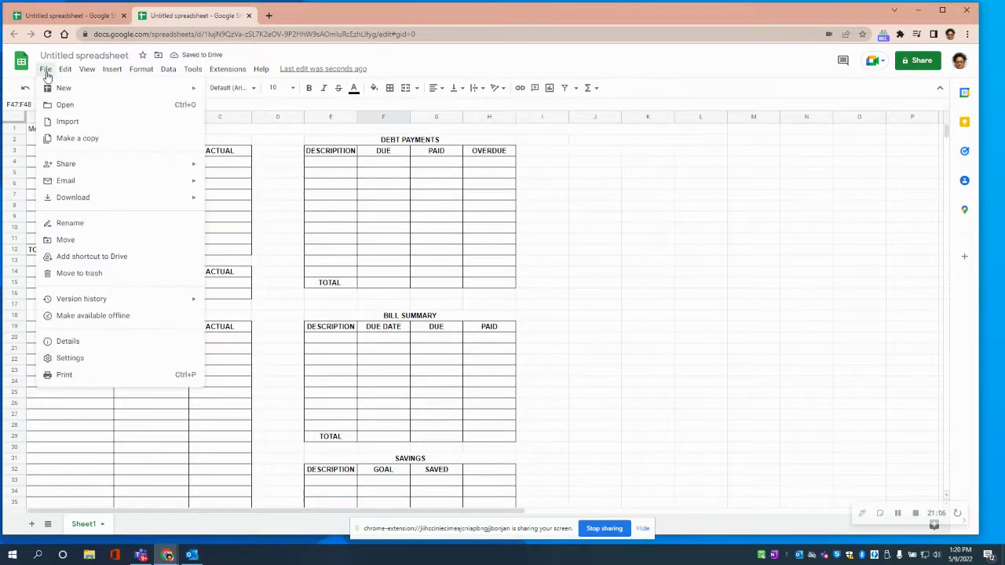
{"action": "left_click", "coordinate": [91, 377]}
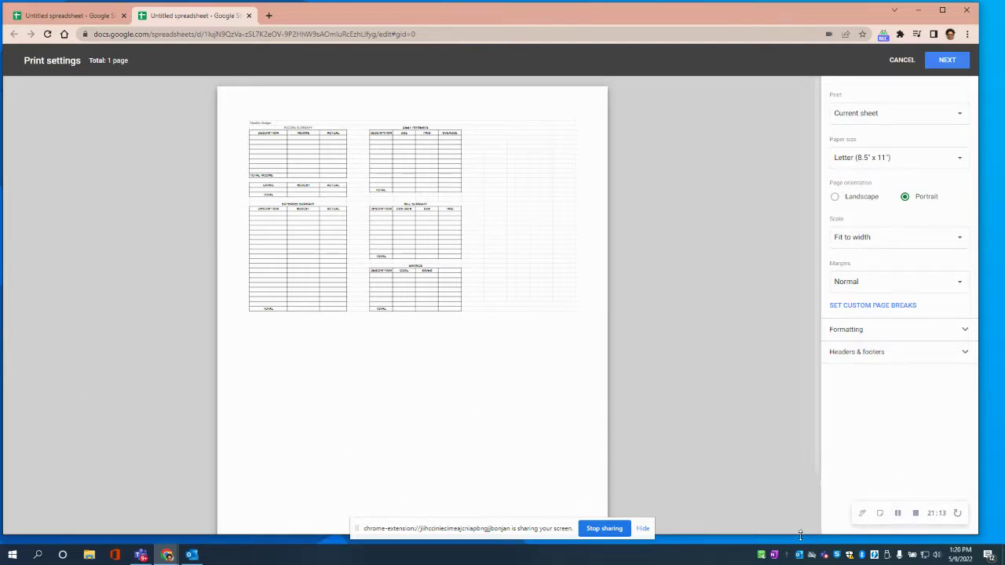
{"action": "left_click", "coordinate": [902, 60]}
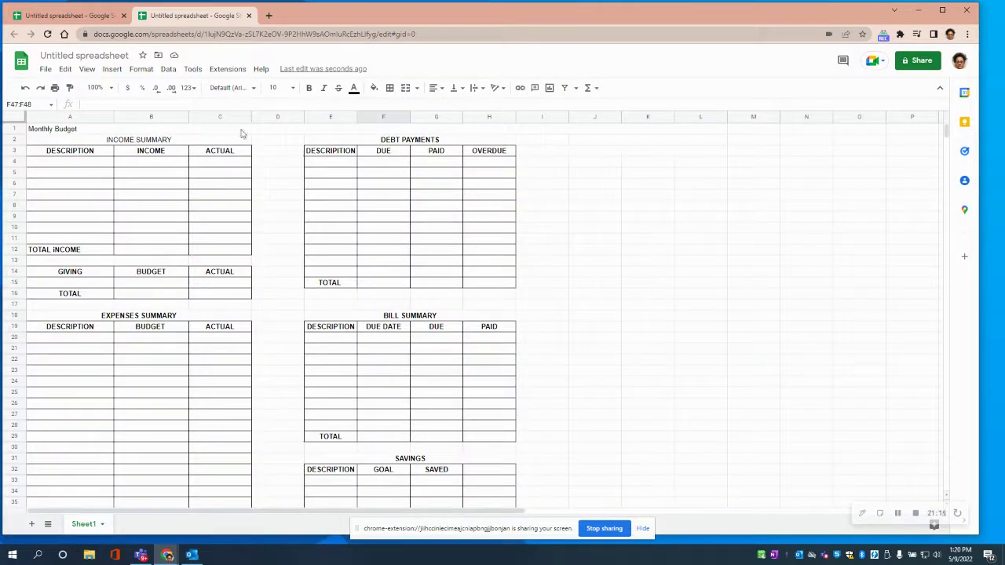
Widen columns E, F, G and H, which hold the debt payments, bill summary and savings tables
{"action": "right_click", "coordinate": [354, 116]}
{"action": "key", "text": "Escape"}
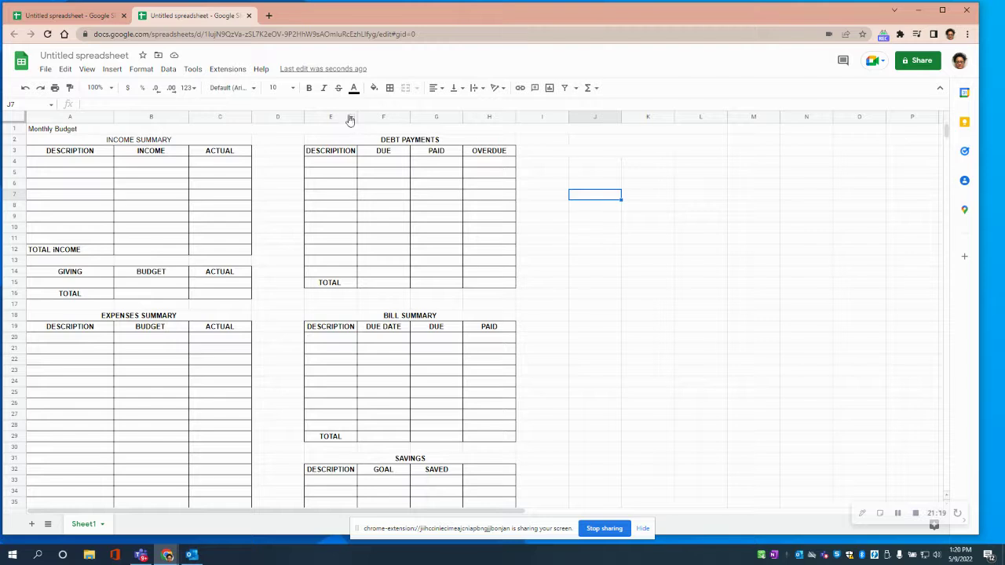
{"action": "left_click_drag", "start_coordinate": [357, 116], "coordinate": [470, 116]}
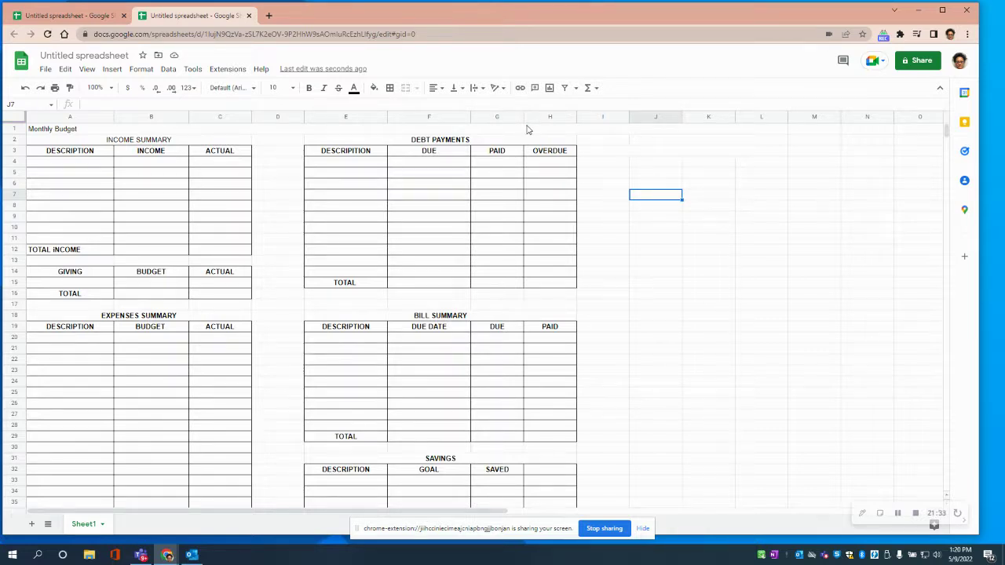
{"action": "left_click_drag", "start_coordinate": [524, 117], "coordinate": [613, 116]}
Correct the capitalization of the income table's total label in A12 so it reads TOTAL INCOME
{"action": "scroll", "coordinate": [272, 232], "scroll_direction": "down", "scroll_amount": 1}
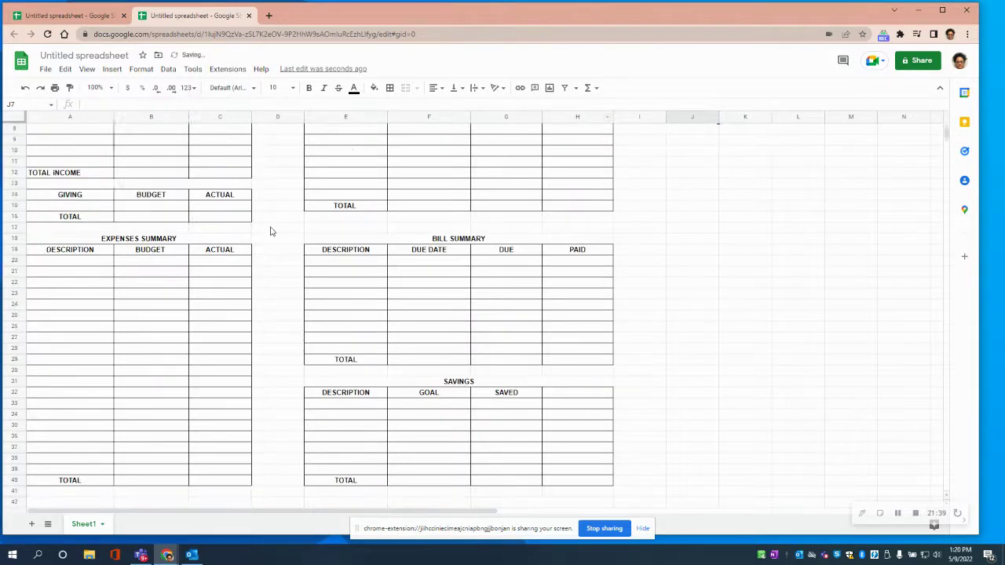
{"action": "scroll", "coordinate": [269, 233], "scroll_direction": "down", "scroll_amount": 1}
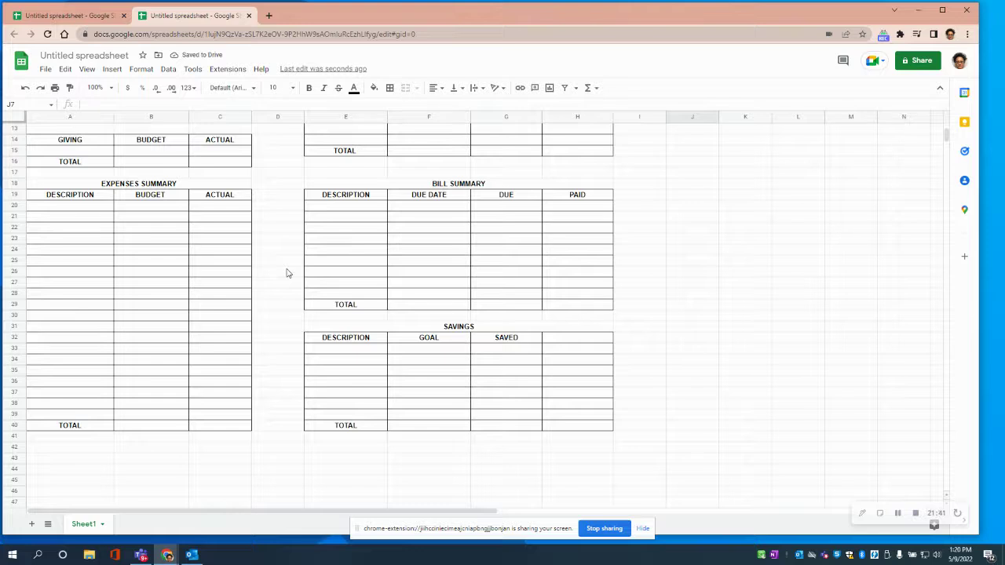
{"action": "scroll", "coordinate": [286, 269], "scroll_direction": "up", "scroll_amount": 3}
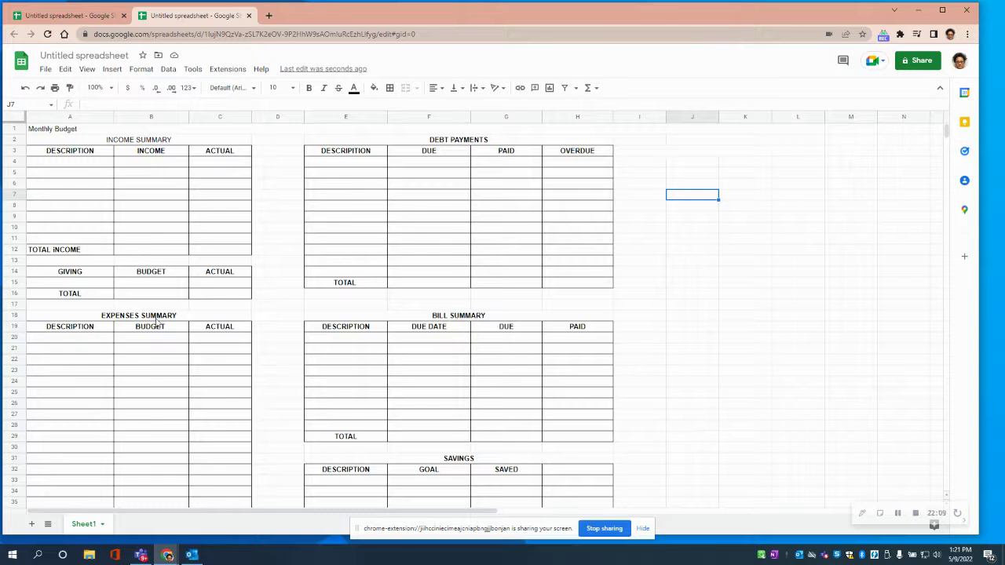
{"action": "left_click", "coordinate": [62, 250]}
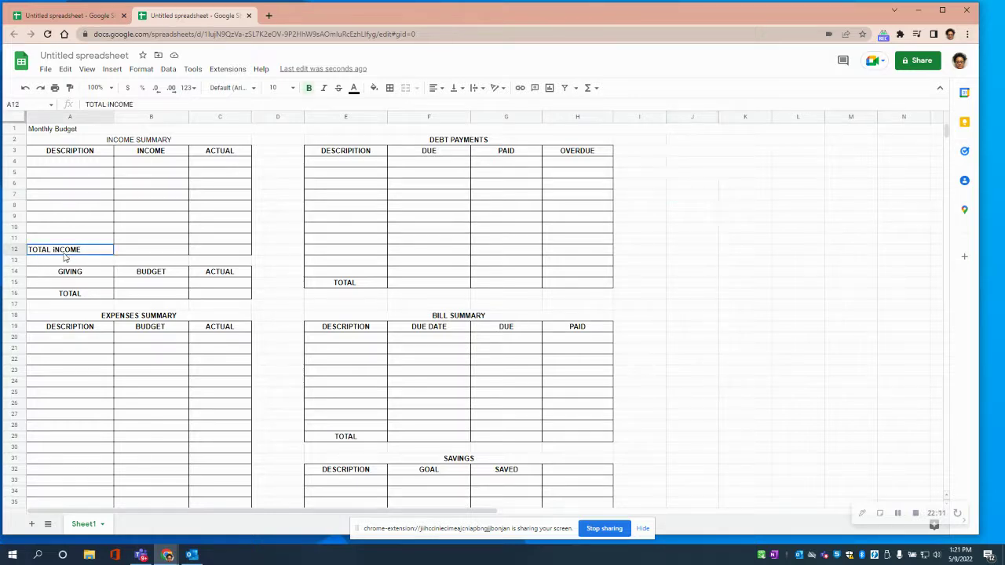
{"action": "left_click_drag", "start_coordinate": [136, 106], "coordinate": [85, 105]}
{"action": "left_click", "coordinate": [130, 104]}
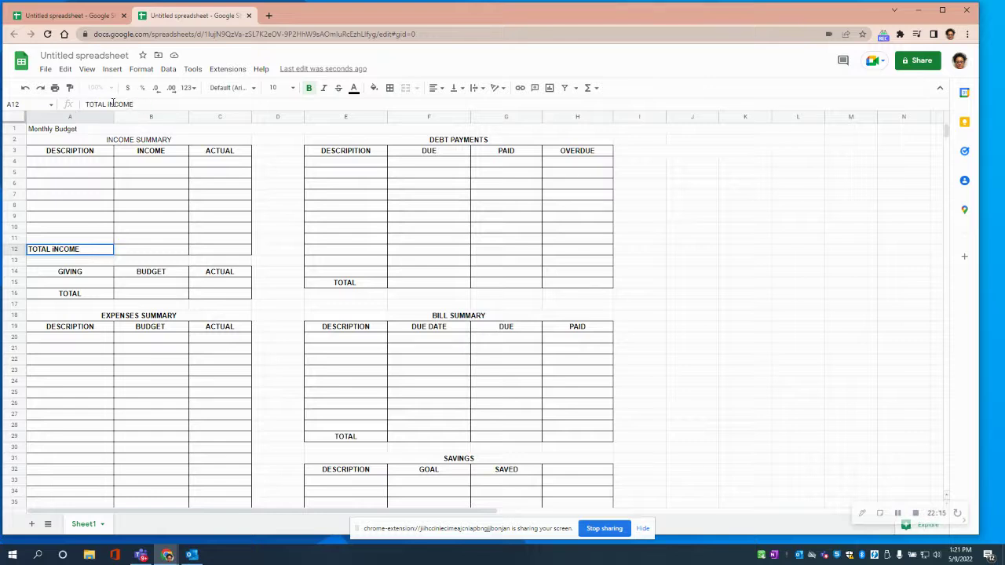
{"action": "key", "text": "BackSpace"}
{"action": "key", "text": "BackSpace"}
{"action": "key", "text": "BackSpace"}
{"action": "key", "text": "BackSpace"}
{"action": "type", "text": "COME"}
{"action": "key", "text": "Return"}
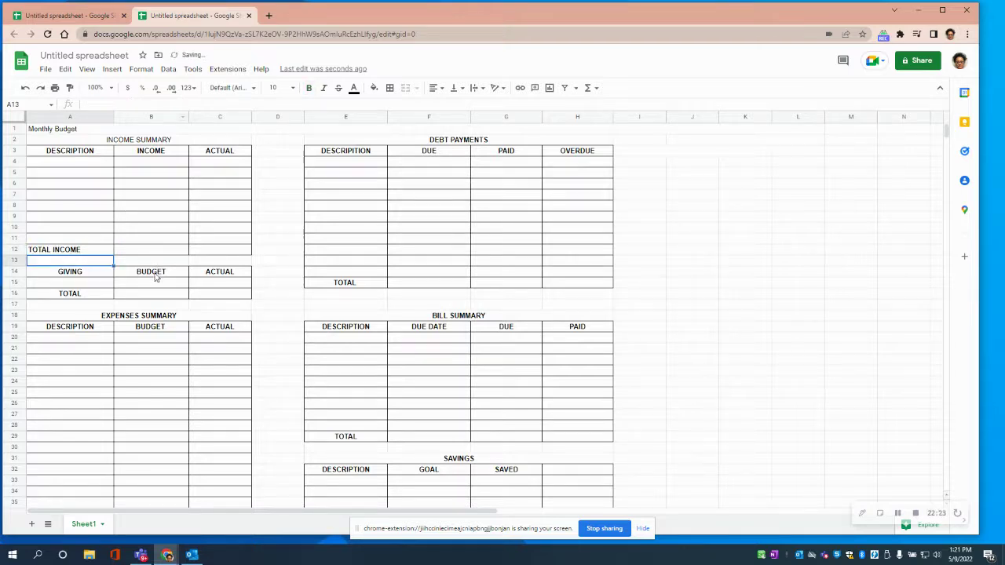
Center the TOTAL INCOME label in A12
{"action": "left_click", "coordinate": [60, 250]}
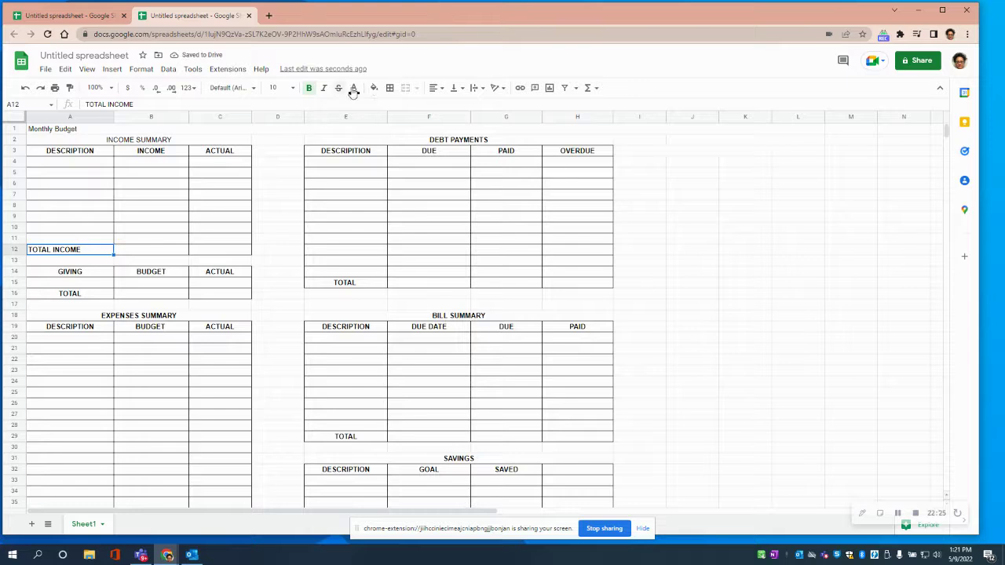
{"action": "left_click", "coordinate": [436, 88]}
{"action": "left_click", "coordinate": [447, 106]}
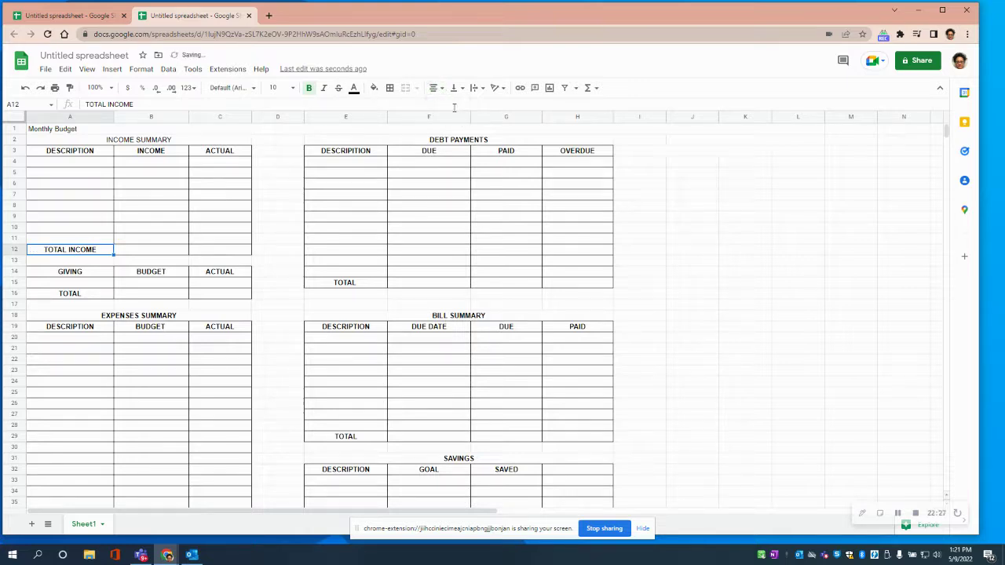
{"action": "left_click", "coordinate": [139, 307]}
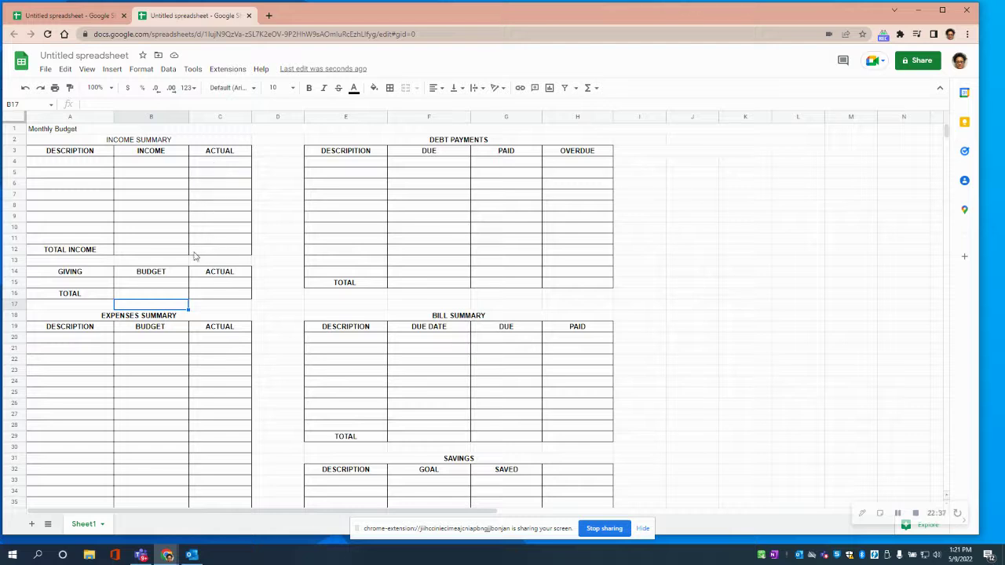
Try to total the income table's INCOME column with a SUM formula in B12
{"action": "left_click", "coordinate": [149, 250]}
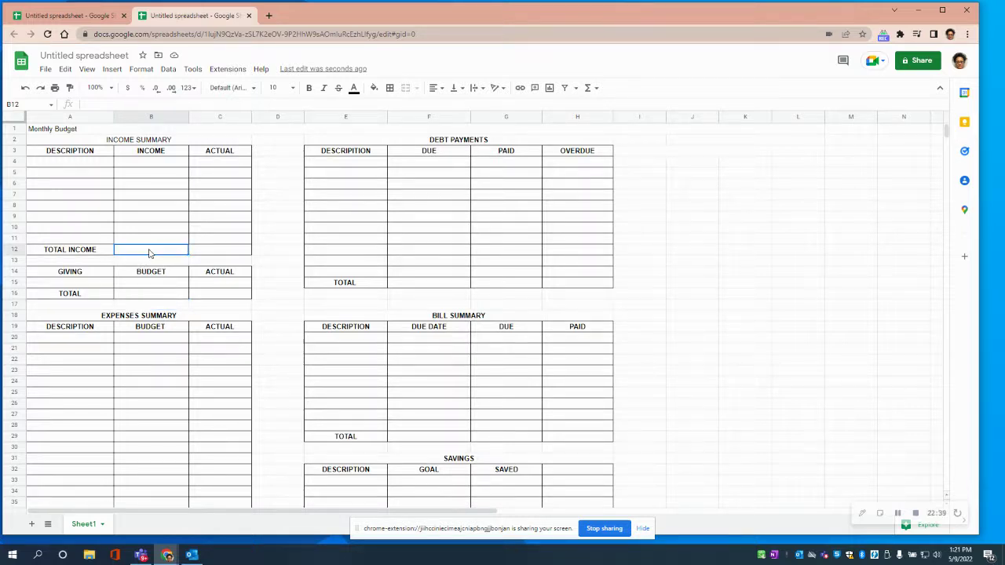
{"action": "left_click", "coordinate": [588, 89]}
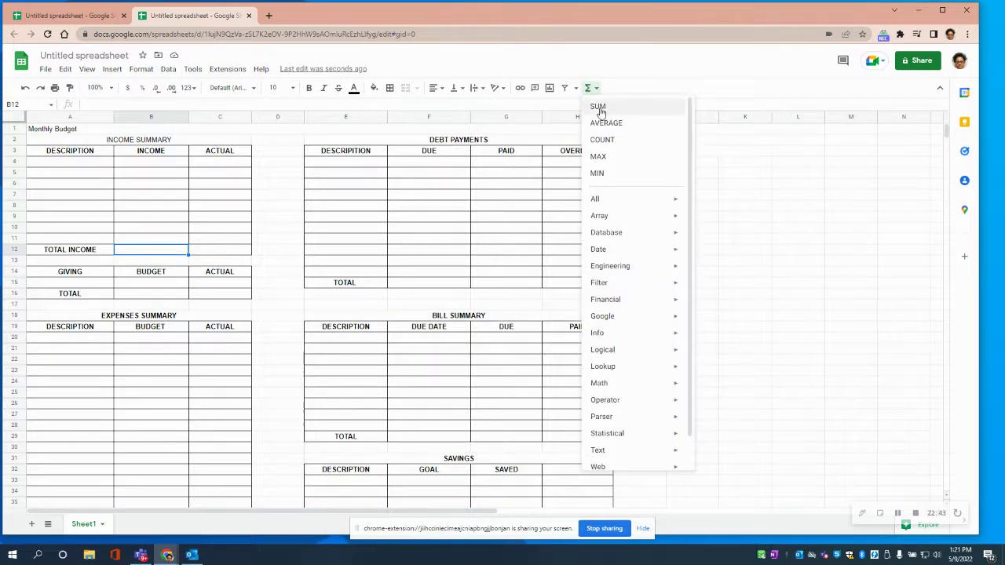
{"action": "left_click", "coordinate": [599, 108]}
{"action": "left_click_drag", "start_coordinate": [137, 164], "coordinate": [141, 235]}
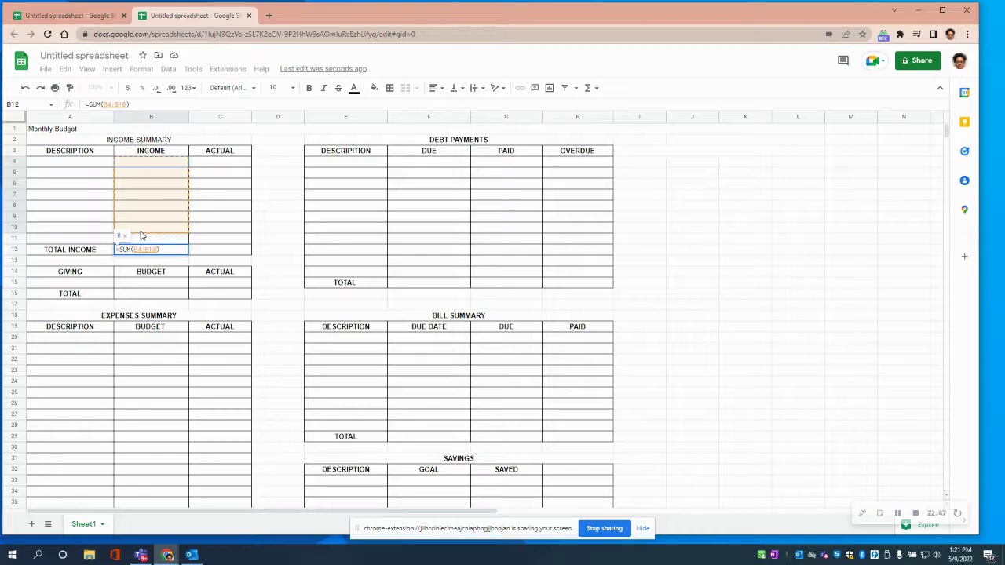
{"action": "left_click_drag", "start_coordinate": [142, 236], "coordinate": [143, 239]}
{"action": "left_click", "coordinate": [279, 209]}
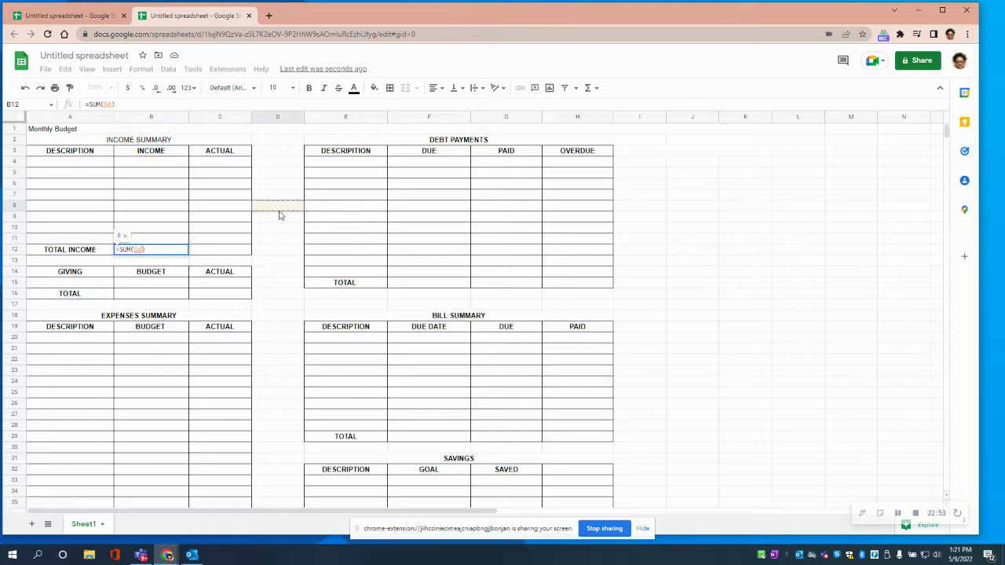
{"action": "key", "text": "Return"}
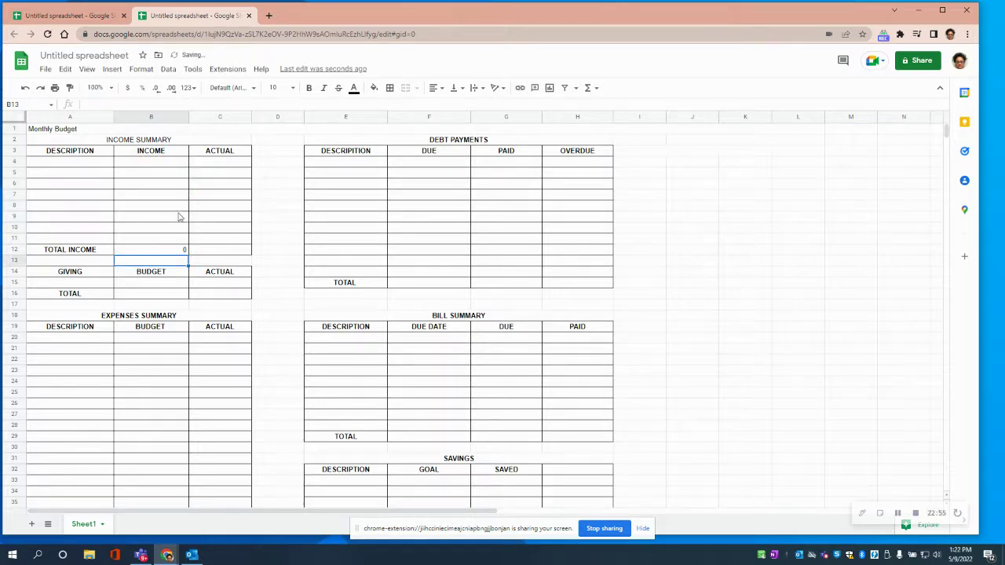
Enter 100 as a test income in B4 and check the total formula in B12
{"action": "left_click", "coordinate": [143, 159]}
{"action": "type", "text": "100"}
{"action": "key", "text": "Return"}
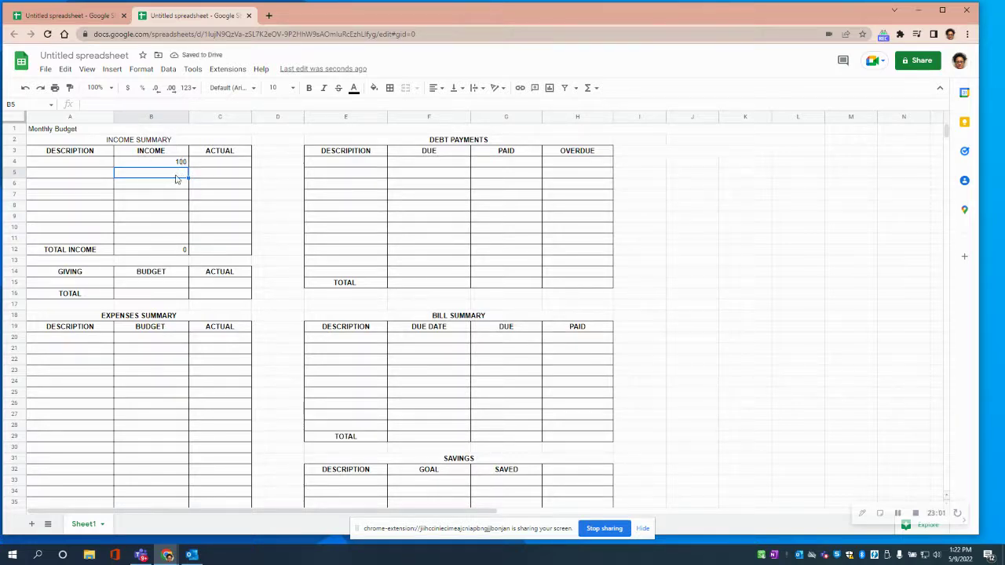
{"action": "left_click", "coordinate": [172, 161]}
{"action": "left_click", "coordinate": [168, 251]}
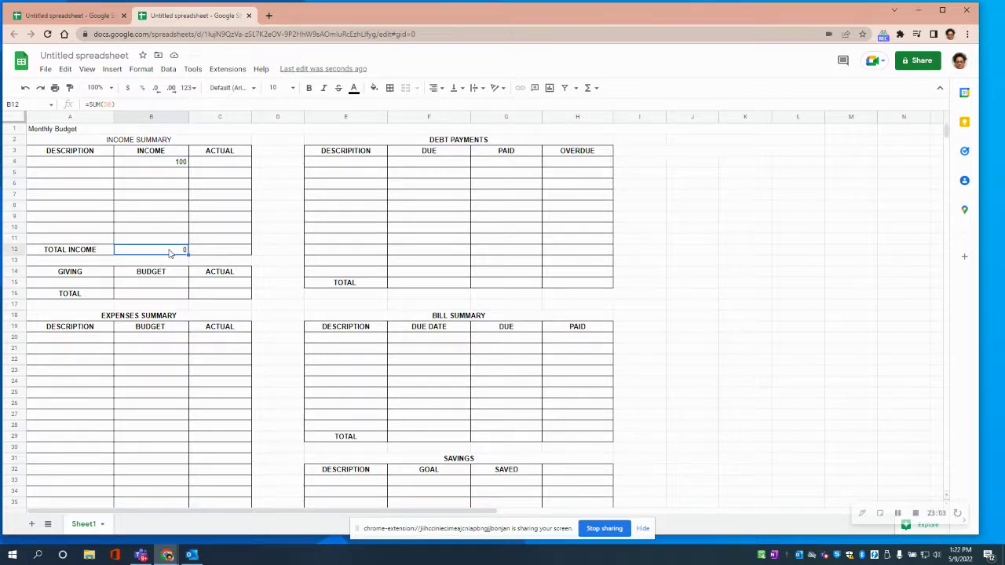
Clear the SUM formula from B12 and the test income from B4
{"action": "key", "text": "Delete"}
{"action": "left_click", "coordinate": [178, 167]}
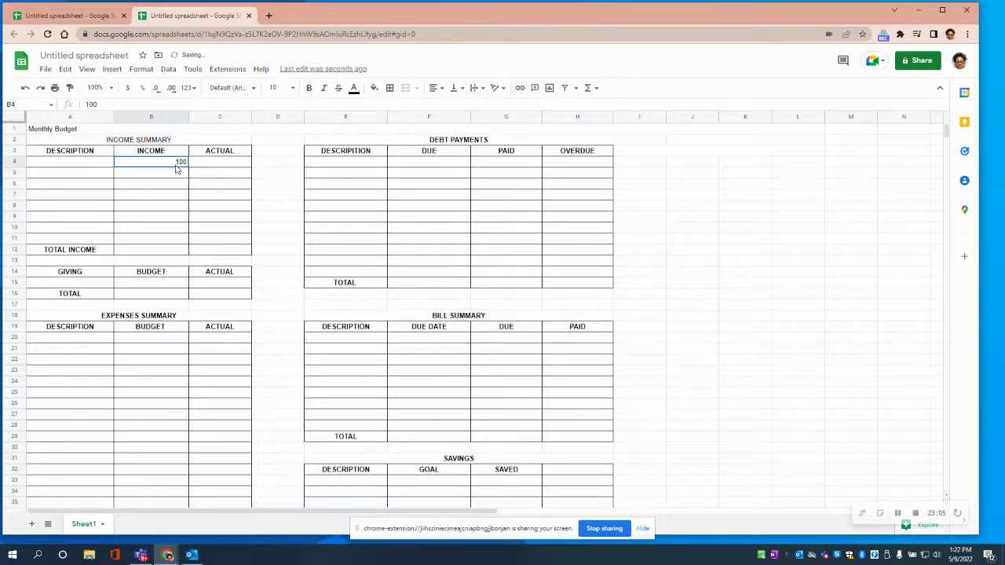
{"action": "key", "text": "Delete"}
{"action": "left_click", "coordinate": [165, 252]}
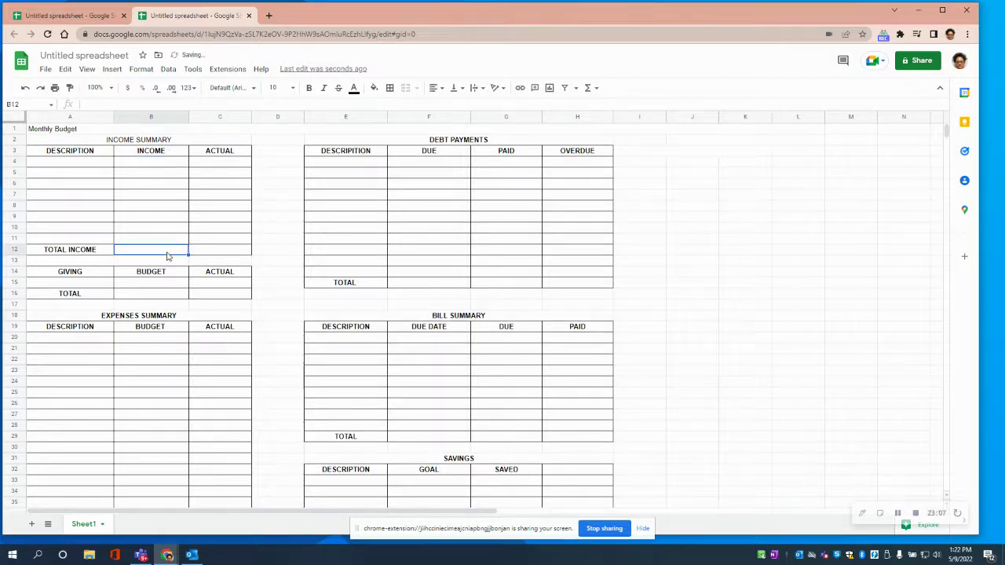
Total the income table's INCOME column in B12 with a SUM of B4:B11
{"action": "left_click", "coordinate": [587, 87]}
{"action": "left_click", "coordinate": [597, 104]}
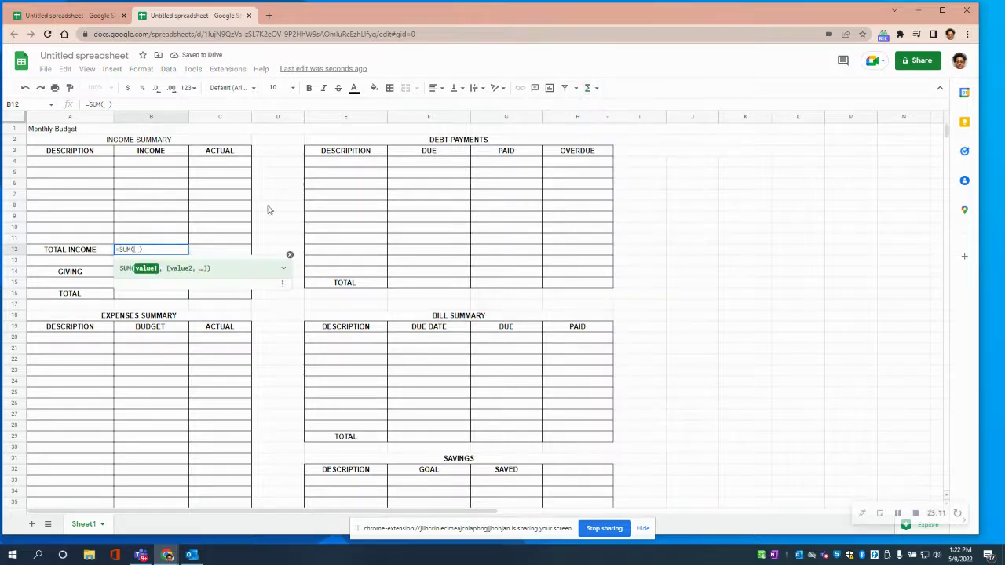
{"action": "left_click_drag", "start_coordinate": [152, 163], "coordinate": [155, 243]}
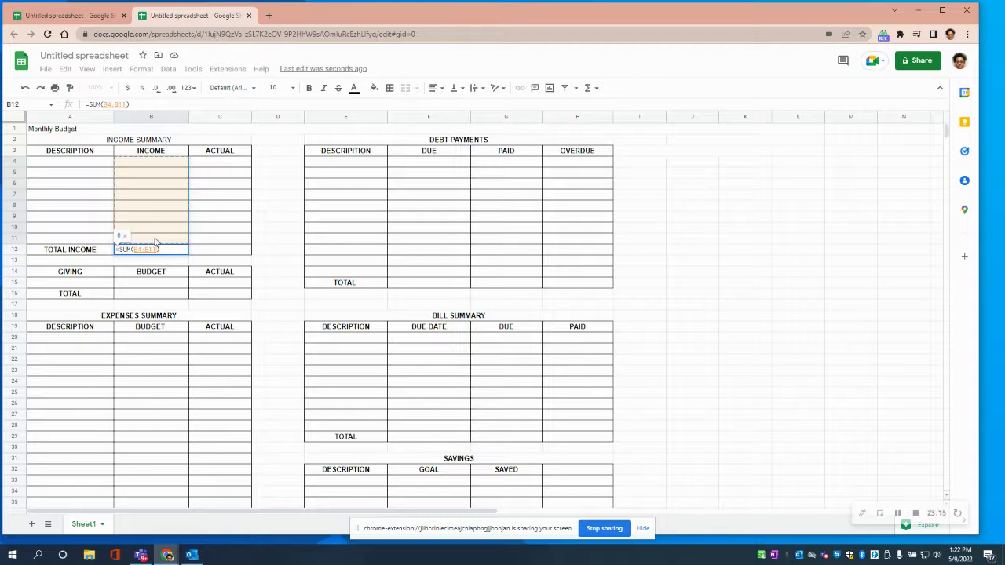
{"action": "key", "text": "Return"}
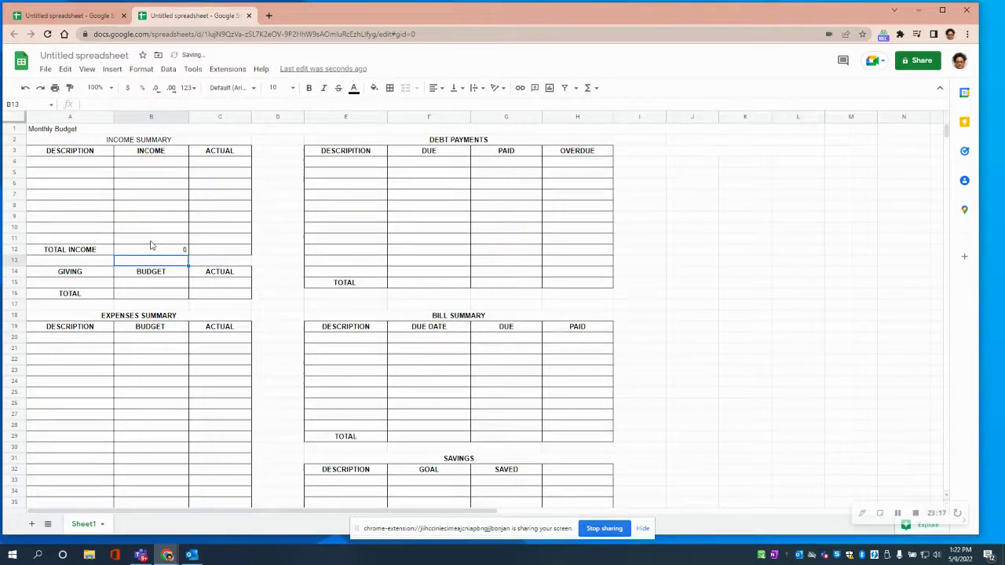
Enter 100 in both B4 and B5 as test incomes for the INCOME total
{"action": "left_click", "coordinate": [161, 163]}
{"action": "type", "text": "100"}
{"action": "key", "text": "Return"}
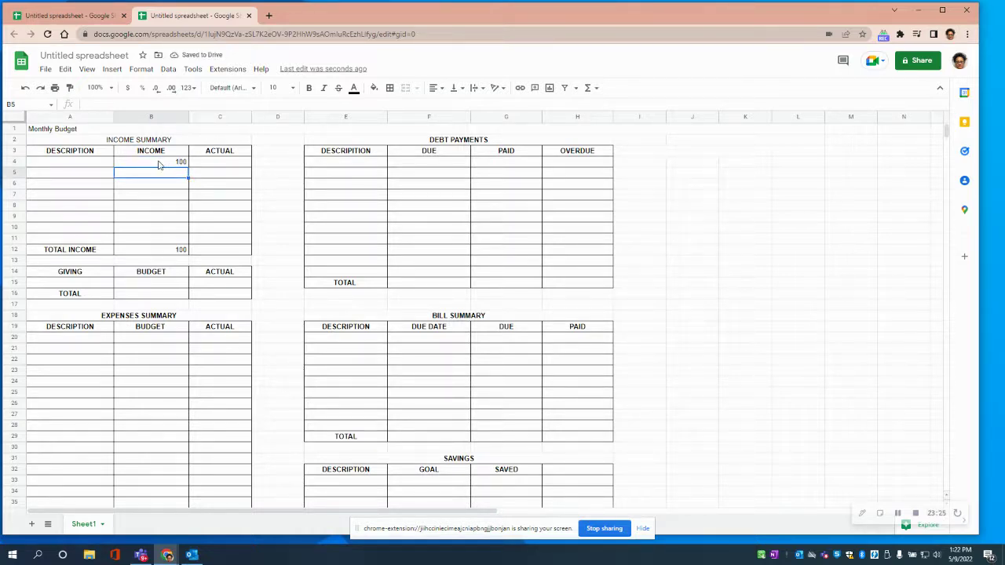
{"action": "type", "text": "100"}
{"action": "key", "text": "Return"}
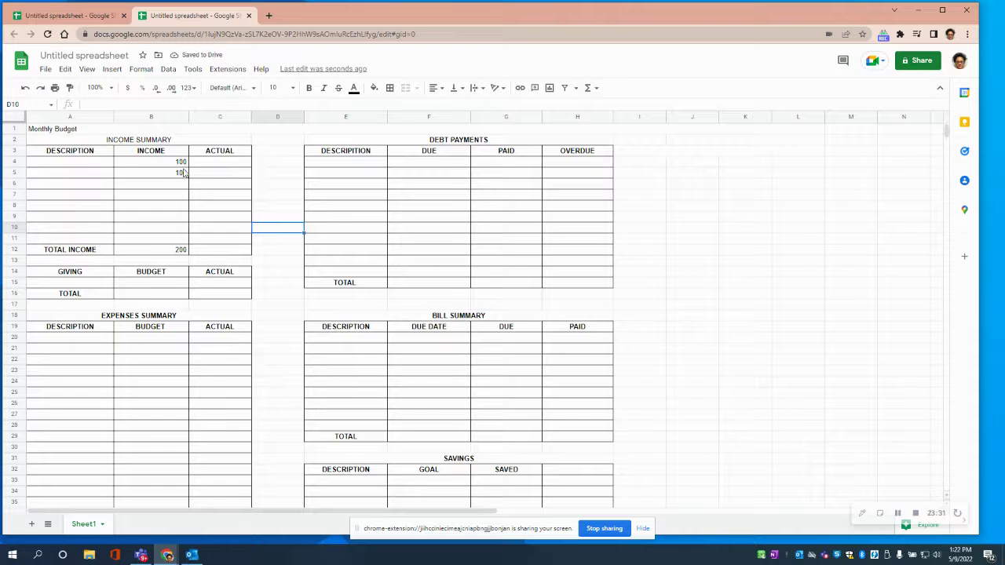
Total the income table's ACTUAL column in C12 with a SUM of C4:C11
{"action": "left_click", "coordinate": [216, 164]}
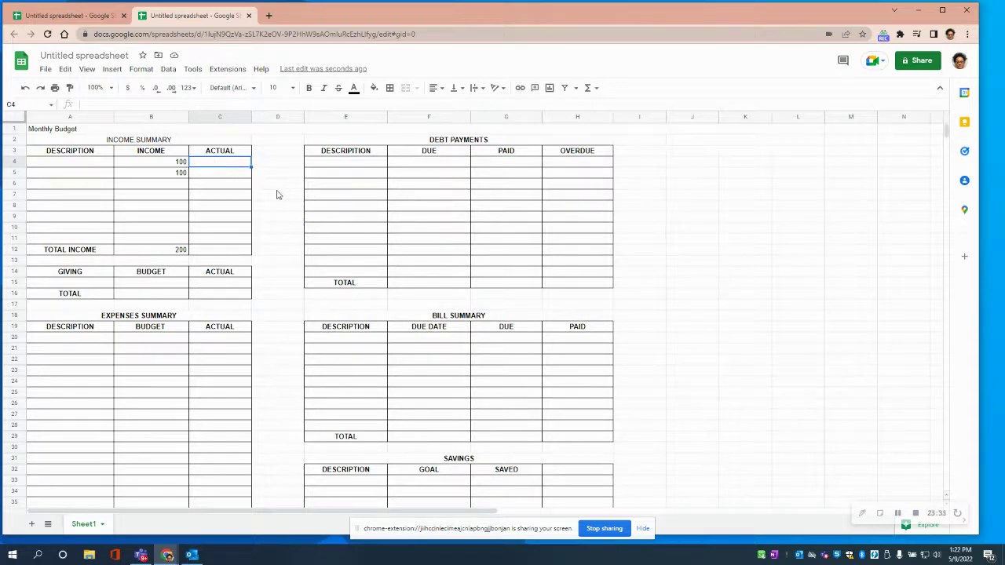
{"action": "left_click_drag", "start_coordinate": [278, 195], "coordinate": [271, 184]}
{"action": "left_click", "coordinate": [210, 252]}
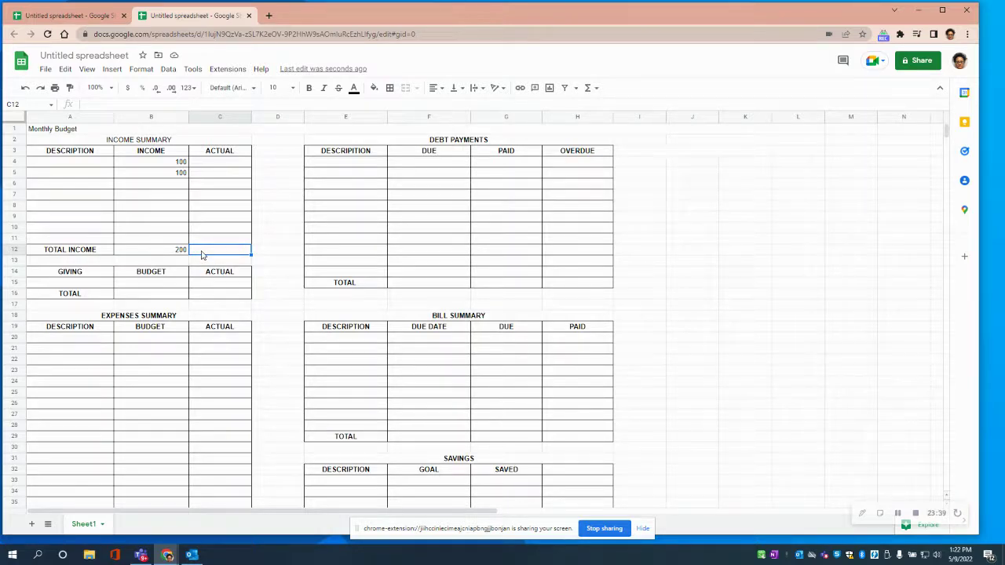
{"action": "left_click", "coordinate": [589, 87]}
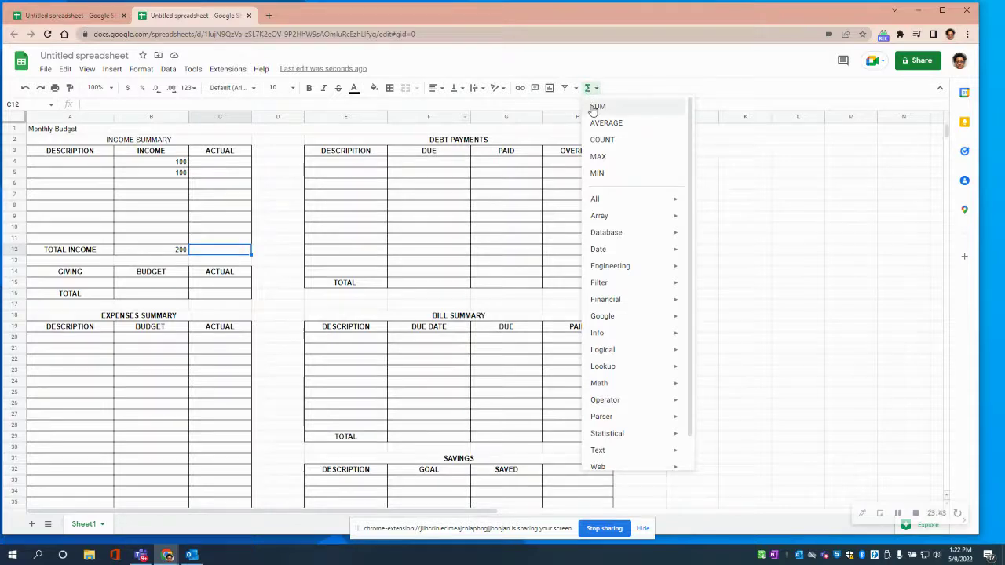
{"action": "left_click", "coordinate": [596, 106]}
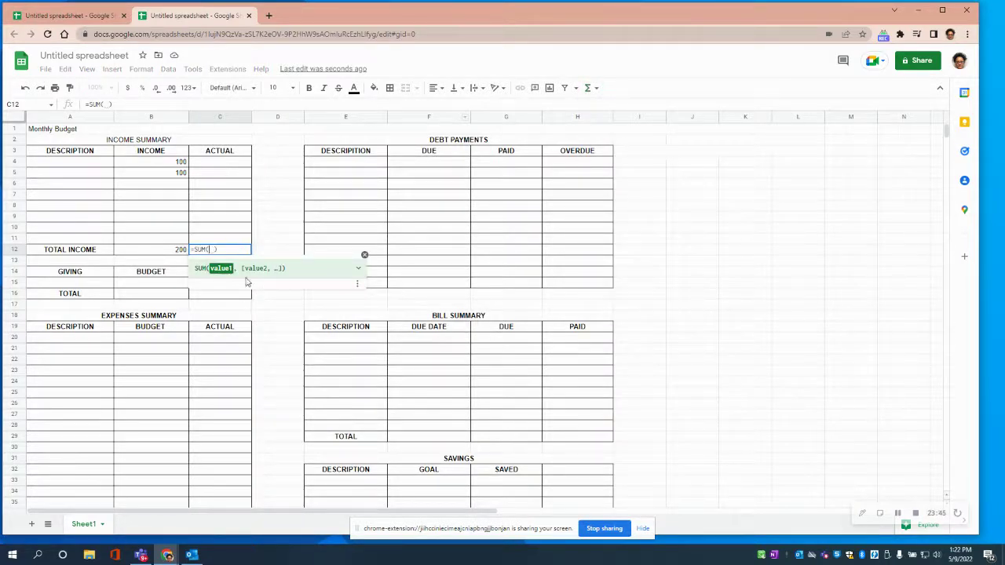
{"action": "left_click", "coordinate": [218, 164]}
{"action": "left_click_drag", "start_coordinate": [218, 164], "coordinate": [214, 242]}
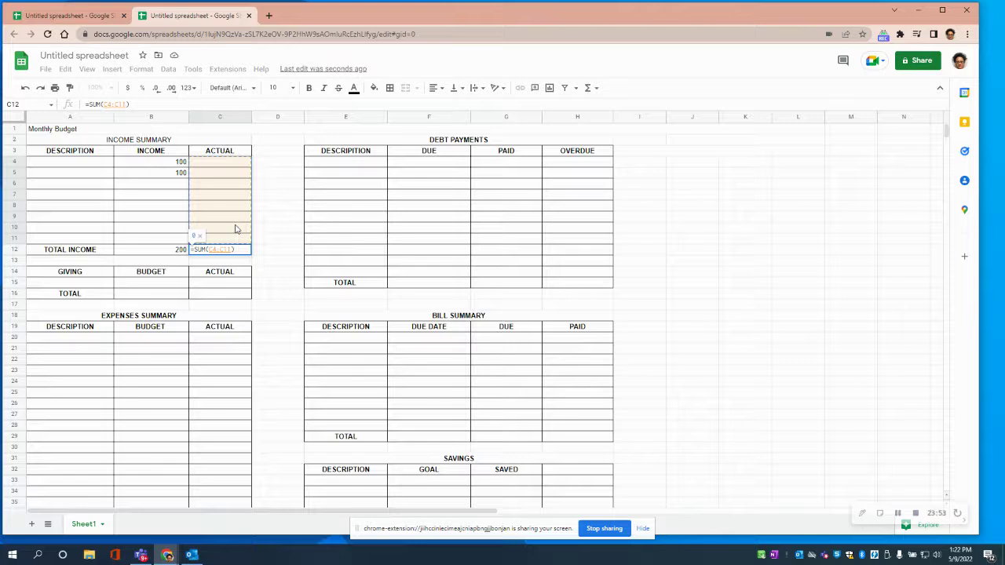
{"action": "key", "text": "Return"}
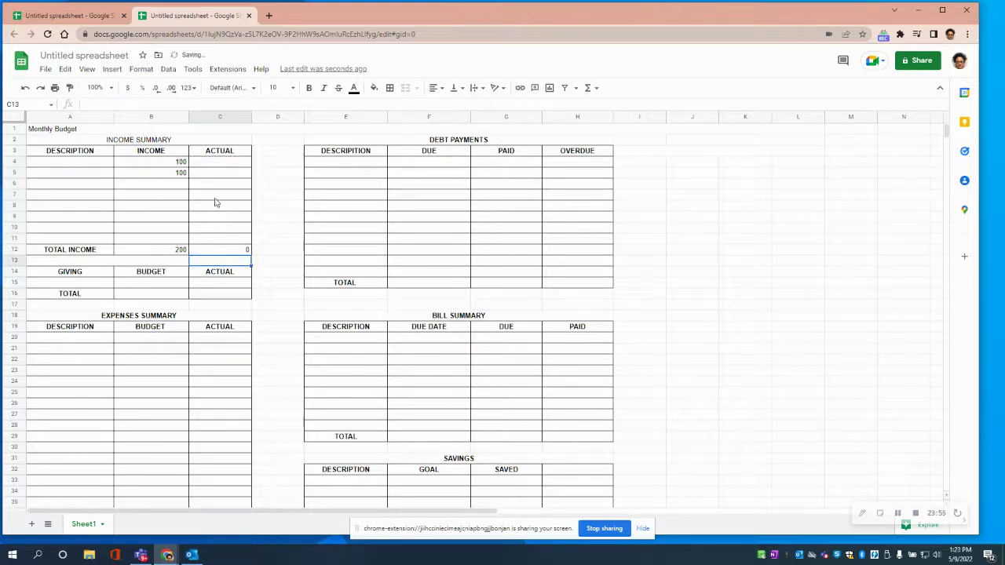
Enter 100 in both C4 and C5 as test amounts for the ACTUAL total
{"action": "left_click", "coordinate": [216, 162]}
{"action": "type", "text": "100"}
{"action": "key", "text": "Return"}
{"action": "type", "text": "100"}
{"action": "key", "text": "Return"}
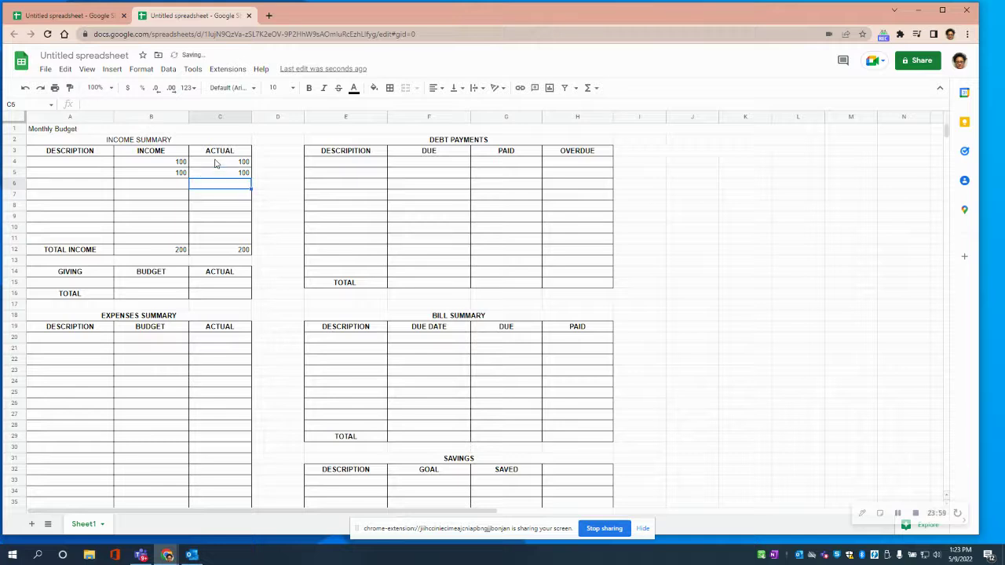